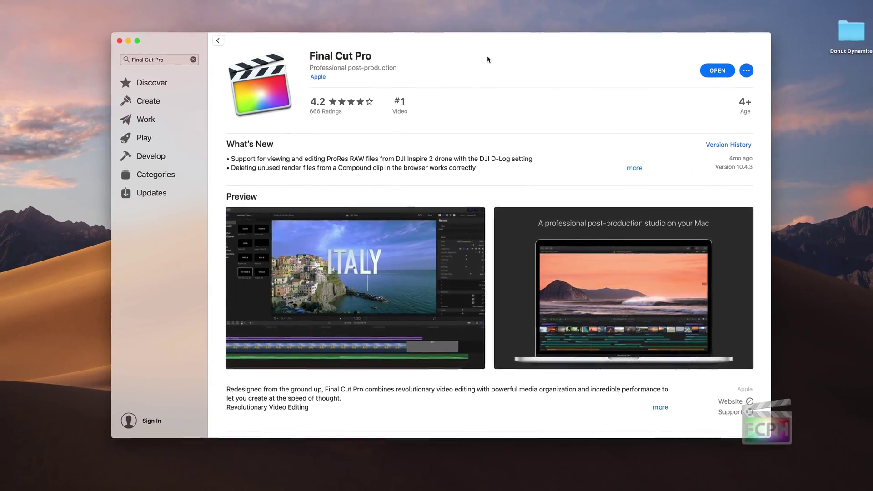
# Search the Mac App Store for 'Final Cut Pro'.
pyautogui.click(12, 4)
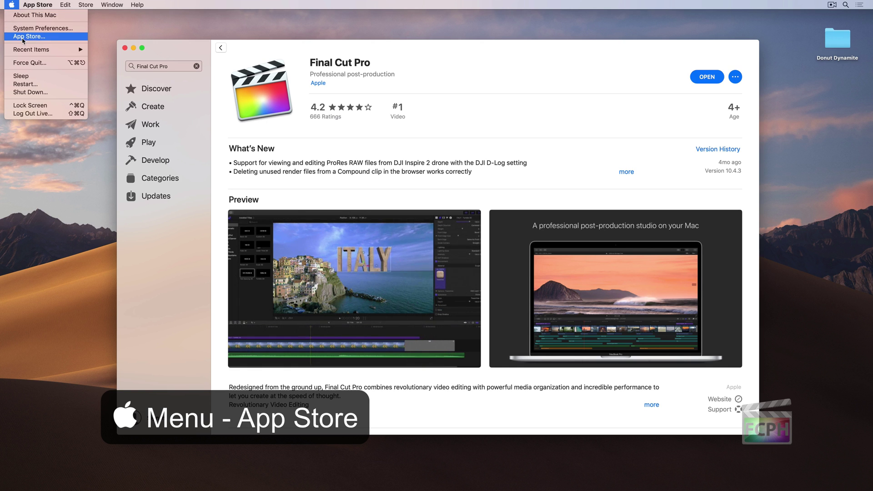
pyautogui.press('Escape')
pyautogui.click(172, 65)
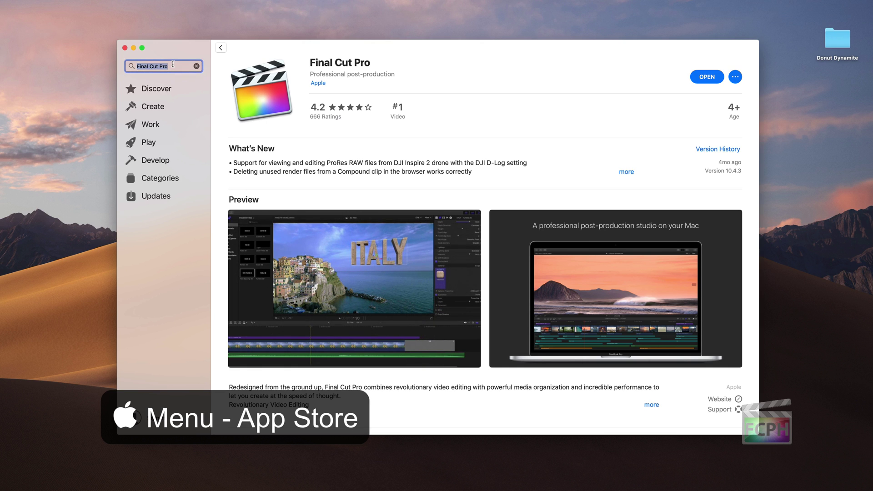
pyautogui.press('Return')
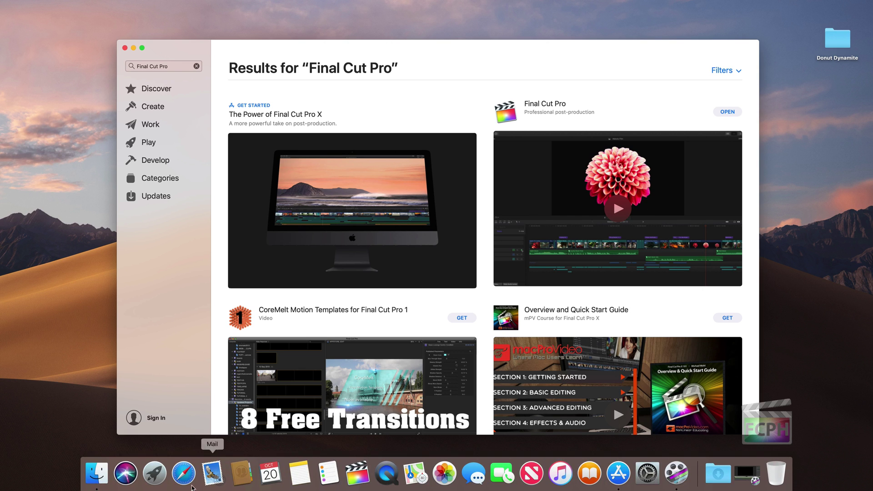
# In a new Safari window, load Apple's Final Cut Pro trial page at apple.com/final-cut-pro/trial/.
pyautogui.click(182, 470)
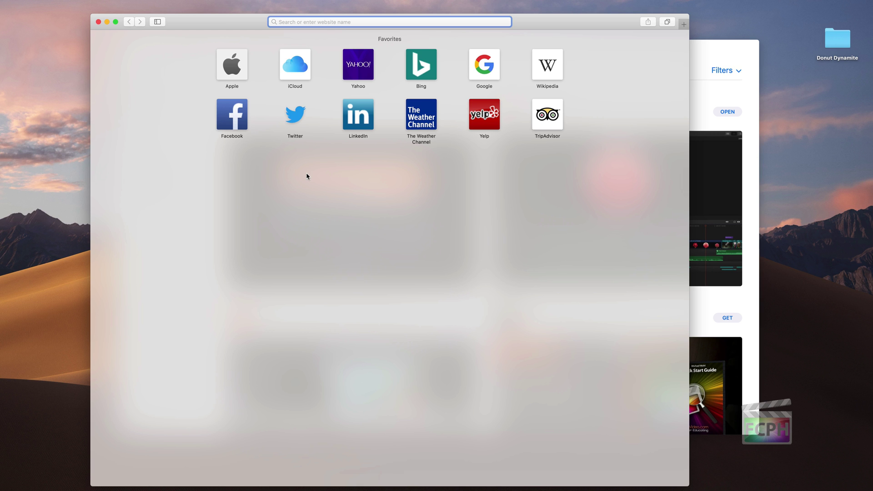
pyautogui.write('apple.com/fu')
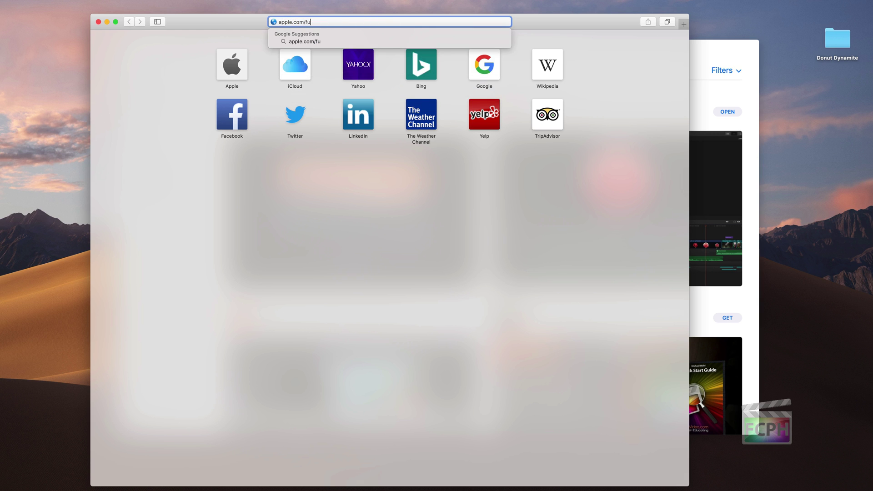
pyautogui.write('nal-cut-pro/trial')
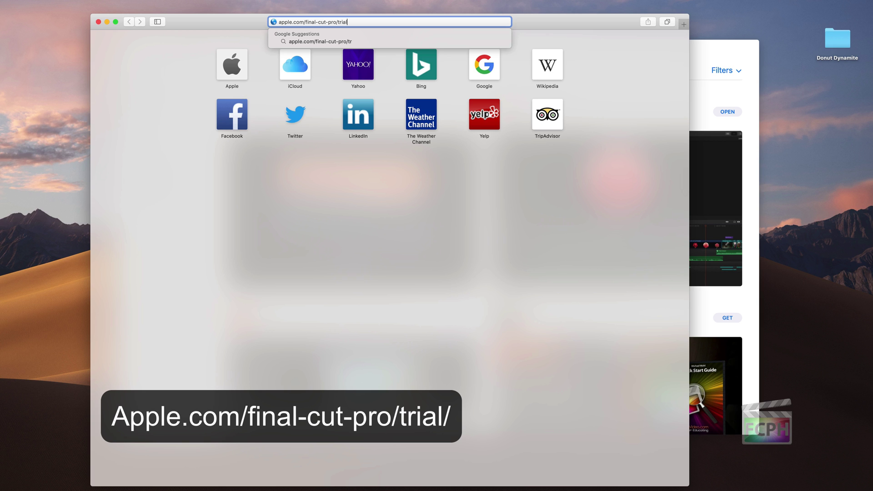
pyautogui.press('Return')
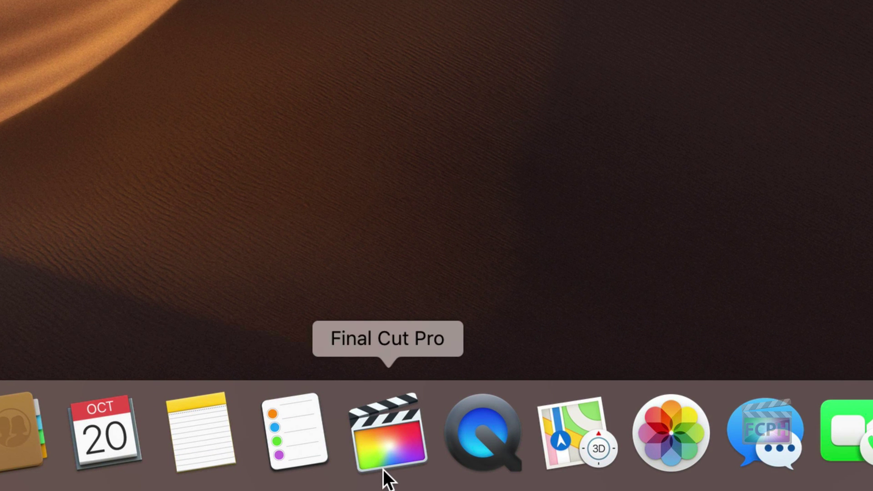
# Launch Final Cut Pro full-screen, hide the Inspector, and restore the default workspace layout.
pyautogui.click(382, 471)
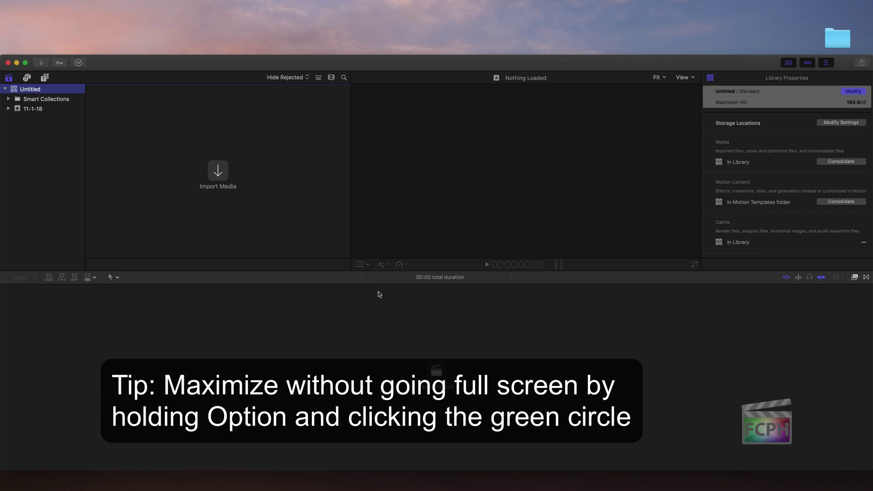
pyautogui.keyDown('alt'); pyautogui.click(25, 63); pyautogui.keyUp('alt')
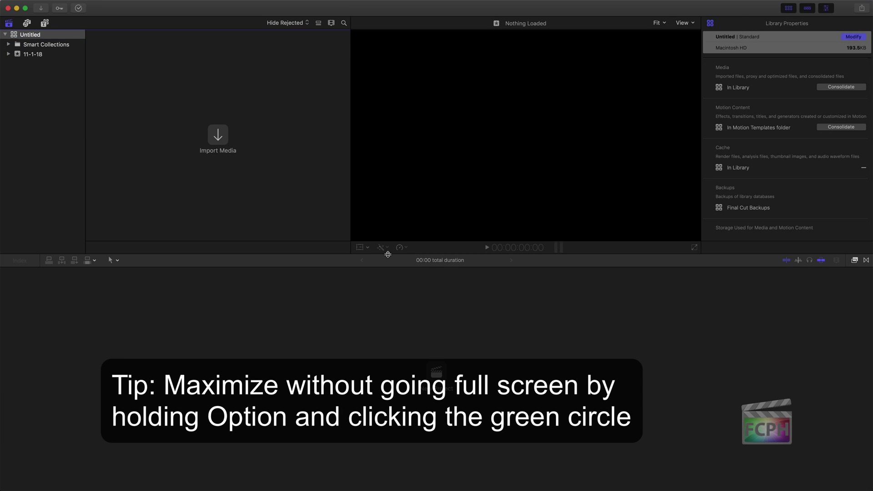
pyautogui.moveTo(388, 253); pyautogui.dragTo(395, 375)
pyautogui.press('super+0')
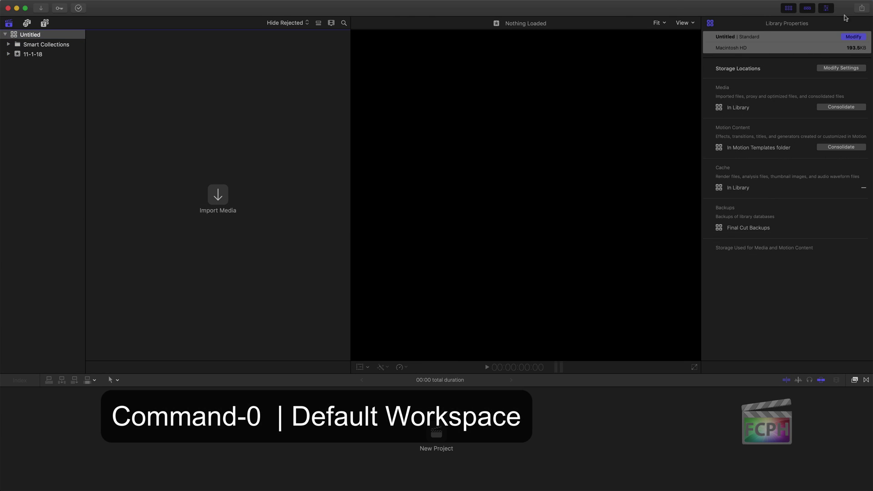
pyautogui.click(827, 9)
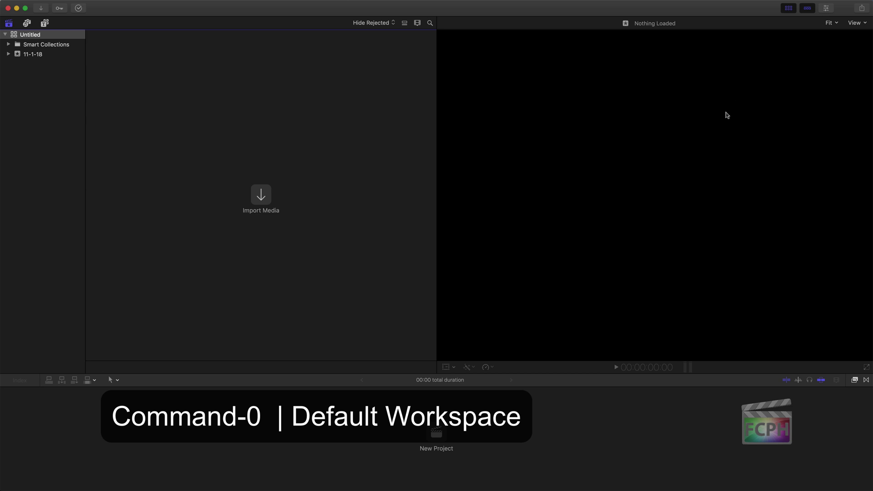
pyautogui.press('super+0')
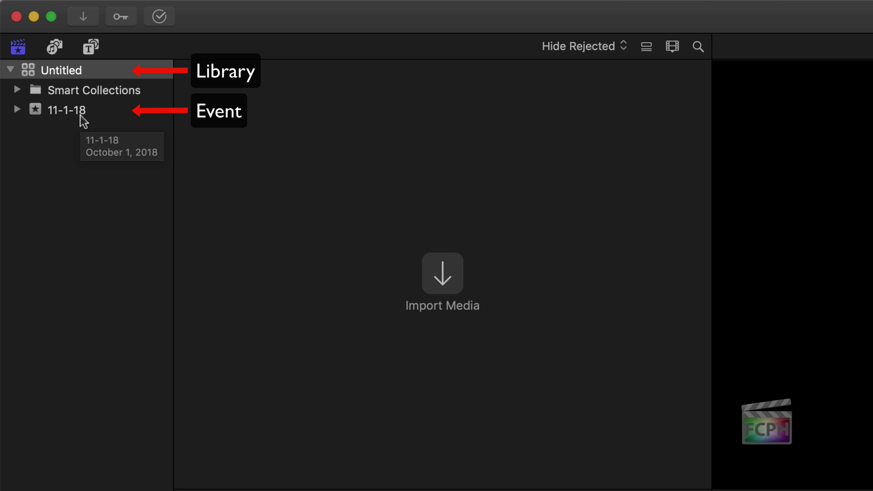
# Close the Untitled library.
pyautogui.click(96, 70)
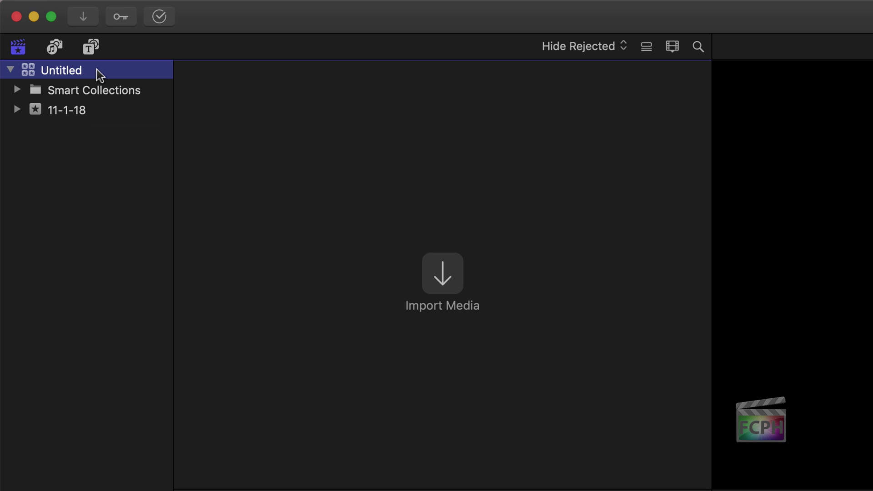
pyautogui.moveTo(109, 4)
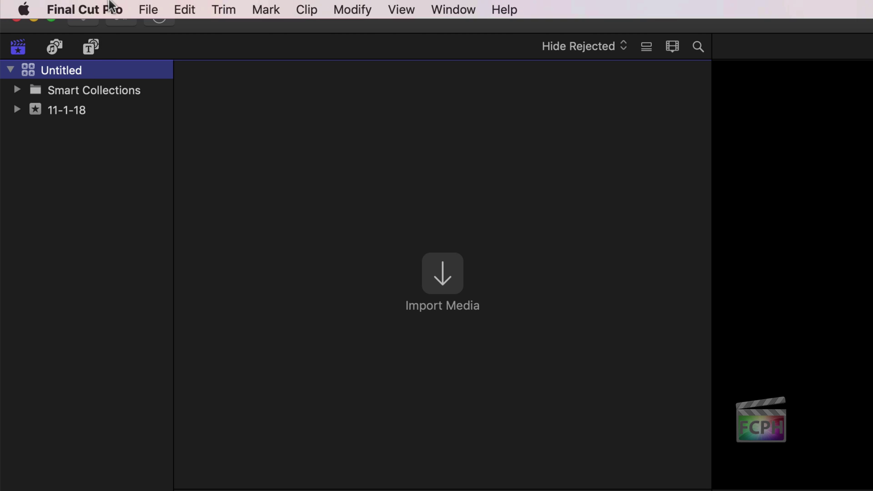
pyautogui.click(148, 10)
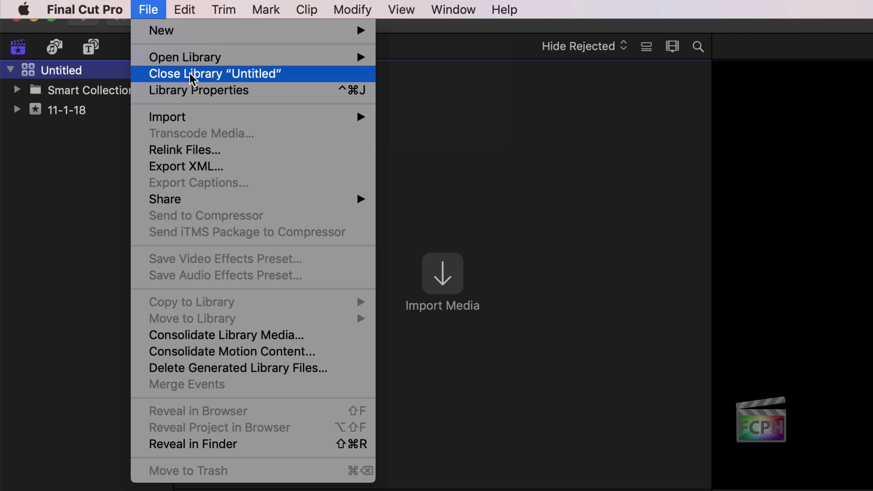
pyautogui.click(296, 73)
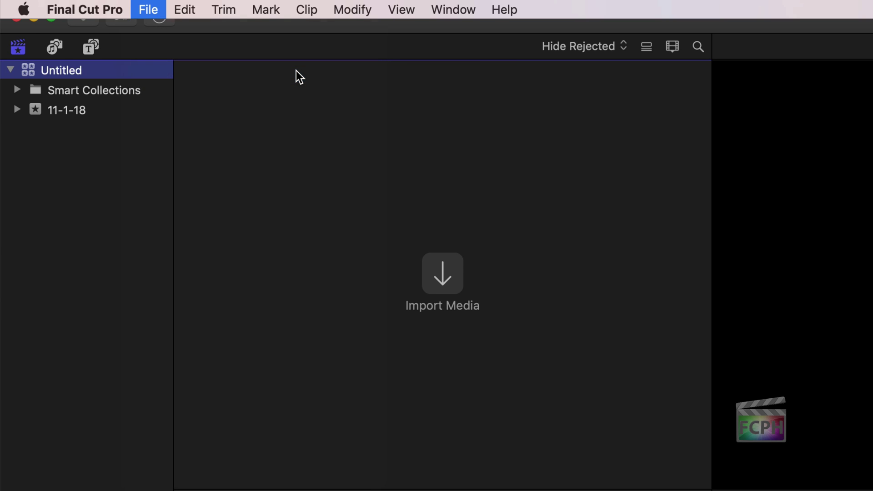
# Start a new library via File > New > Library.
pyautogui.click(137, 8)
pyautogui.moveTo(177, 34)
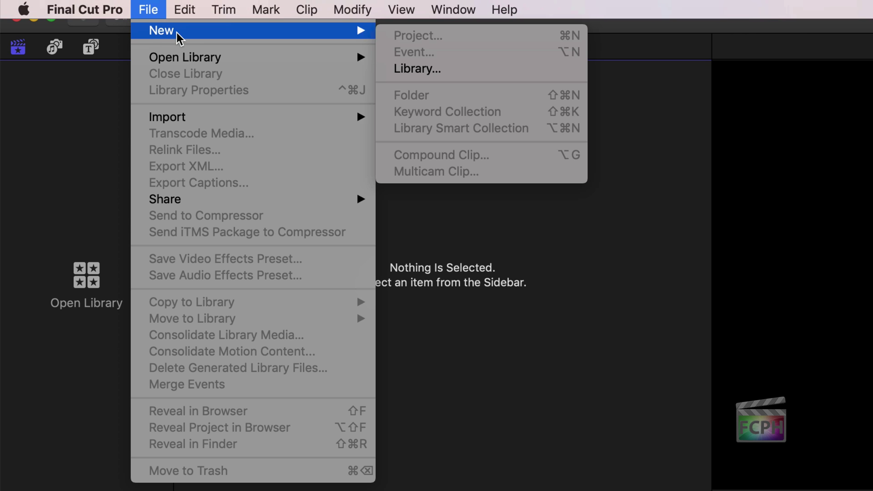
pyautogui.click(443, 68)
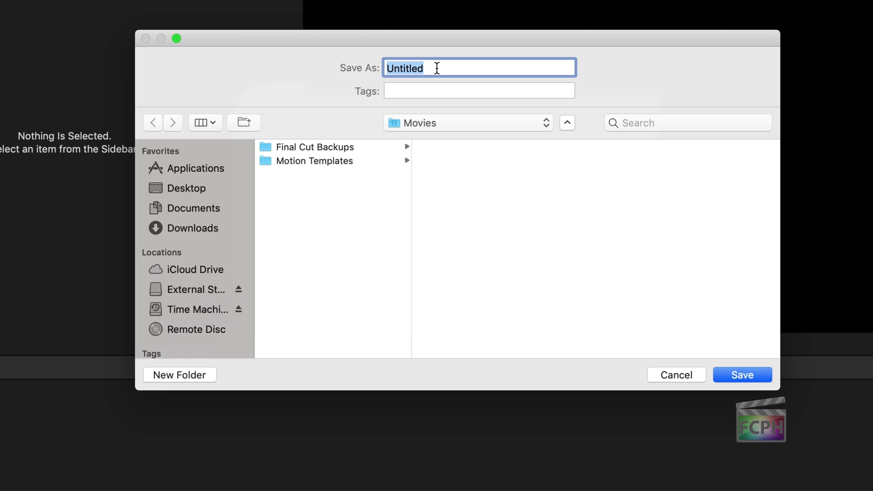
# Enter 'Donut Dynamite' as the new library's name.
pyautogui.write('Donut')
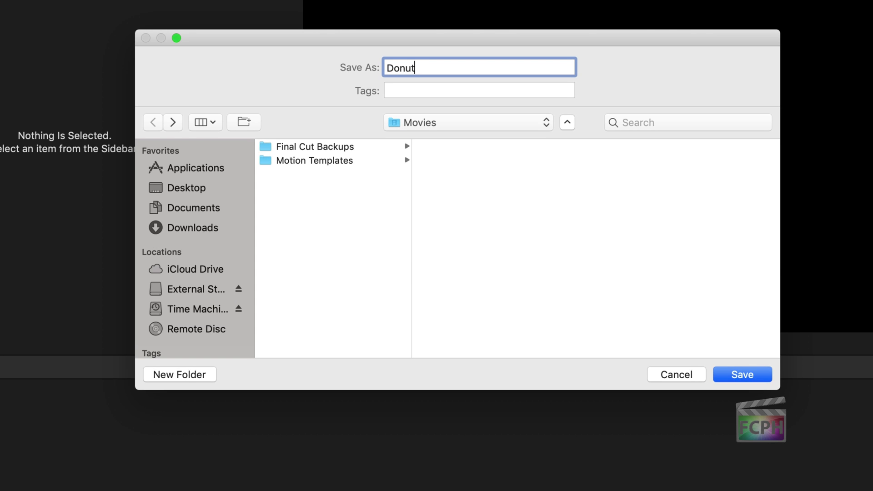
pyautogui.write(' Dynamite')
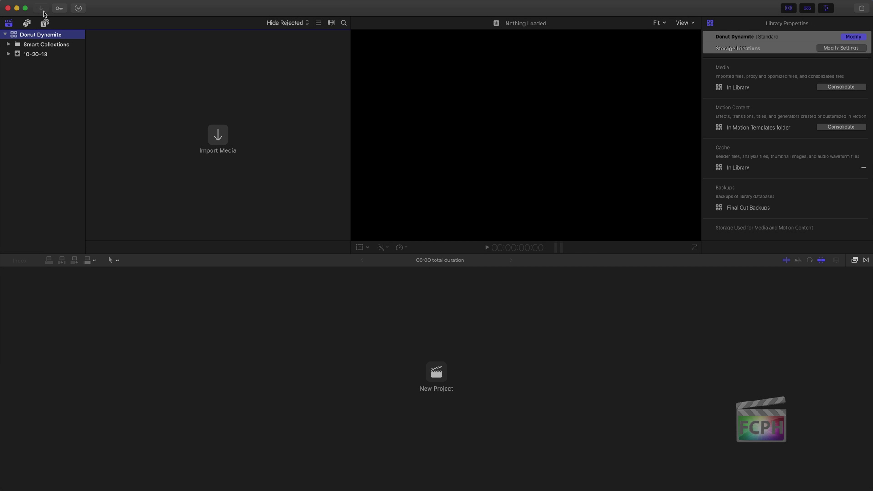
# In Media Import, open Desktop's Donut Dynamite > Interview Madam Donut and play the R03_01 clip.
pyautogui.click(41, 11)
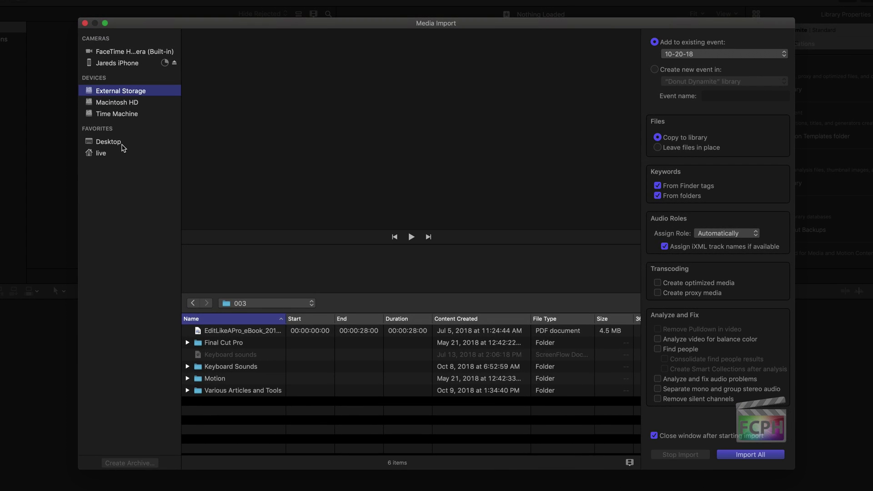
pyautogui.click(109, 142)
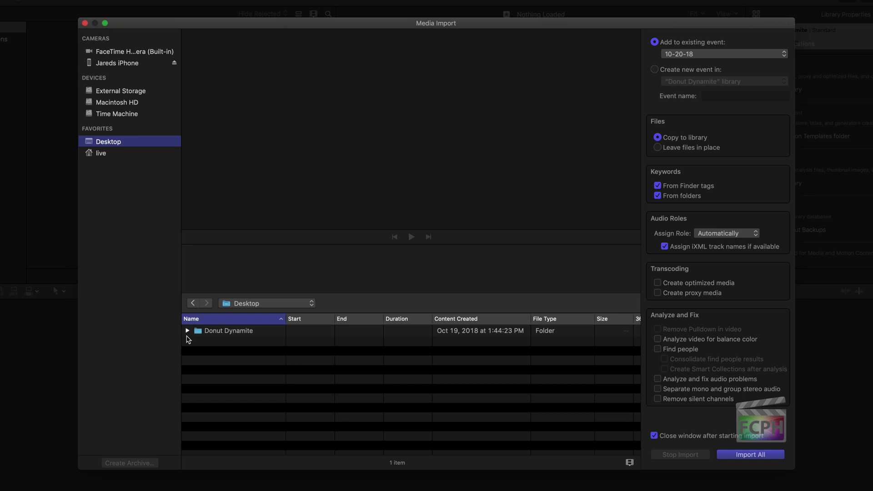
pyautogui.click(187, 331)
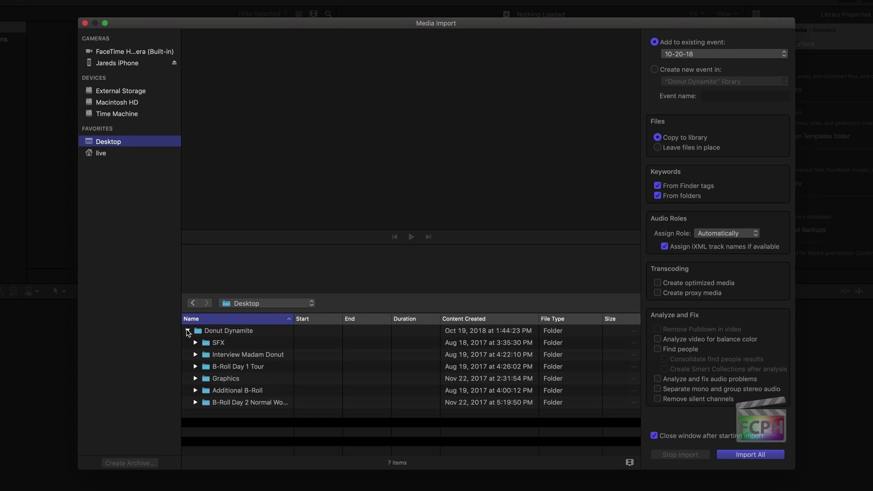
pyautogui.click(214, 360)
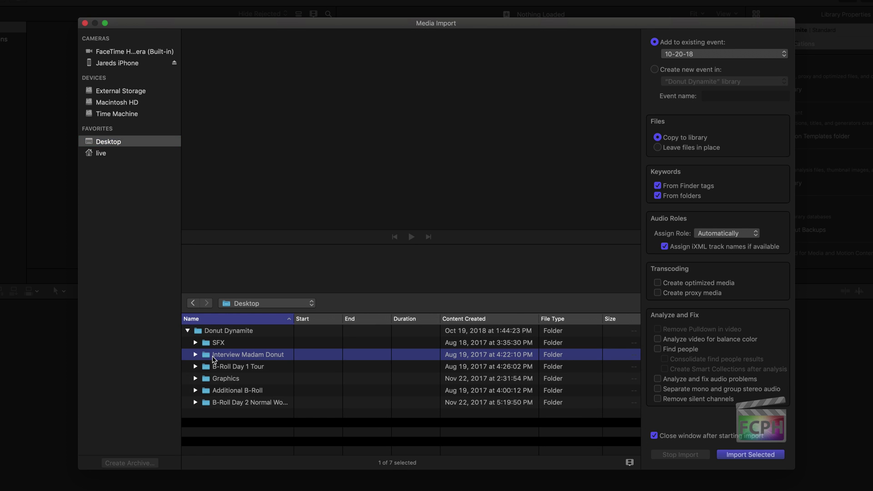
pyautogui.click(195, 355)
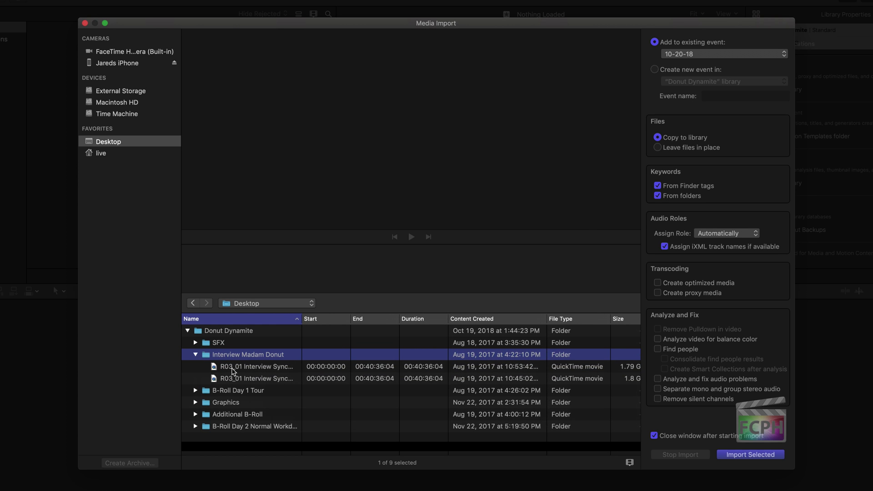
pyautogui.click(232, 368)
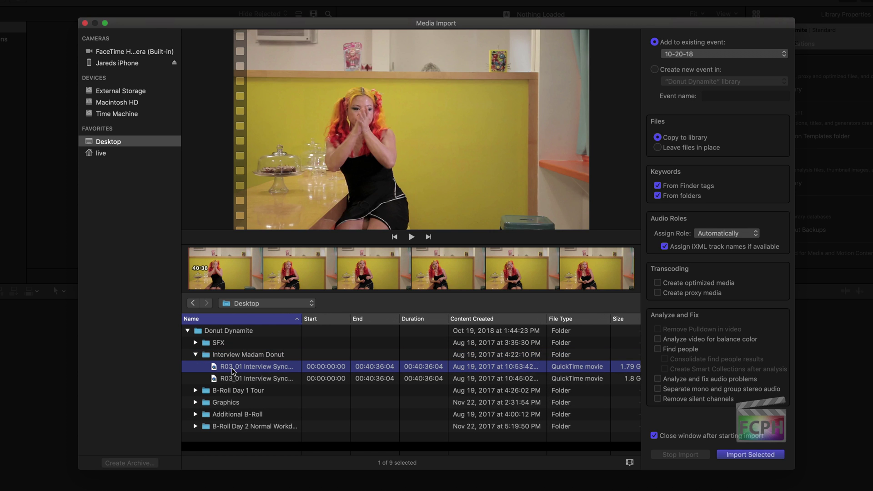
pyautogui.click(240, 249)
pyautogui.click(411, 237)
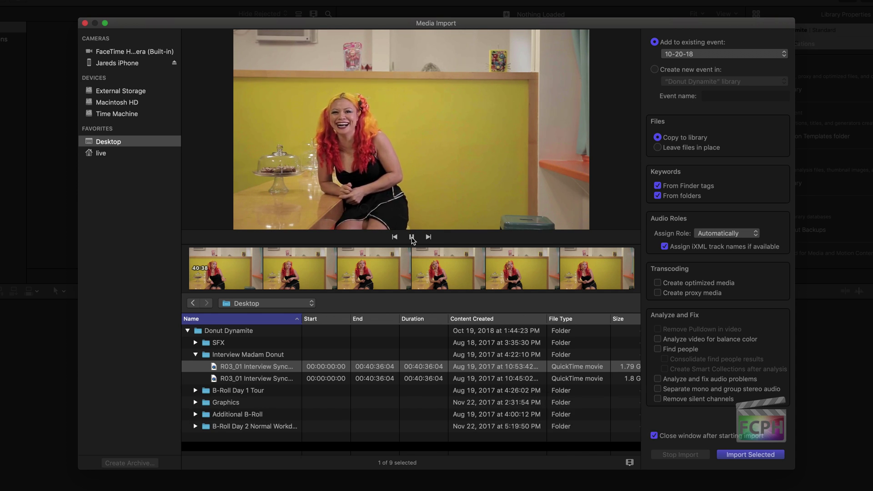
pyautogui.click(222, 273)
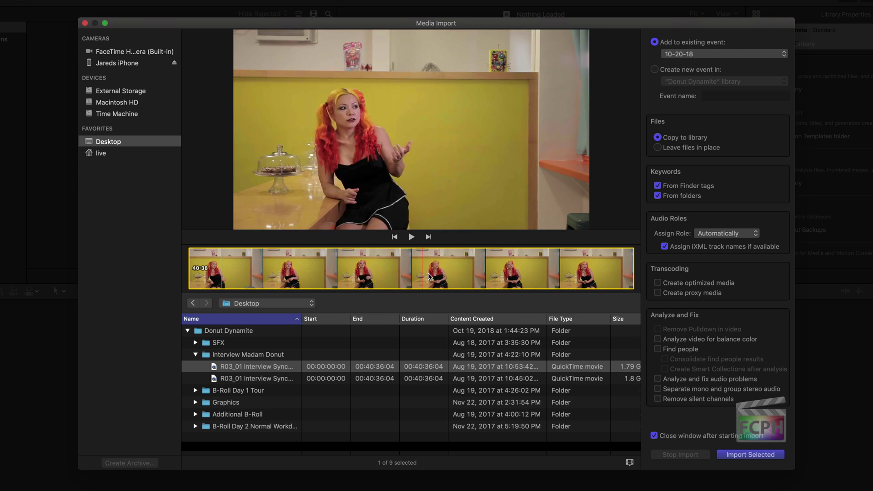
# Preview the B-Roll Day 1 Tour clips, then the second Madam Donut interview clip.
pyautogui.click(195, 391)
pyautogui.click(245, 407)
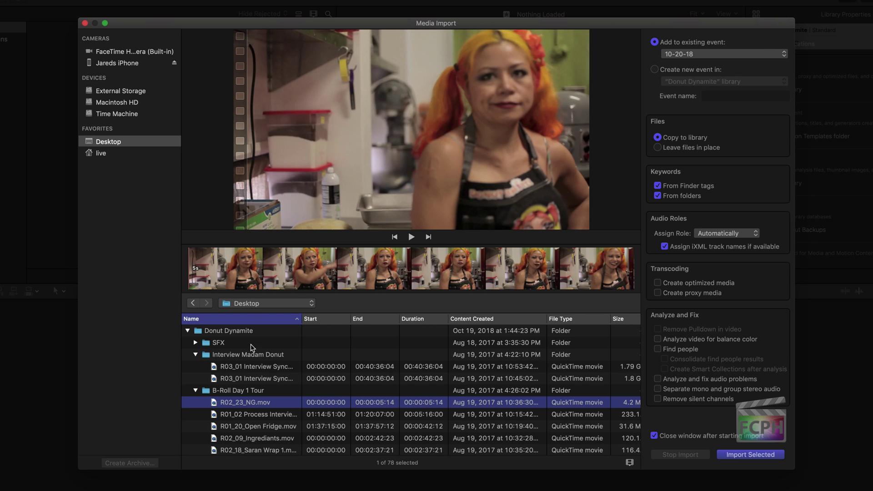
pyautogui.click(244, 427)
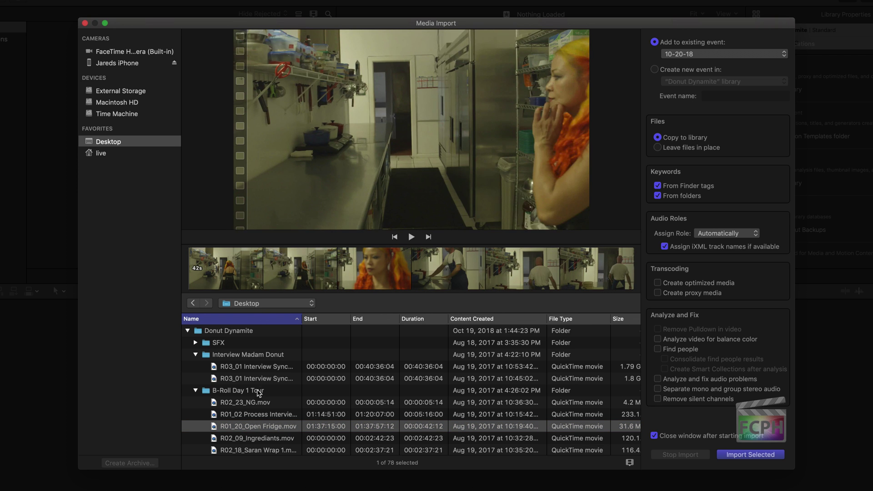
pyautogui.click(255, 404)
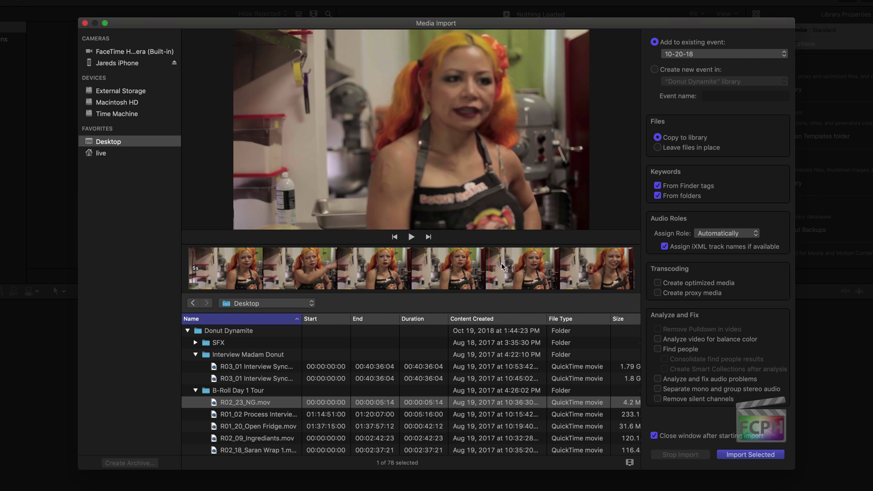
pyautogui.click(245, 415)
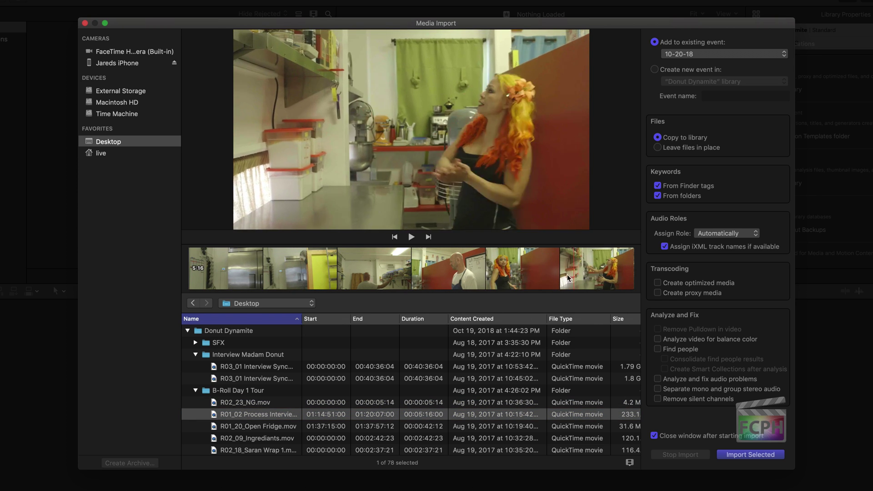
pyautogui.click(196, 390)
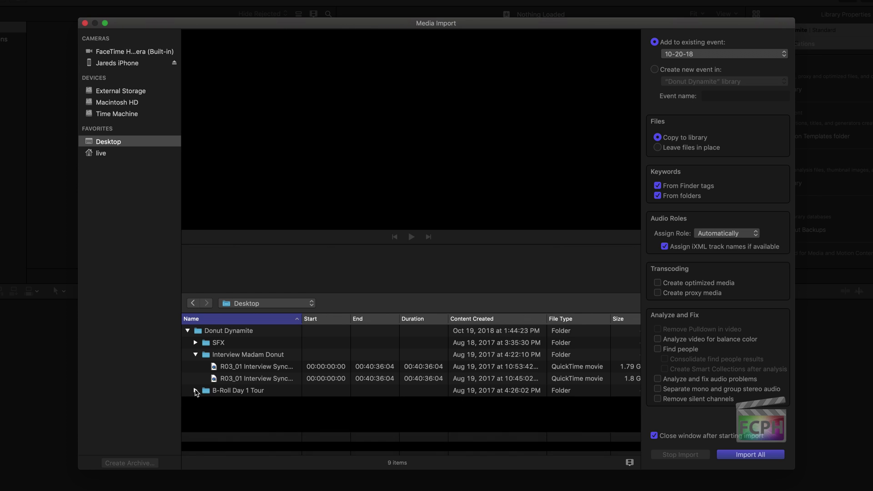
pyautogui.click(248, 377)
pyautogui.click(230, 262)
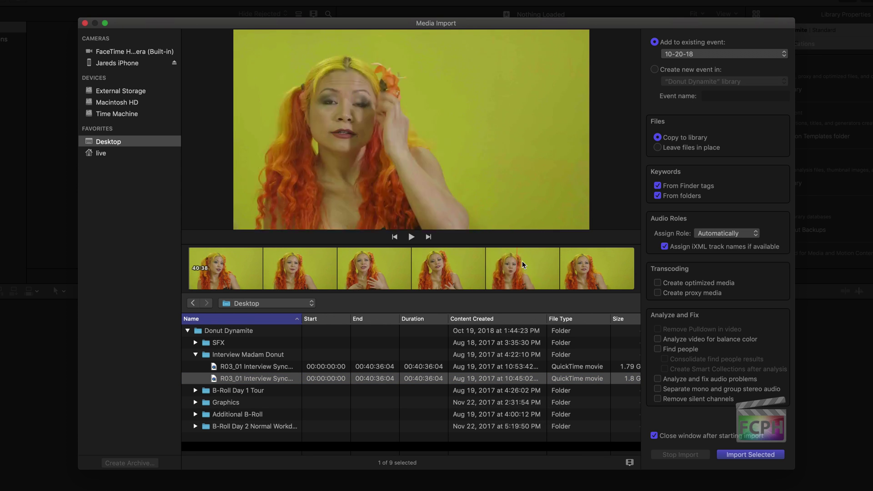
# Select the items from SFX through B-Roll Day 2, keeping 10-20-18 as destination event.
pyautogui.click(246, 368)
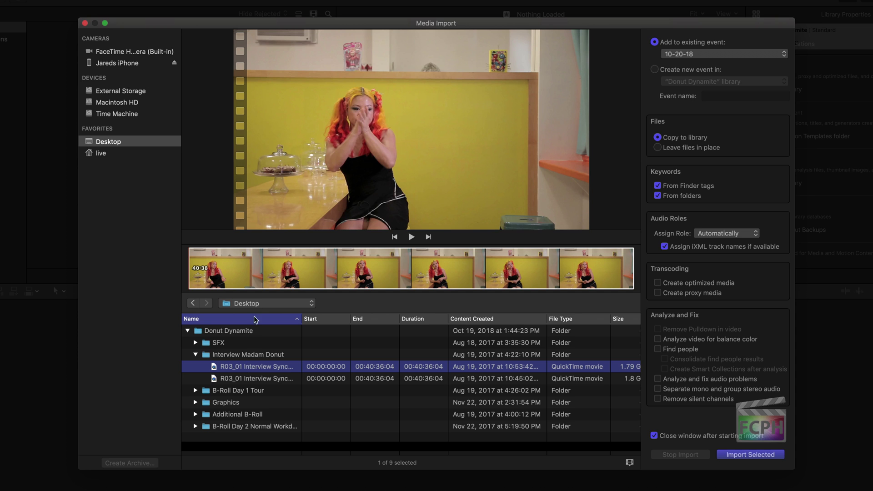
pyautogui.click(251, 267)
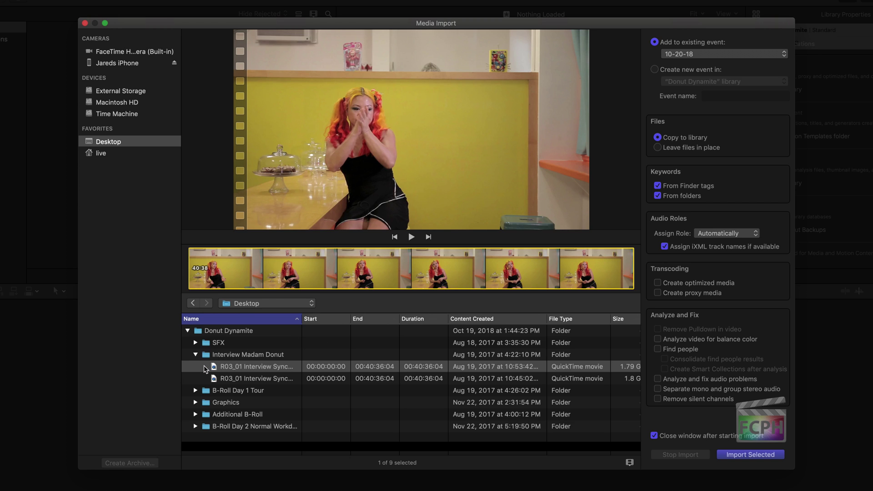
pyautogui.click(204, 369)
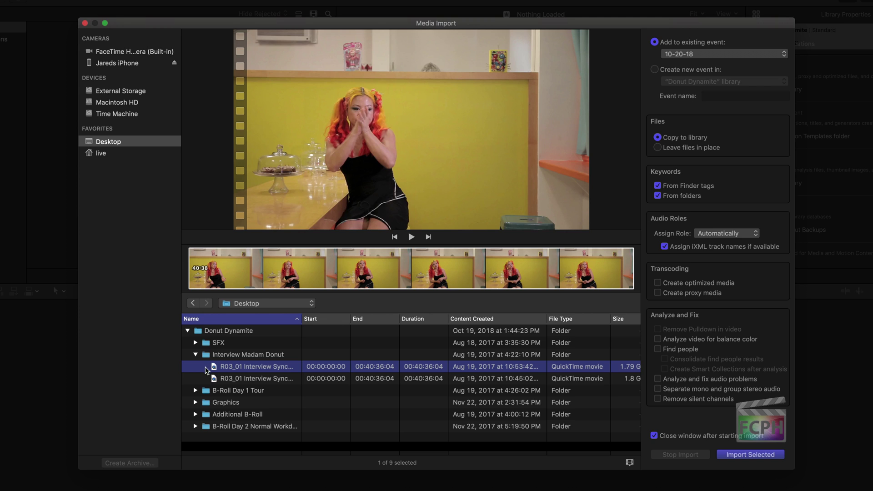
pyautogui.keyDown('shift'); pyautogui.click(221, 380); pyautogui.keyUp('shift')
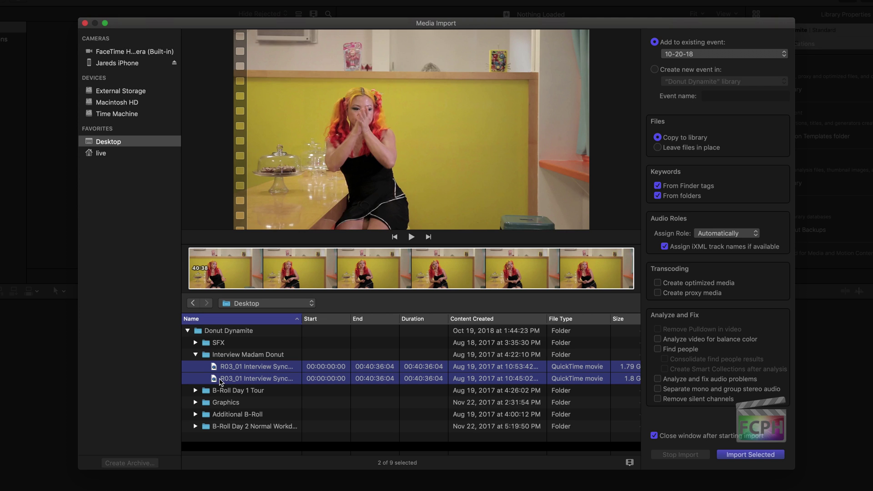
pyautogui.keyDown('super'); pyautogui.click(223, 400); pyautogui.keyUp('super')
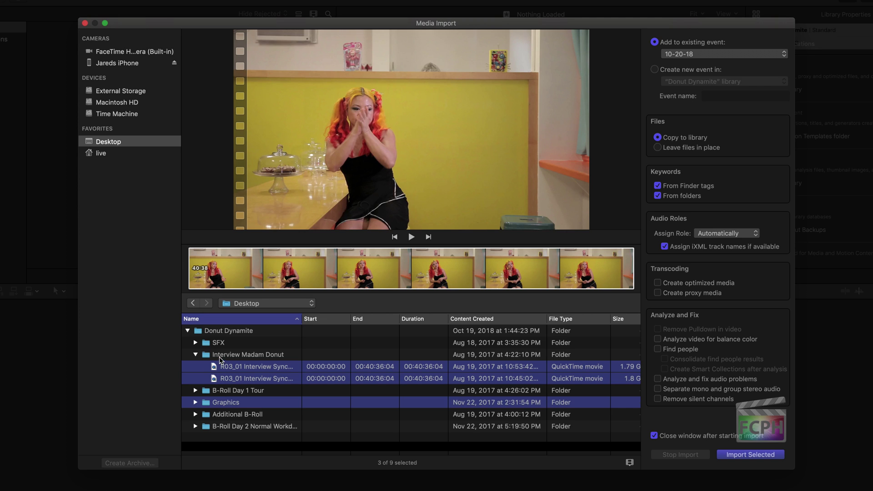
pyautogui.click(220, 346)
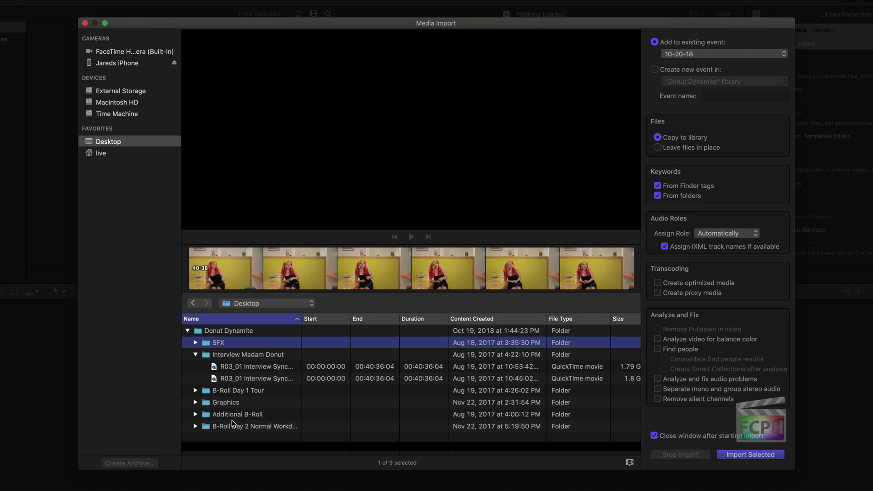
pyautogui.keyDown('shift'); pyautogui.click(233, 427); pyautogui.keyUp('shift')
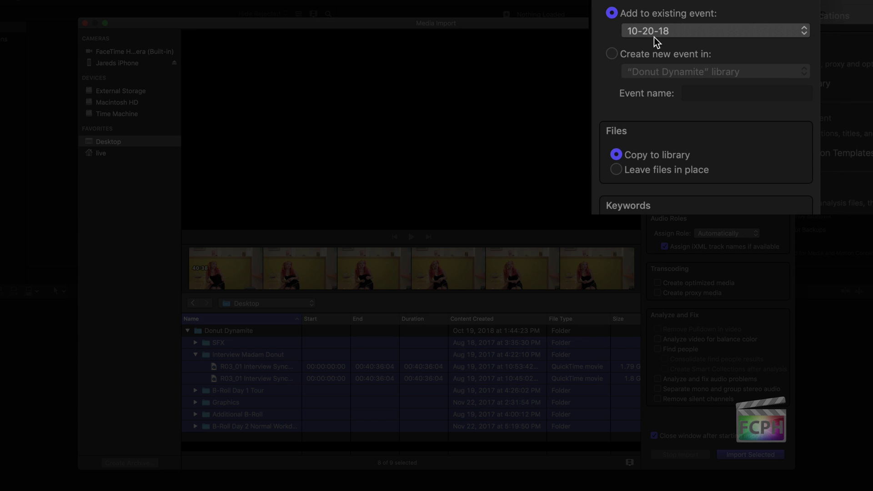
pyautogui.click(654, 35)
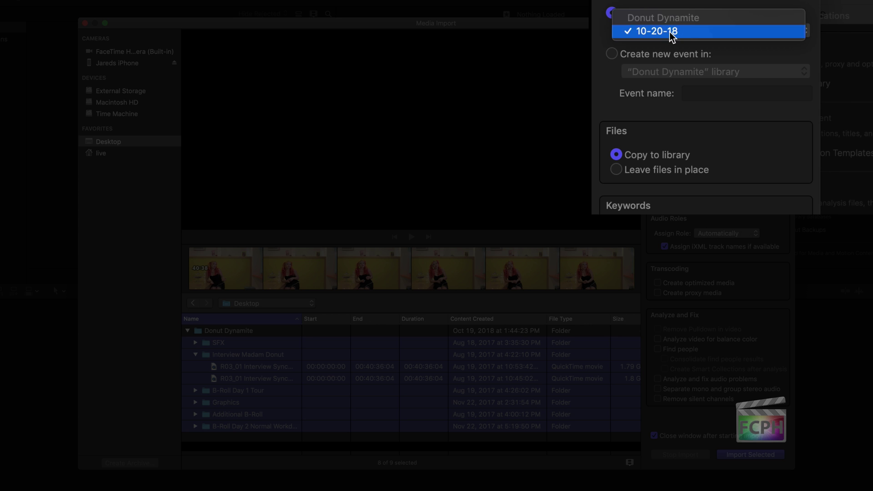
pyautogui.click(669, 32)
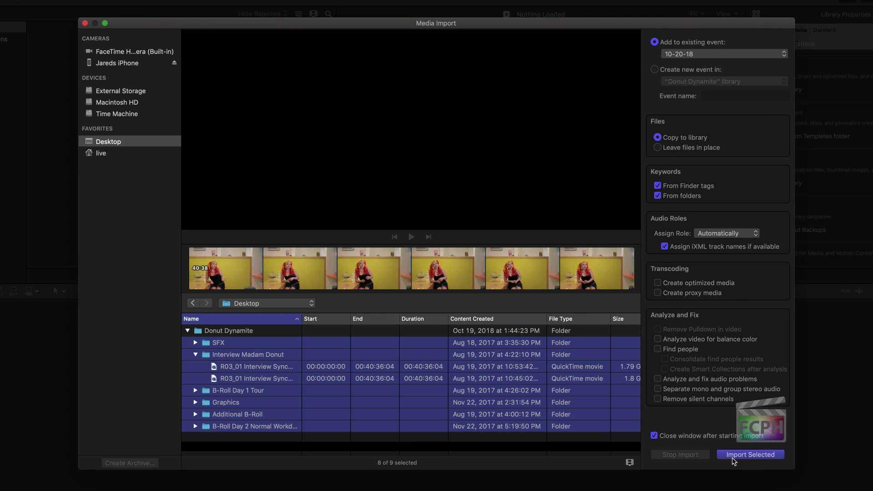
# Import the selected items and check the Importing Media progress in Background Tasks.
pyautogui.press('Return')
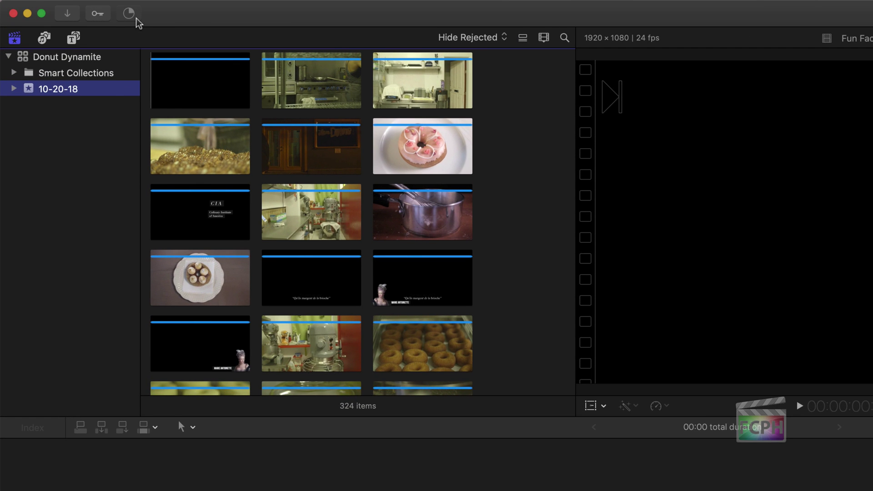
pyautogui.click(135, 17)
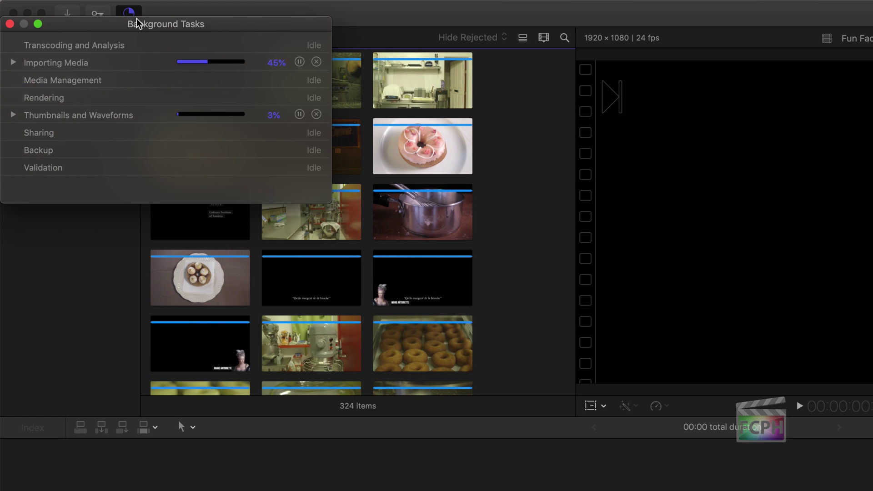
pyautogui.click(13, 62)
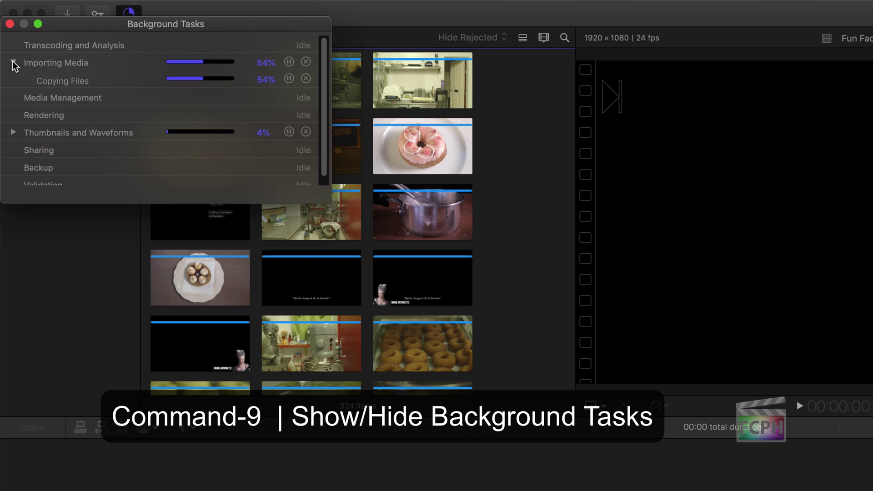
pyautogui.click(10, 24)
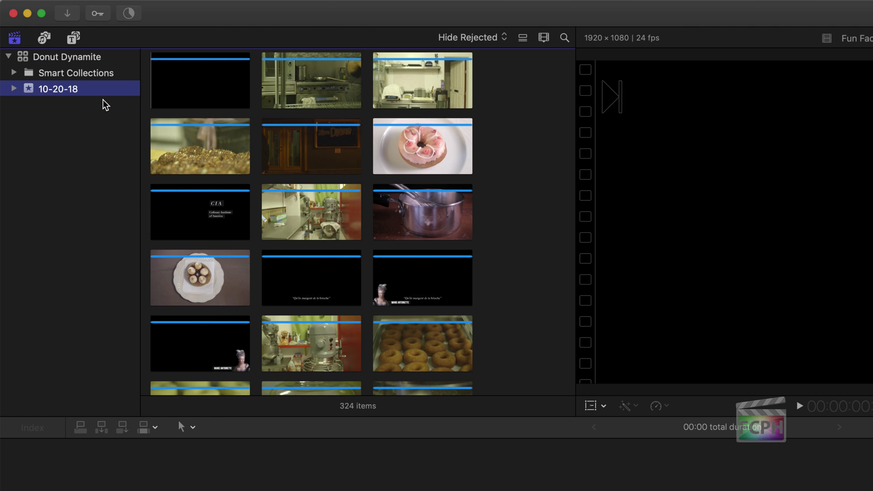
# Rename the 10-20-18 event in the Libraries sidebar to 'Donut Dynamite'.
pyautogui.click(67, 89)
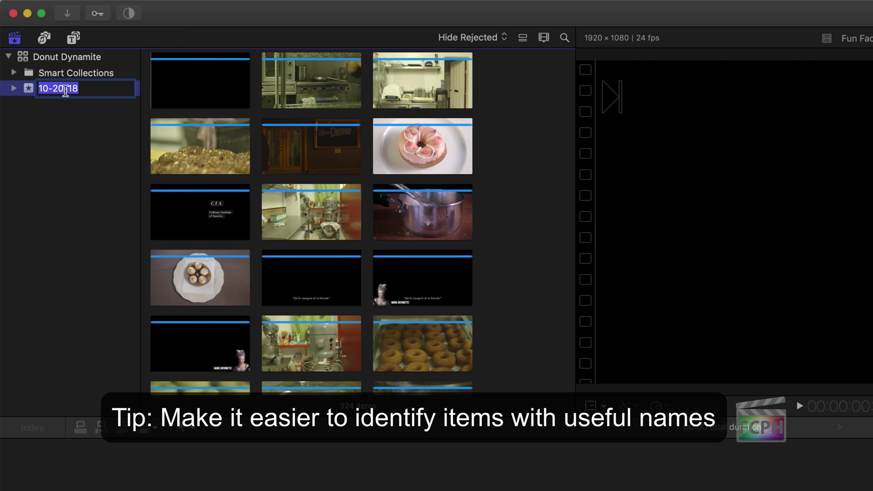
pyautogui.write('Donut ')
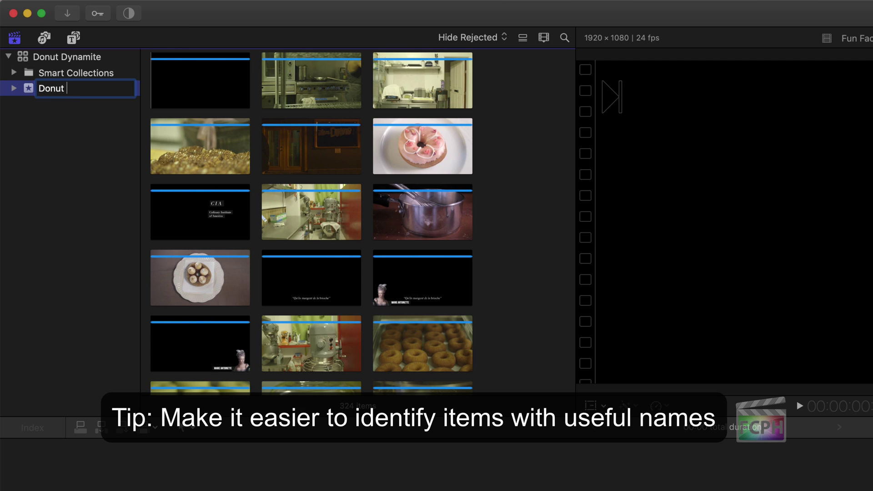
pyautogui.write('Dynam')
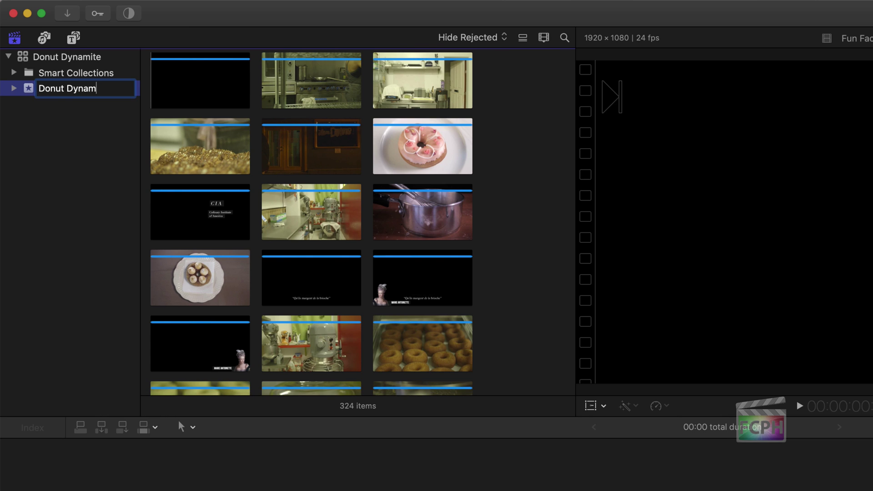
pyautogui.write('ite')
pyautogui.press('Return')
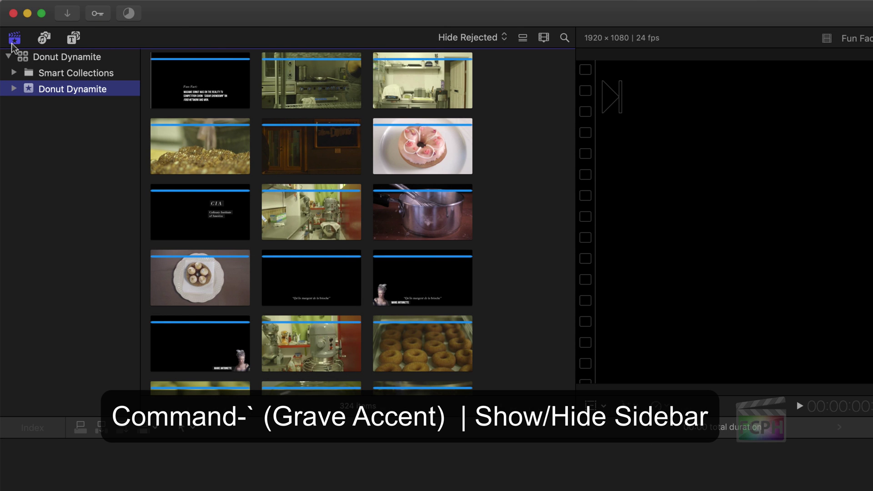
# Hide libraries, inspector and timeline, widen the browser, and play the R04_37 Blender 1 clip.
pyautogui.click(14, 40)
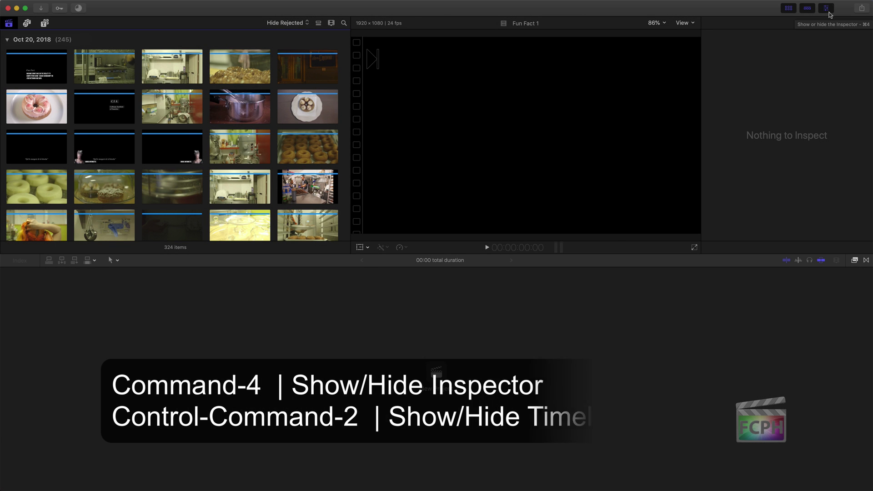
pyautogui.click(827, 10)
pyautogui.click(809, 10)
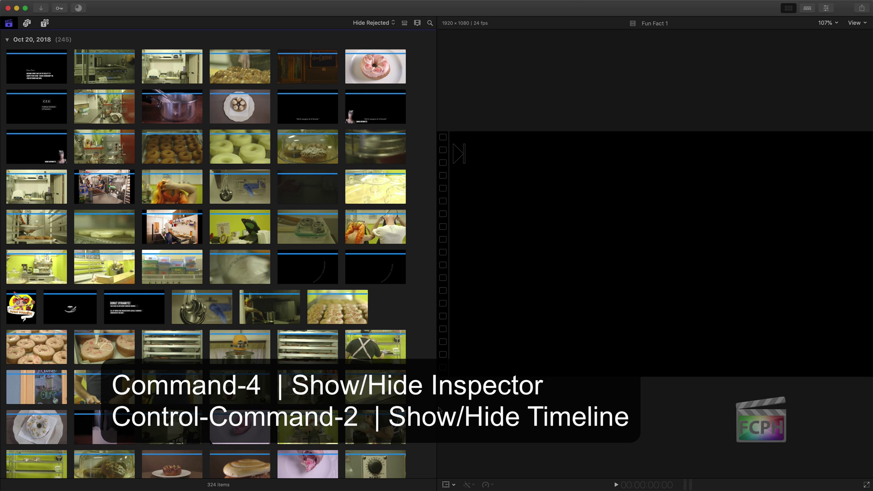
pyautogui.moveTo(437, 405); pyautogui.dragTo(665, 404)
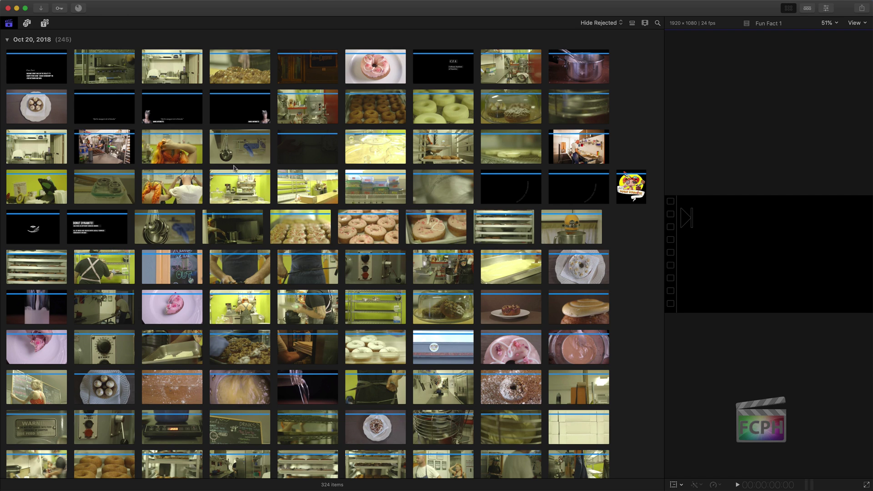
pyautogui.click(294, 314)
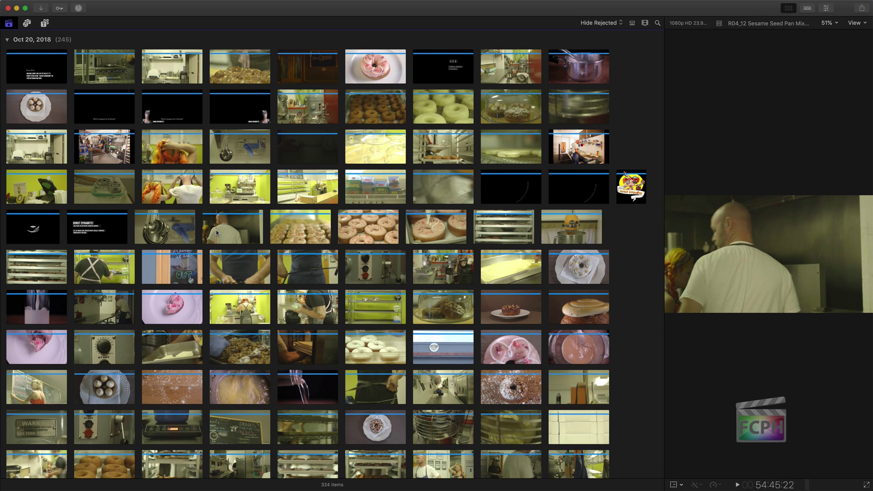
pyautogui.press('space')
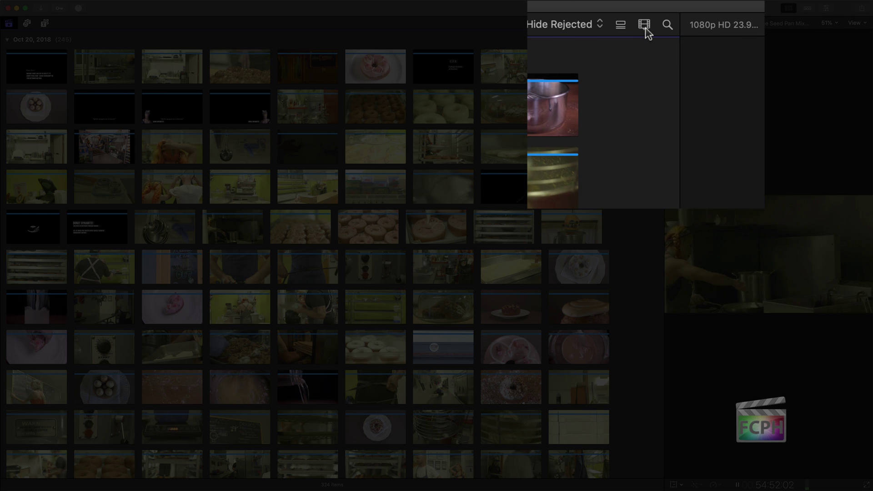
# Try the browser clip appearance slider, first at longer filmstrips, then at single thumbnails.
pyautogui.click(644, 24)
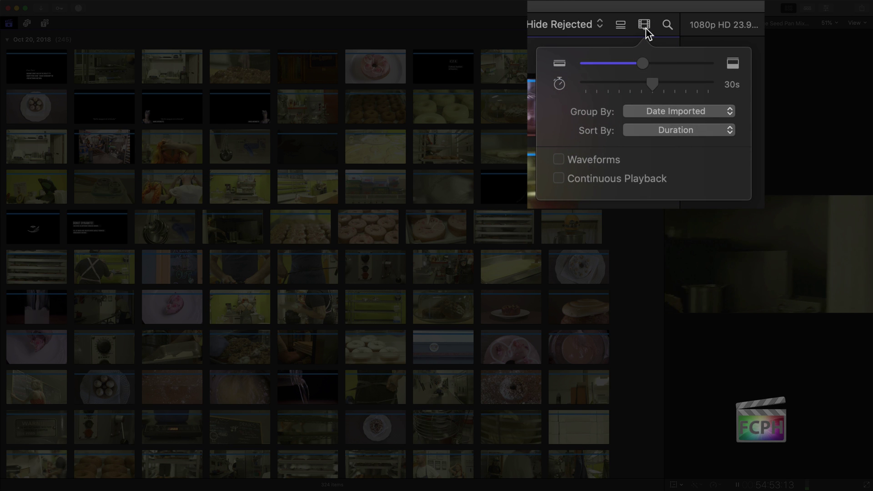
pyautogui.moveTo(643, 63); pyautogui.dragTo(661, 55)
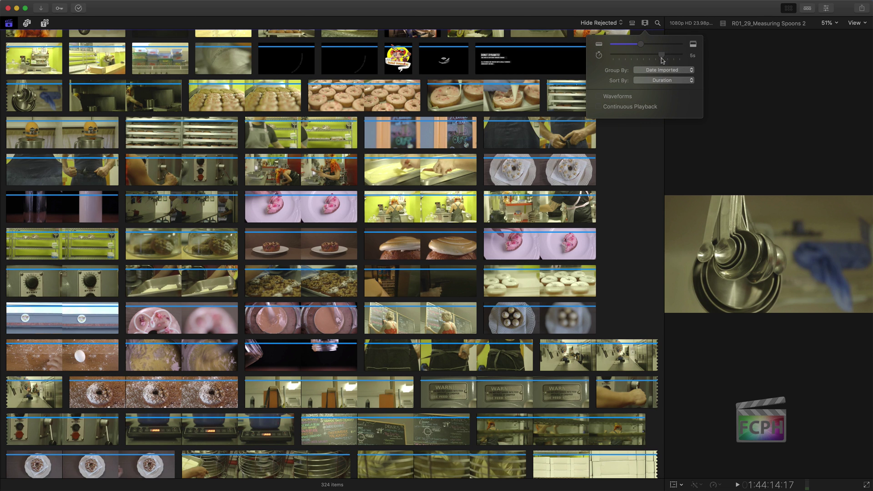
pyautogui.click(626, 171)
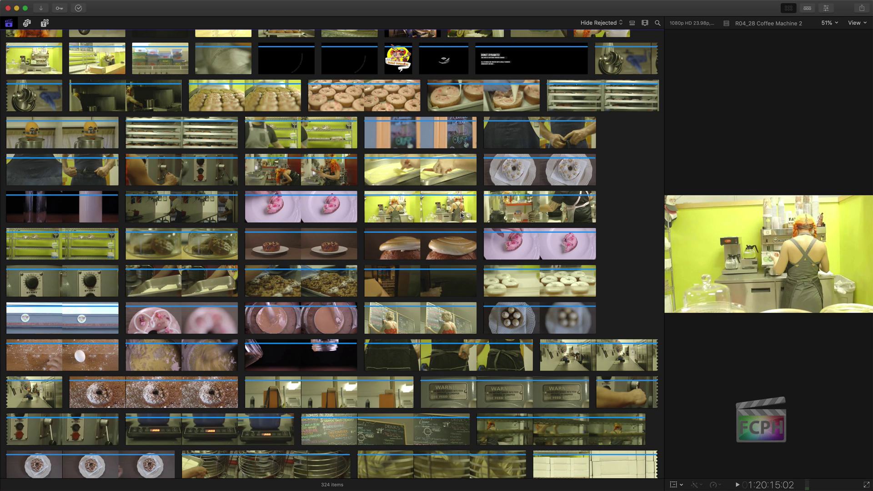
pyautogui.scroll(-10, 461, 215)
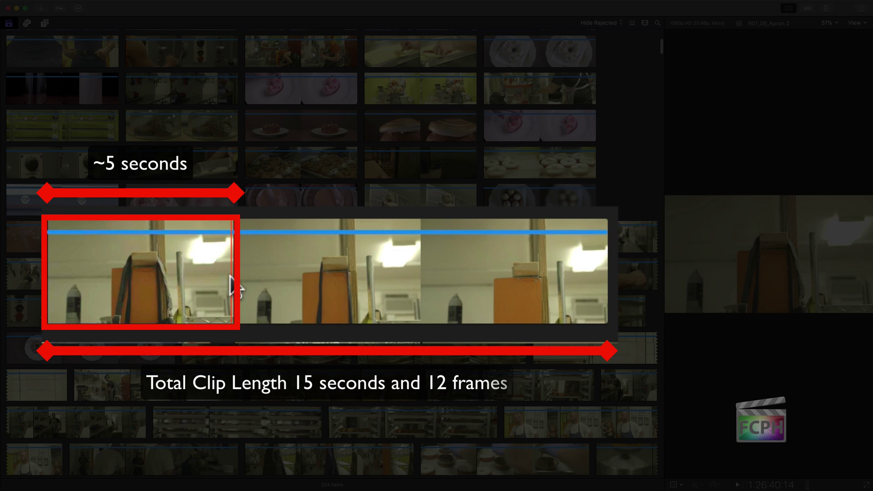
pyautogui.click(644, 23)
pyautogui.moveTo(649, 54); pyautogui.dragTo(621, 56)
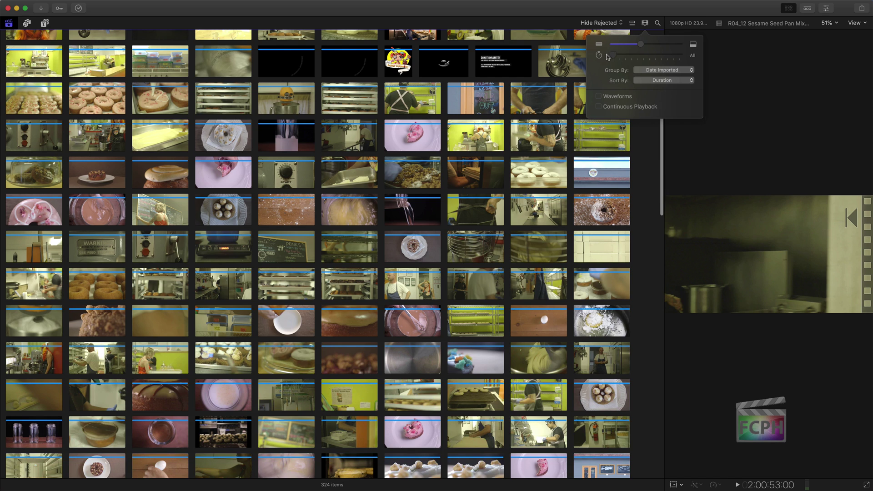
pyautogui.click(655, 153)
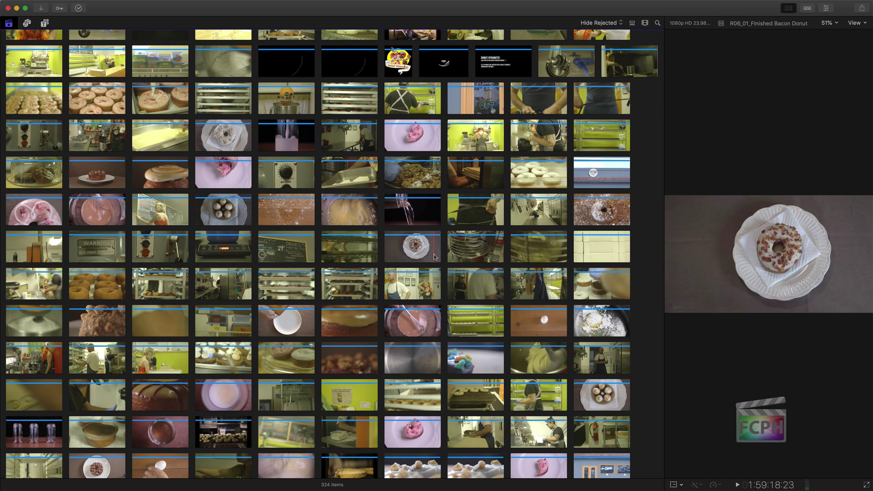
pyautogui.scroll(-10, 435, 257)
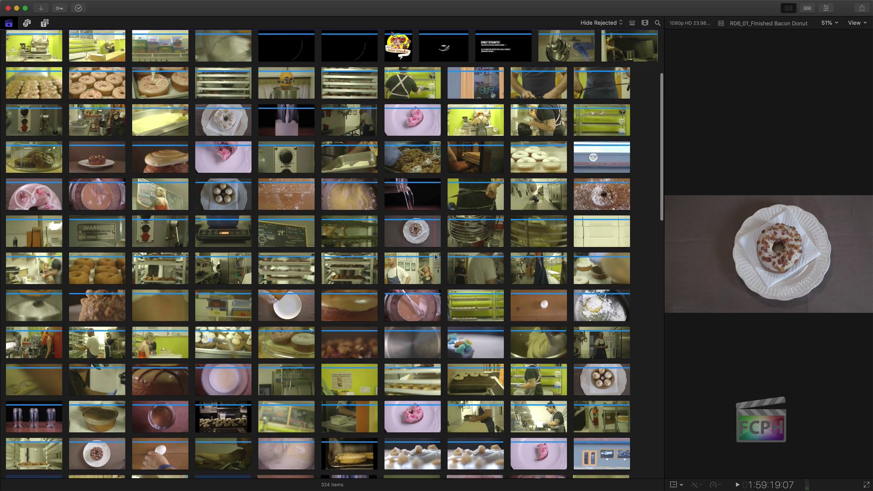
pyautogui.scroll(-3, 435, 257)
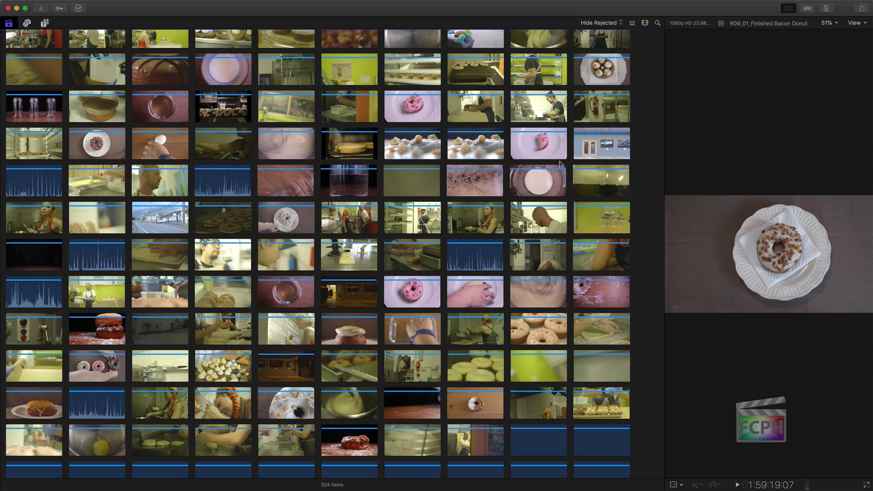
# Set the filmstrip duration slider so each thumbnail frame covers 5 seconds.
pyautogui.click(644, 23)
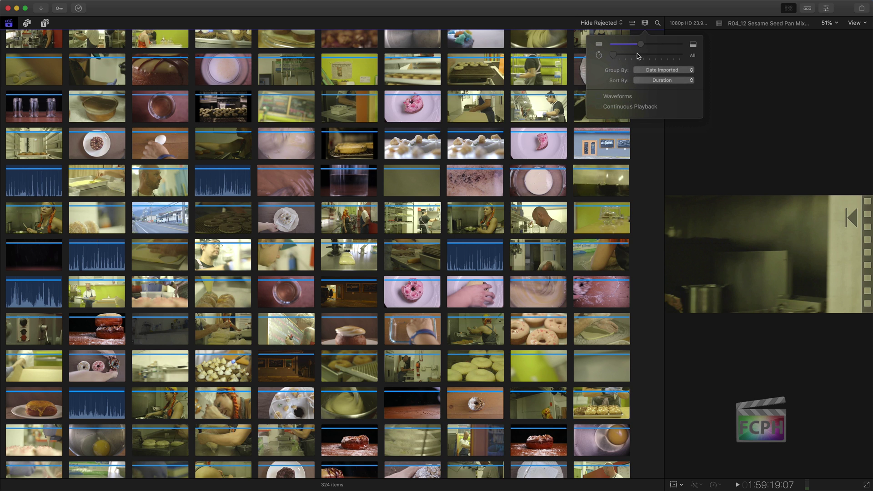
pyautogui.moveTo(610, 59); pyautogui.dragTo(660, 59)
pyautogui.scroll(-5, 462, 335)
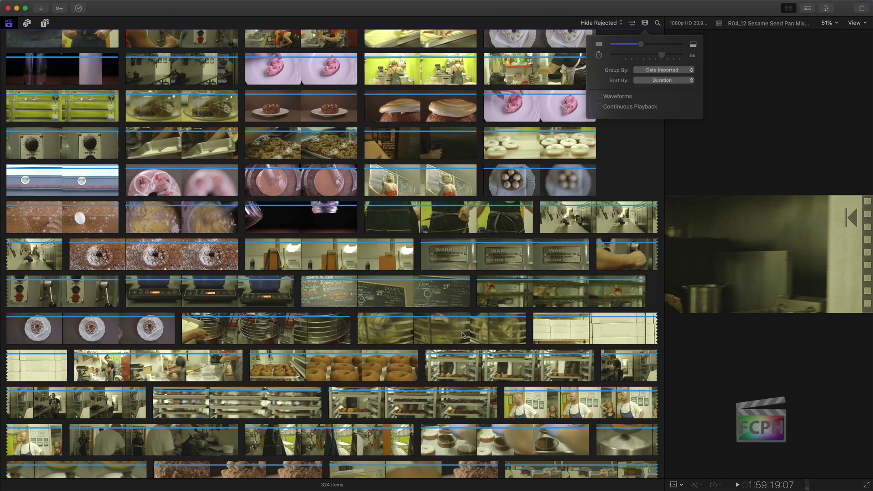
pyautogui.click(619, 146)
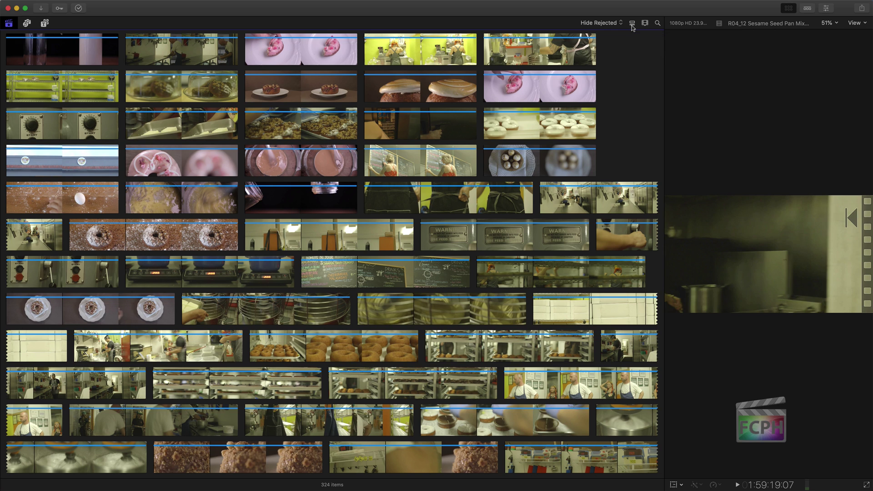
# Try the browser in list view, then return to filmstrip view.
pyautogui.click(632, 25)
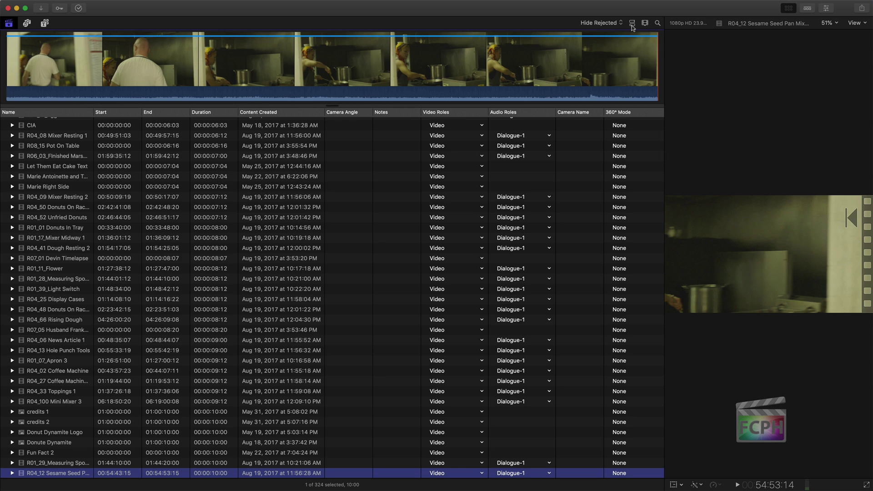
pyautogui.scroll(-10, 290, 213)
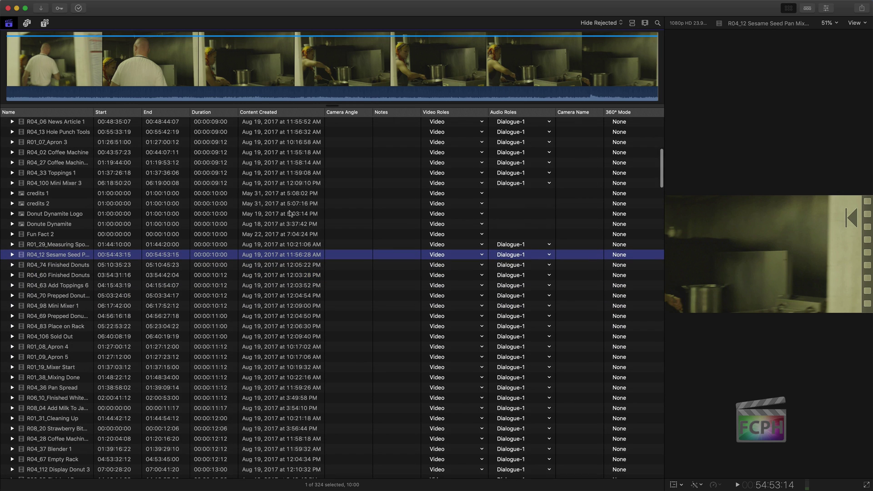
pyautogui.click(632, 26)
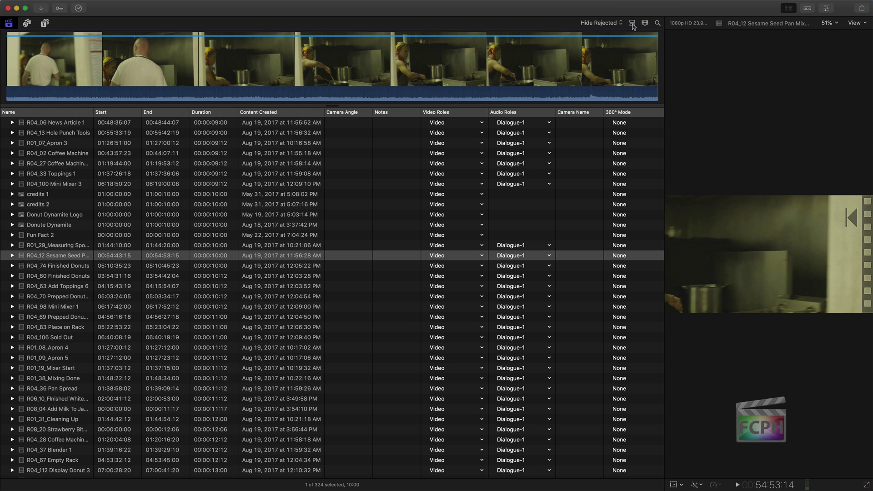
pyautogui.click(632, 25)
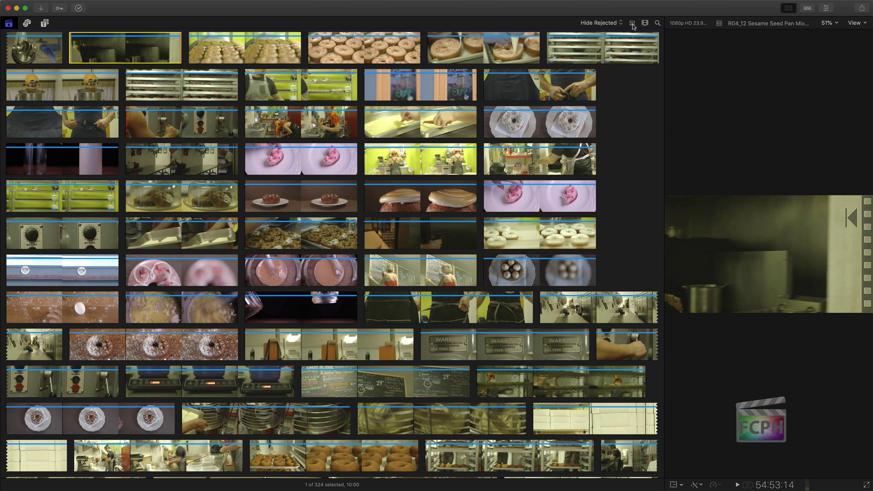
# Mark the close-up donut topping clip as a Favorite from the Mark menu.
pyautogui.scroll(5, 424, 172)
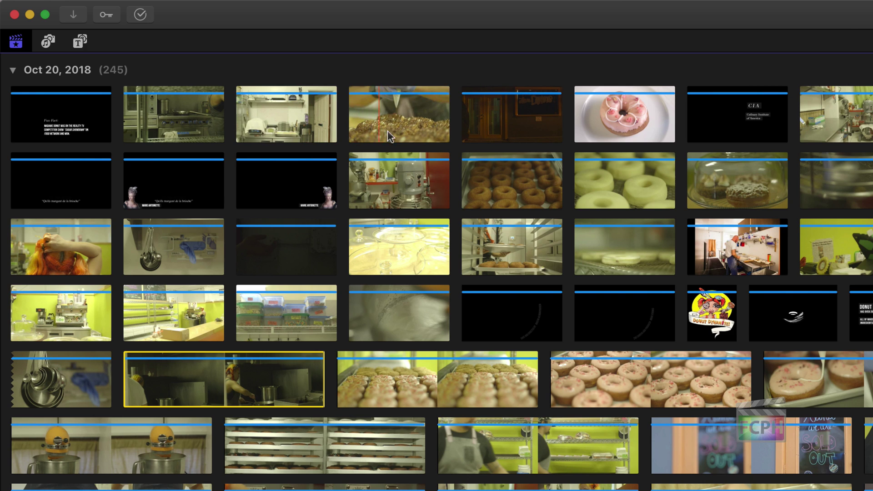
pyautogui.click(410, 119)
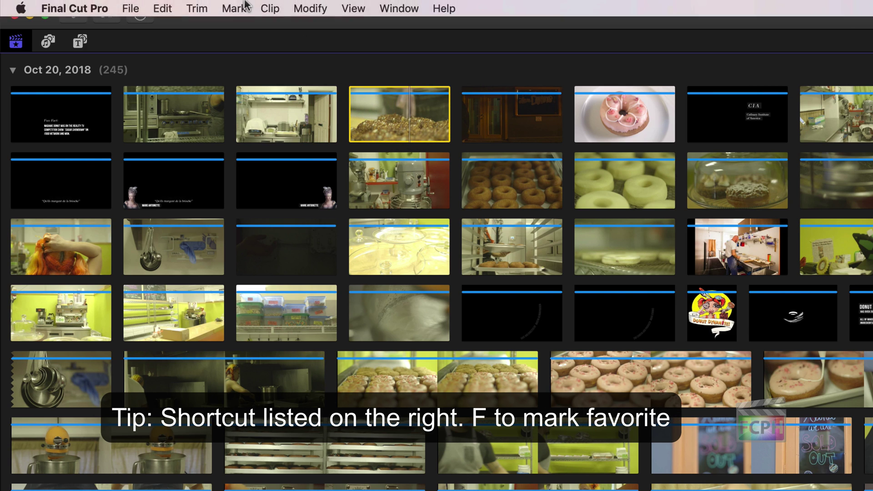
pyautogui.click(241, 7)
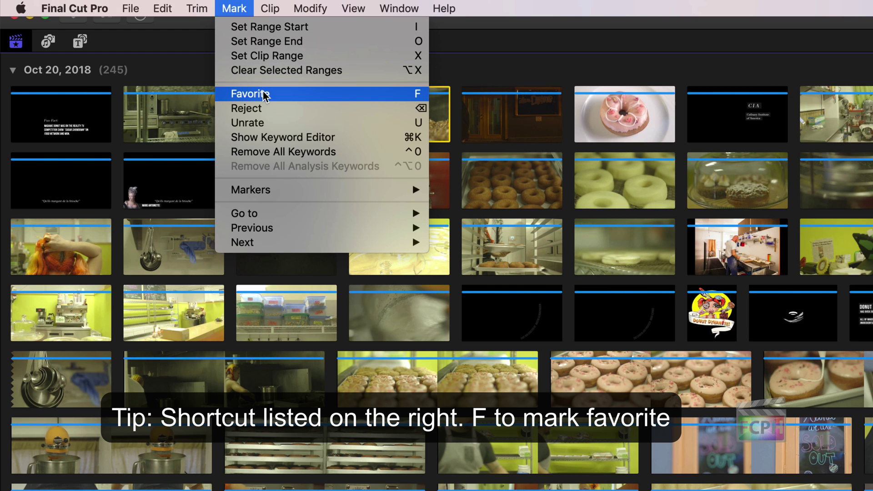
pyautogui.click(308, 97)
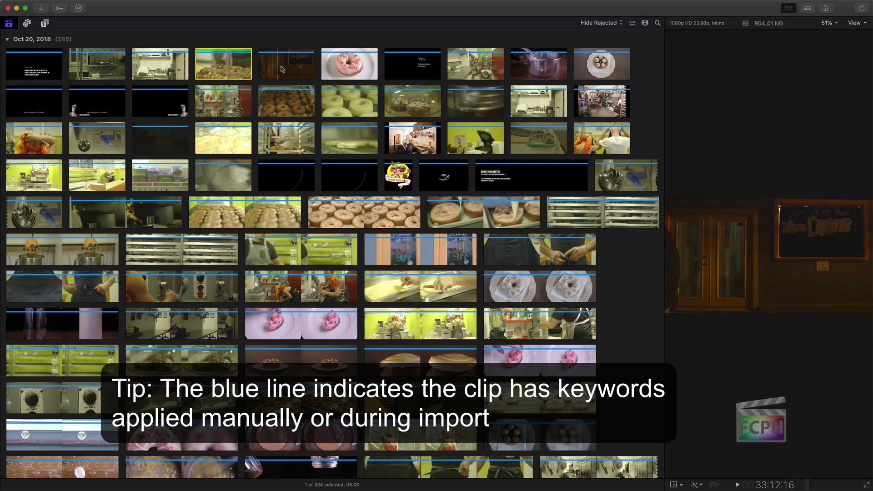
# Reject the R04_01 NG clip, show All Clips, then set the filter to Hide Rejected.
pyautogui.click(292, 70)
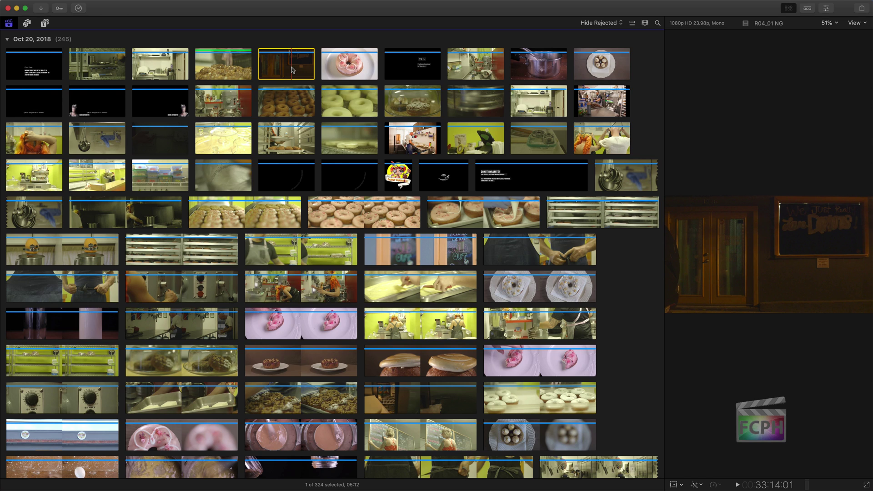
pyautogui.press('Delete')
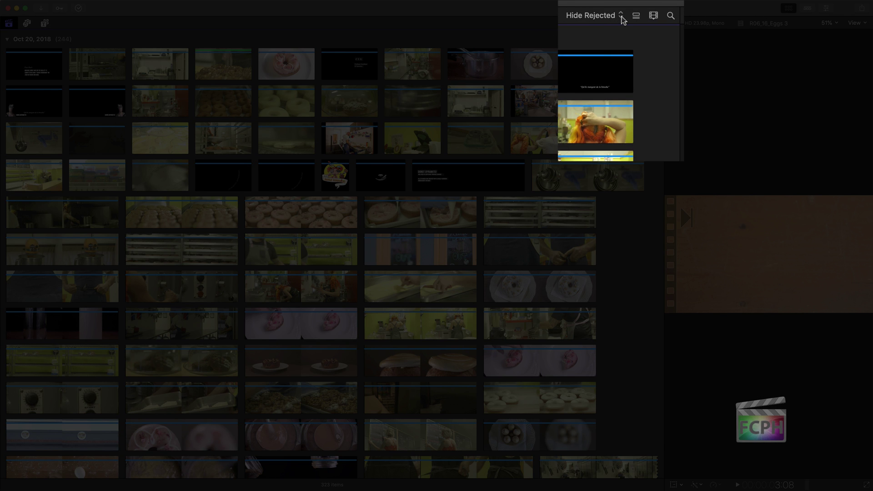
pyautogui.click(622, 18)
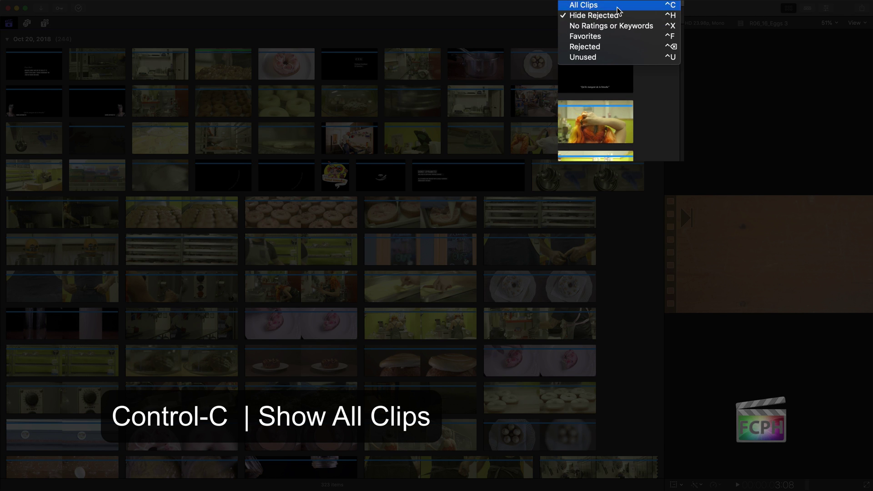
pyautogui.click(583, 5)
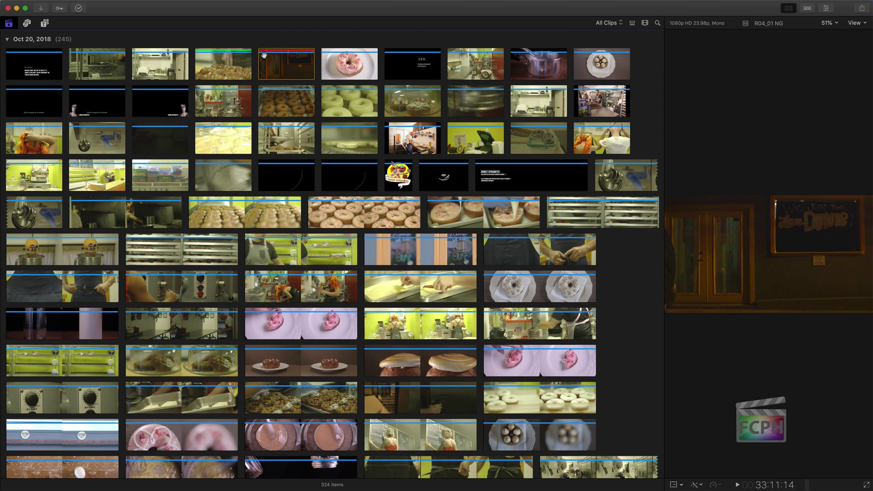
pyautogui.click(608, 23)
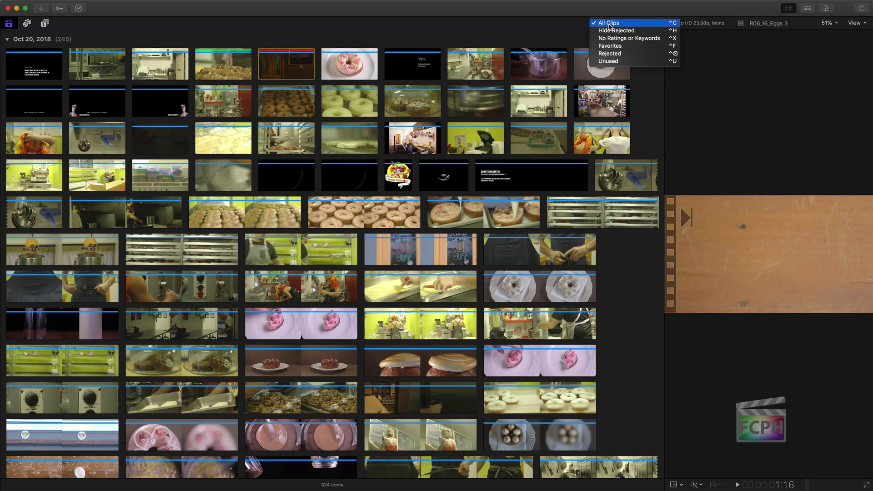
pyautogui.click(639, 34)
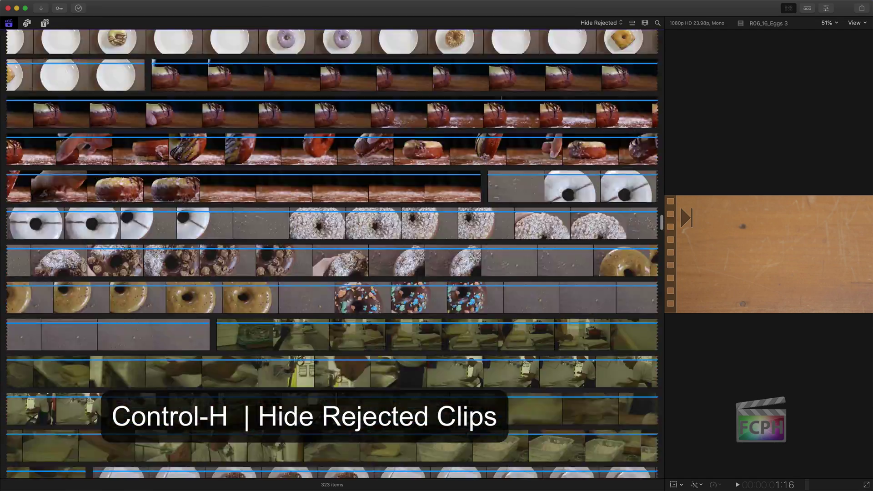
# Favorite three ranges of the R03_01 Interview Sync A Cam clip, including its opening, using F.
pyautogui.scroll(-10, 24, 135)
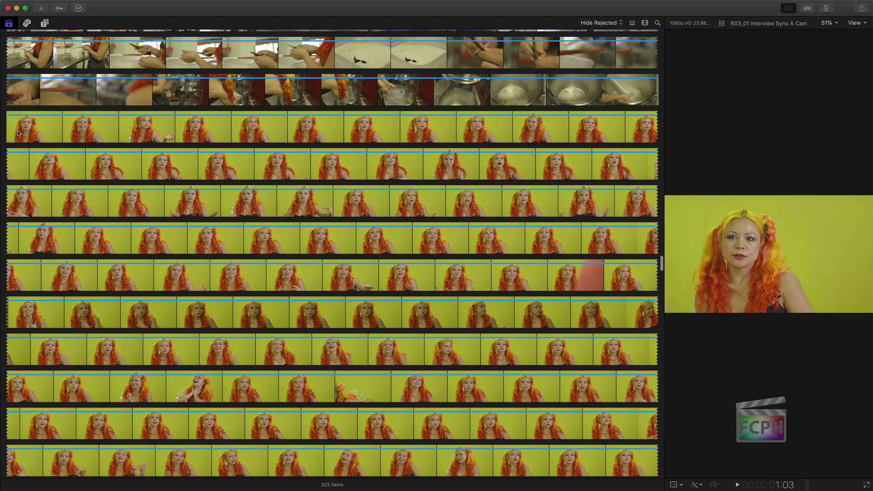
pyautogui.moveTo(355, 135); pyautogui.dragTo(602, 141)
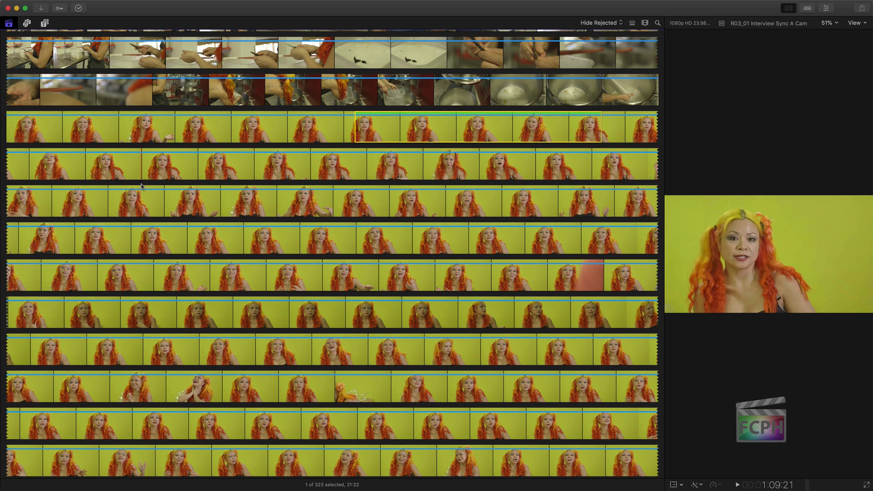
pyautogui.moveTo(205, 216); pyautogui.dragTo(439, 215)
pyautogui.press('f')
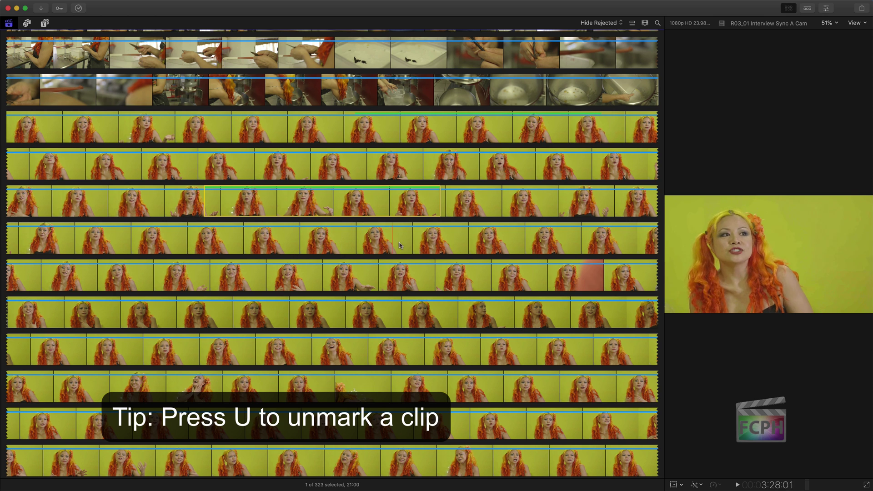
pyautogui.moveTo(205, 237); pyautogui.dragTo(430, 238)
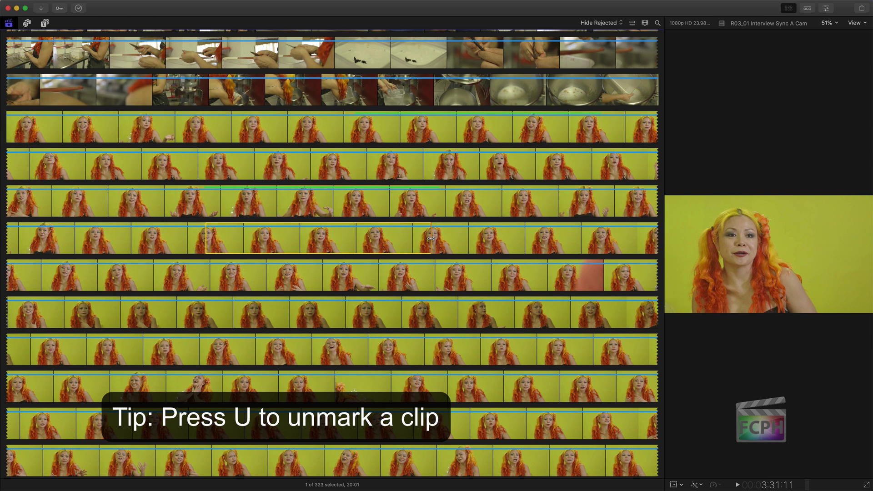
pyautogui.press('f')
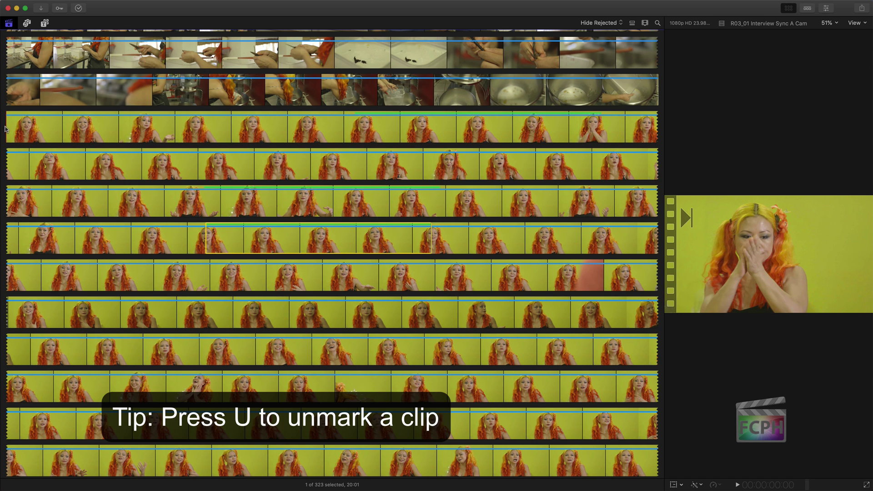
pyautogui.moveTo(15, 127); pyautogui.dragTo(248, 132)
pyautogui.press('f')
pyautogui.scroll(1, 247, 131)
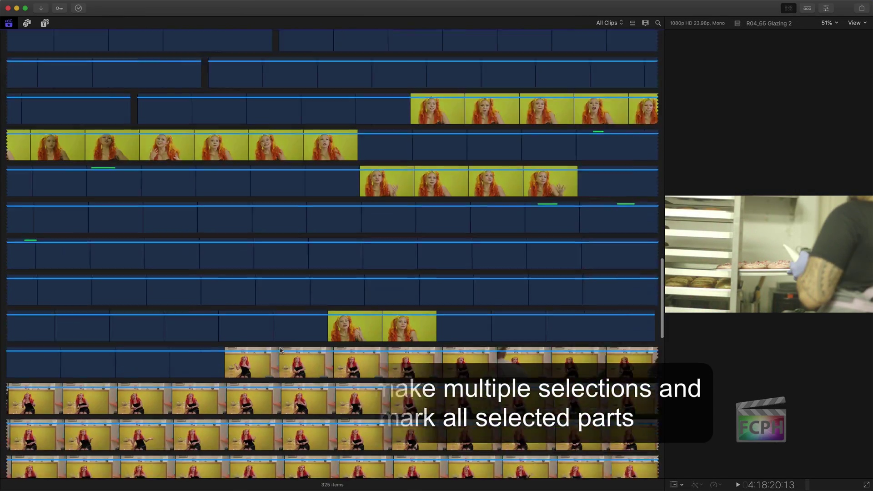
pyautogui.scroll(-5, 280, 350)
pyautogui.scroll(8, 280, 351)
pyautogui.scroll(-10, 280, 351)
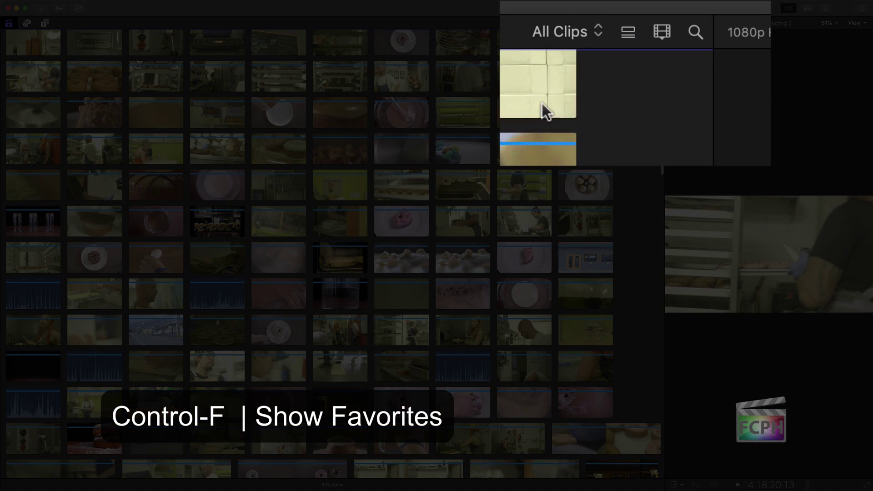
# Filter the browser to Favorites and restore the Default workspace layout.
pyautogui.click(594, 34)
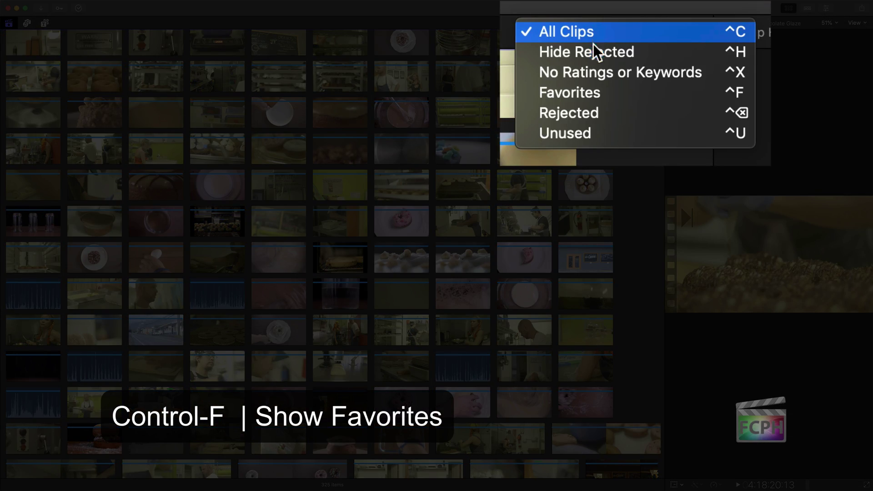
pyautogui.click(596, 92)
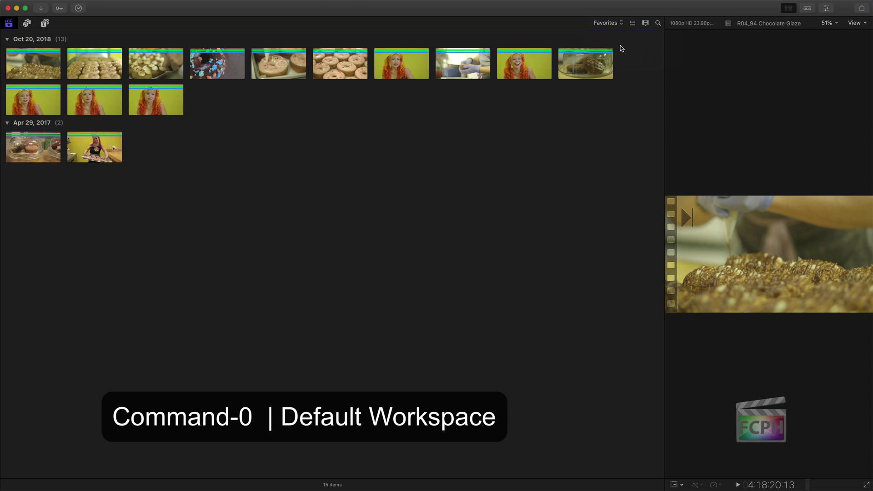
pyautogui.press('super+0')
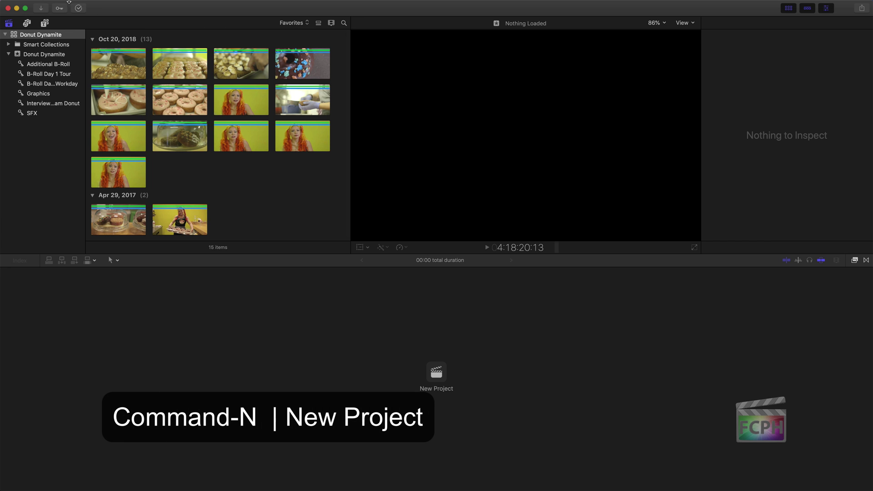
# Create the Donut Dynamite project in the Donut Dynamite event with automatic settings.
pyautogui.click(70, 4)
pyautogui.moveTo(76, 13)
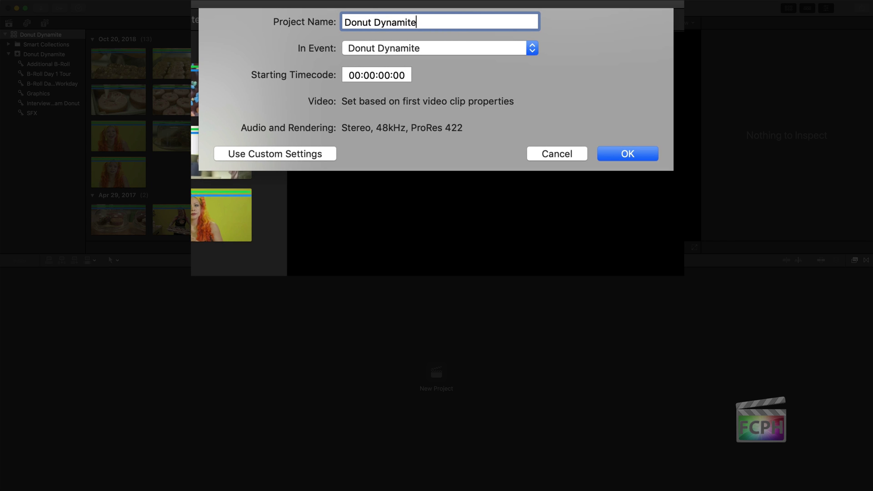
pyautogui.click(392, 52)
pyautogui.click(393, 51)
pyautogui.click(308, 154)
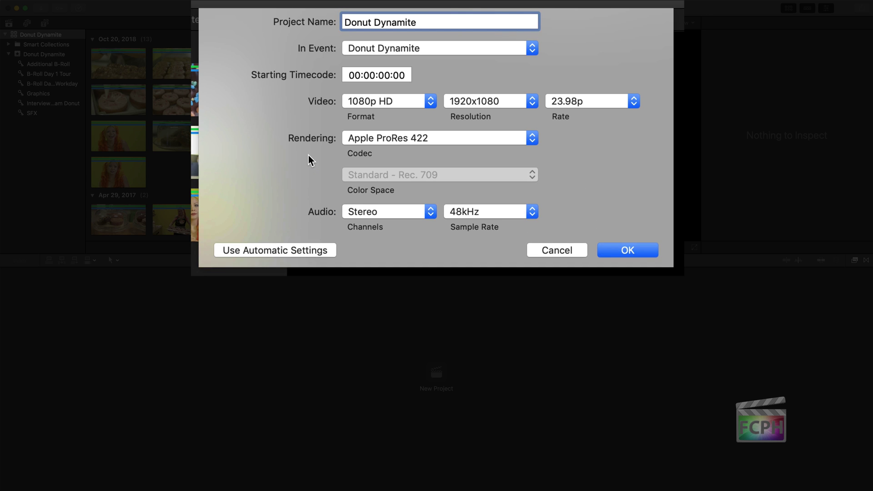
pyautogui.click(430, 104)
pyautogui.click(477, 100)
pyautogui.click(478, 100)
pyautogui.click(387, 154)
pyautogui.click(291, 251)
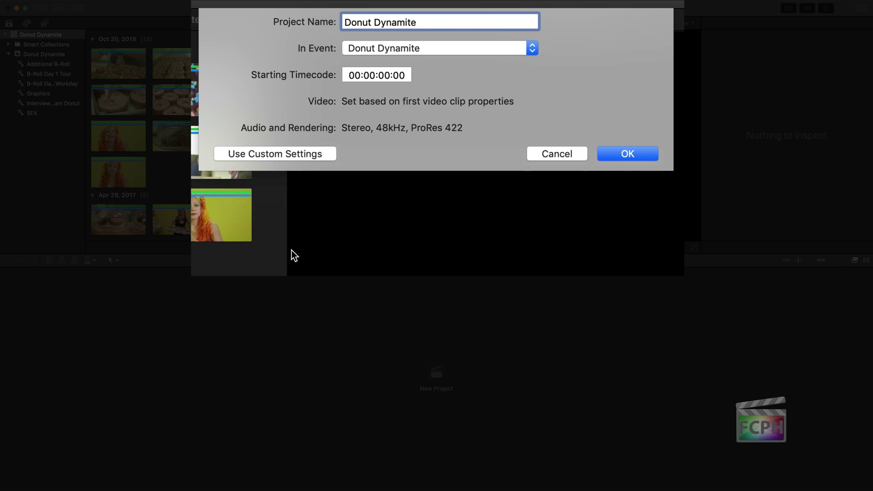
pyautogui.click(585, 154)
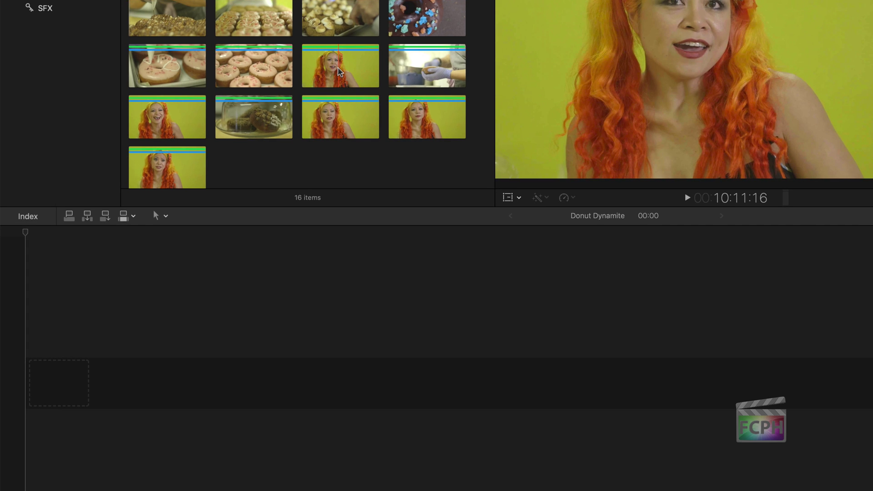
# Drag in the first two R03_01 interview clips, then append three more with E.
pyautogui.click(339, 71)
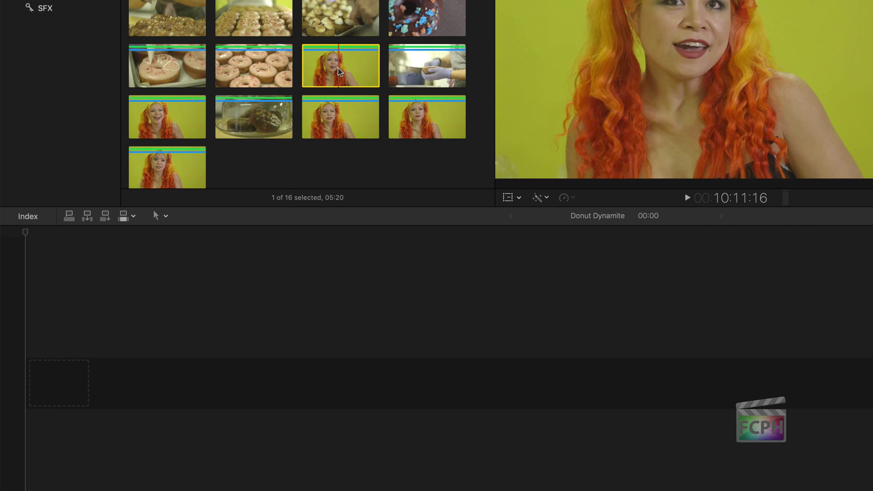
pyautogui.moveTo(339, 68); pyautogui.dragTo(71, 390)
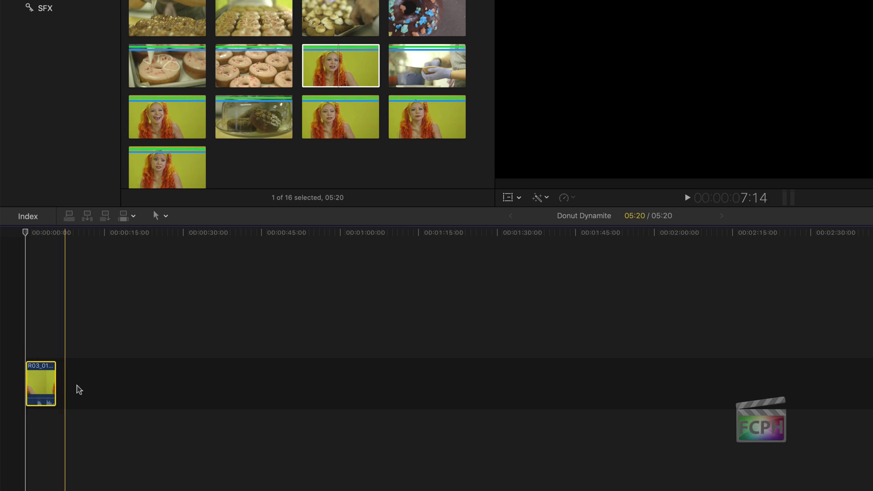
pyautogui.click(166, 121)
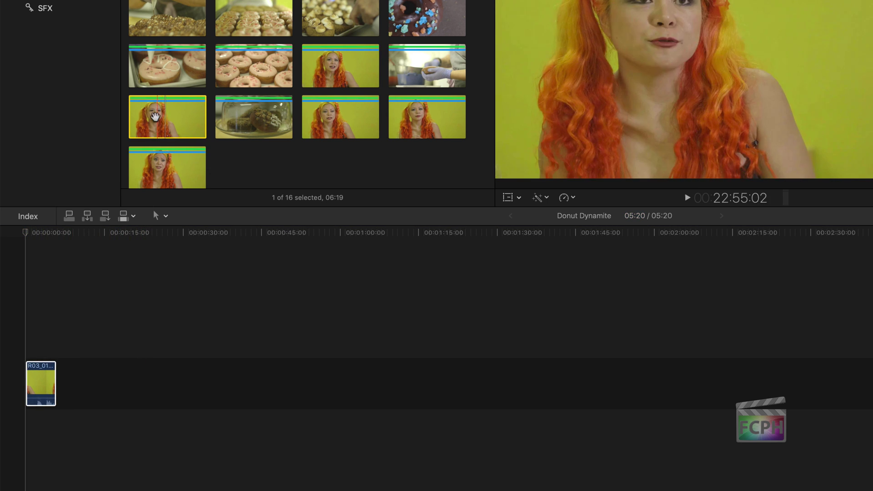
pyautogui.moveTo(153, 123); pyautogui.dragTo(295, 366)
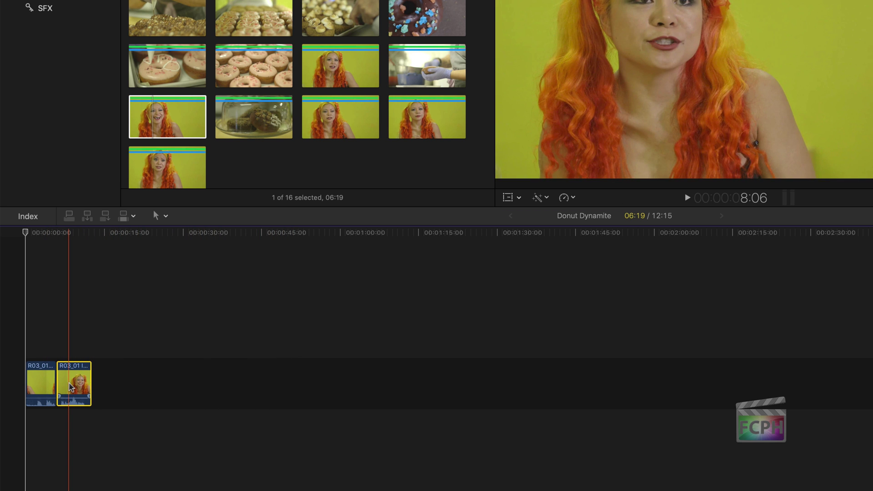
pyautogui.click(337, 126)
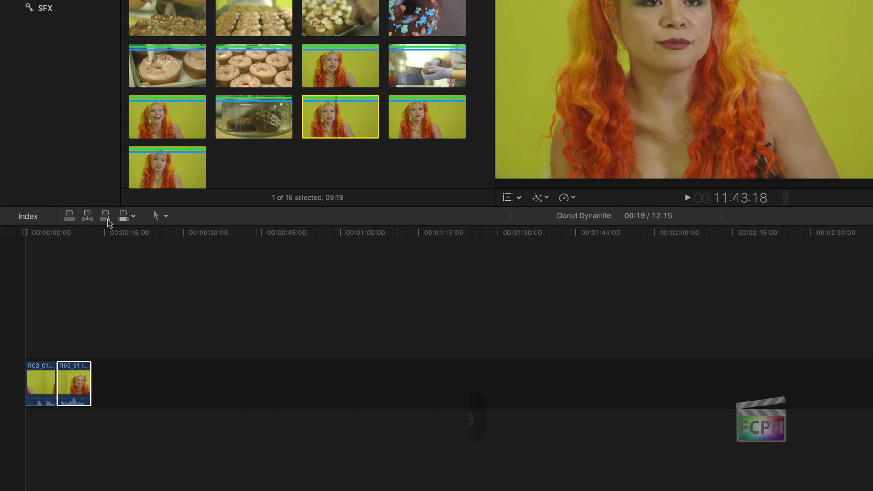
pyautogui.click(106, 217)
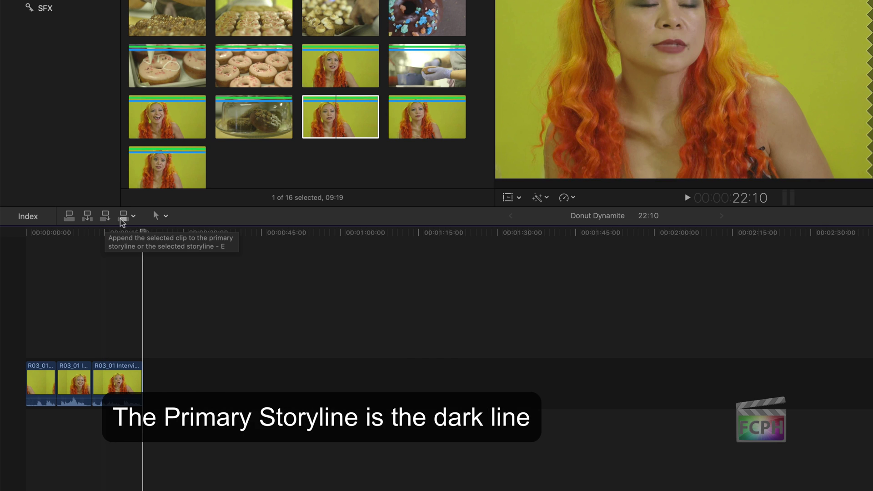
pyautogui.click(438, 116)
pyautogui.press('e')
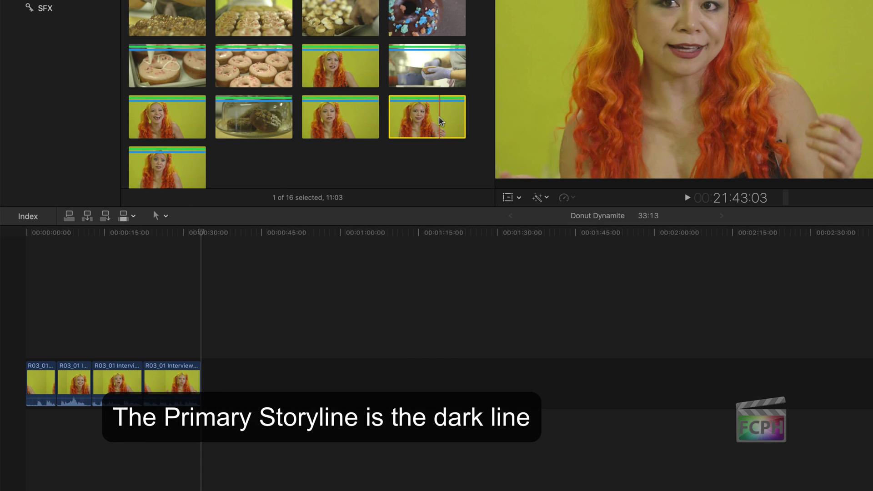
pyautogui.click(177, 174)
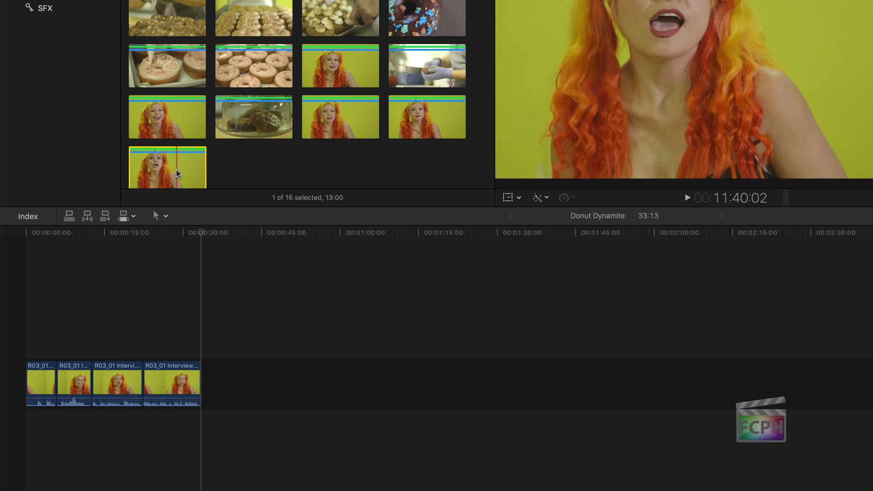
pyautogui.press('e')
pyautogui.scroll(-1, 178, 174)
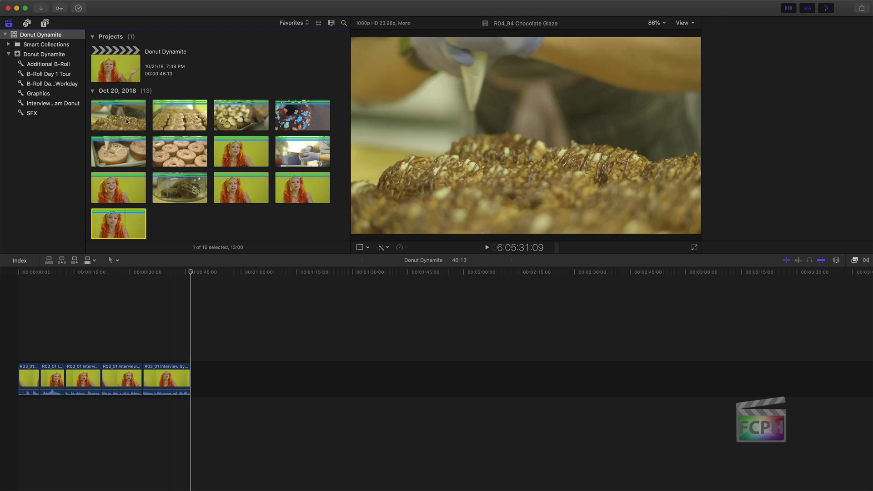
# Show the Inspector, connect R04_74 Finished Donuts above the first interview clip, and play back.
pyautogui.press('super+4')
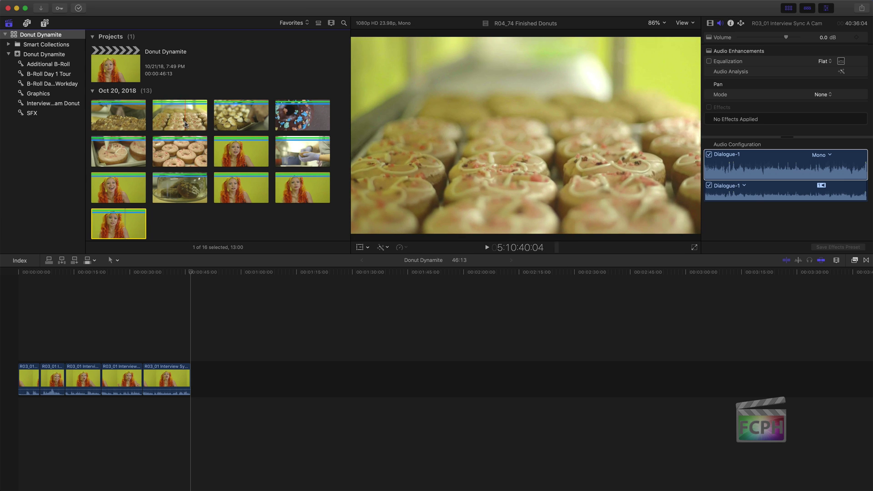
pyautogui.moveTo(164, 122); pyautogui.dragTo(35, 345)
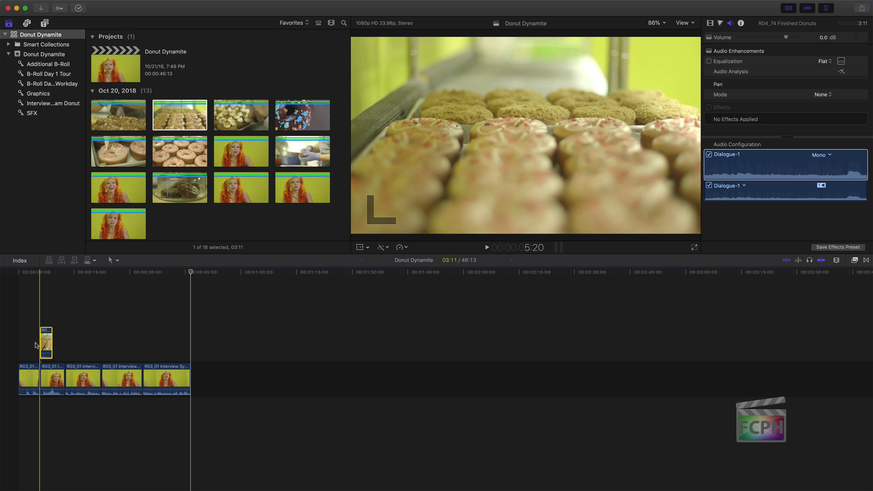
pyautogui.press('l')
pyautogui.press('l')
pyautogui.press('l')
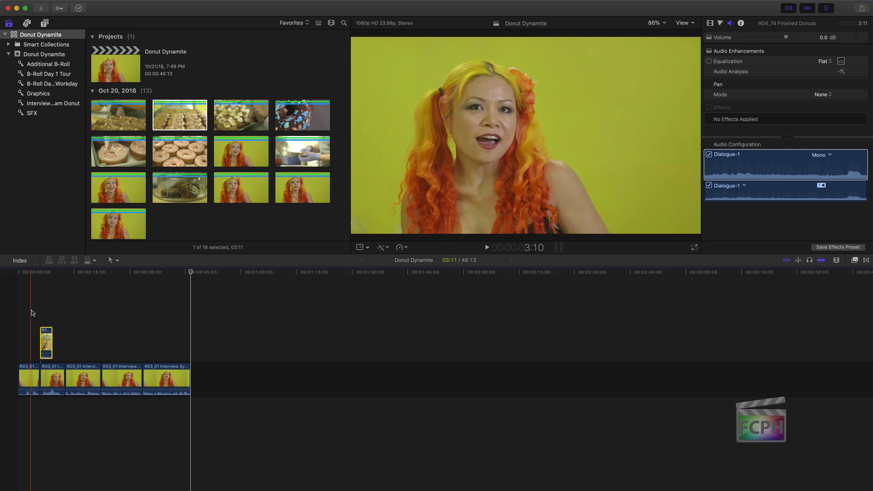
pyautogui.press('l')
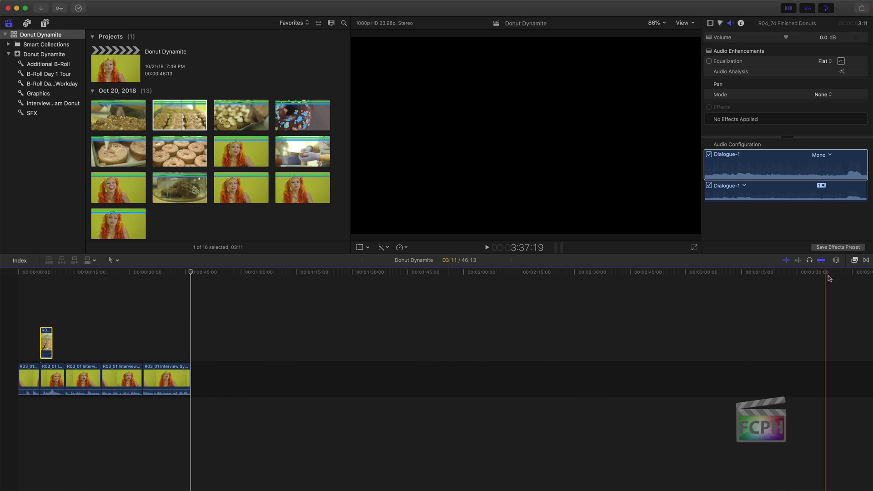
# Zoom the timeline in and switch clips to small filmstrips with large audio waveforms.
pyautogui.click(836, 261)
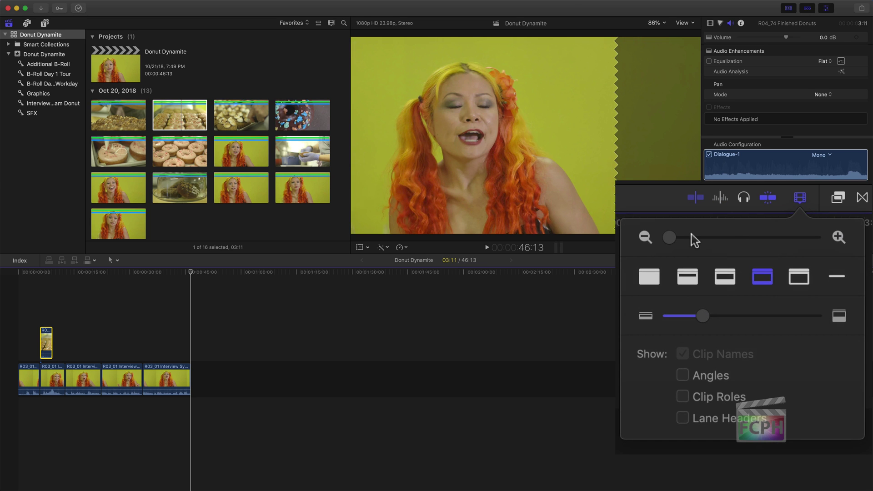
pyautogui.click(690, 237)
pyautogui.moveTo(703, 315); pyautogui.dragTo(760, 321)
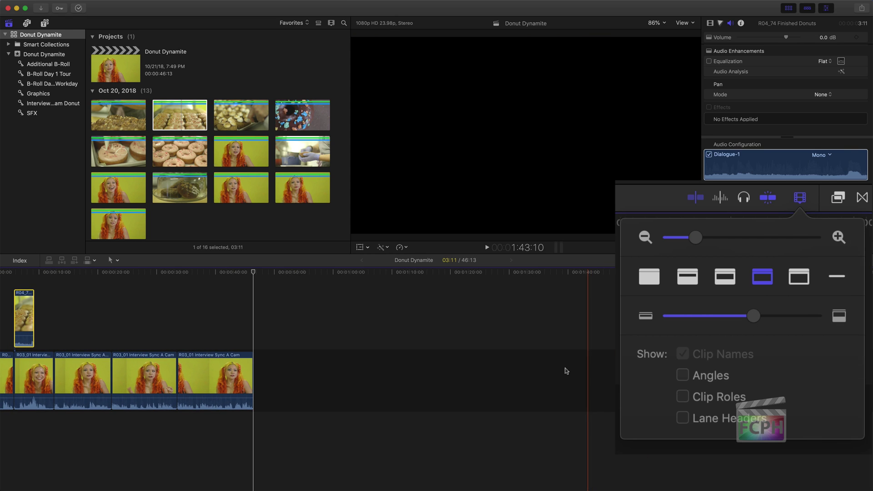
pyautogui.hscroll(-3, 566, 371)
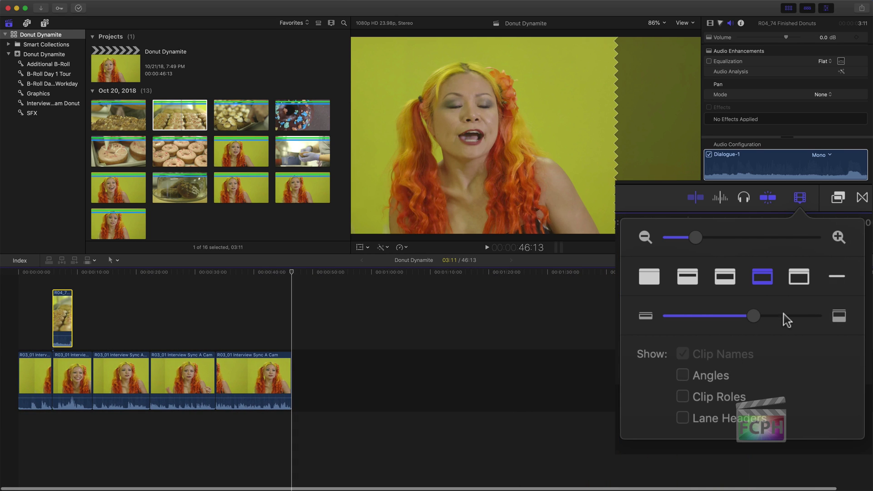
pyautogui.click(794, 285)
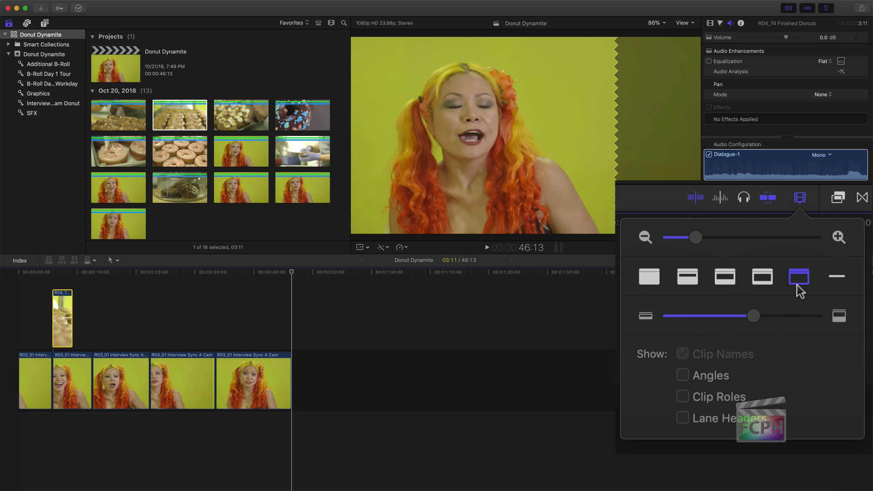
pyautogui.click(730, 279)
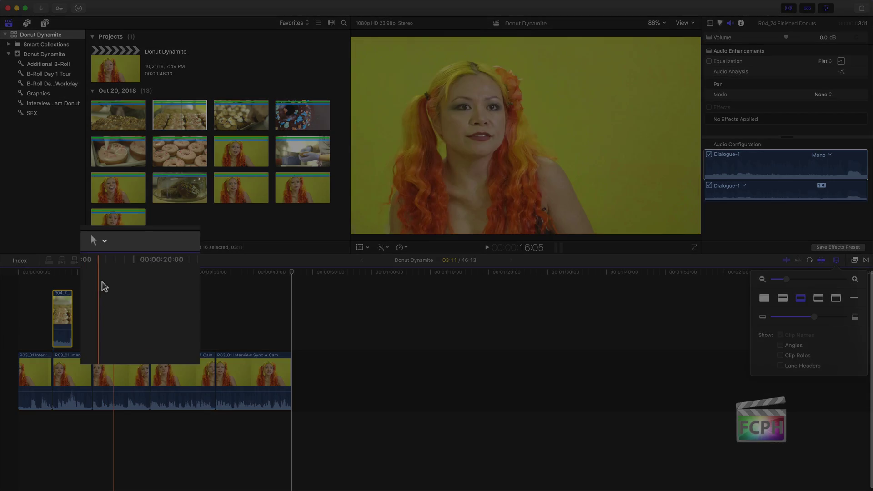
# Blade the first and second interview clips at the chosen cut points.
pyautogui.click(92, 227)
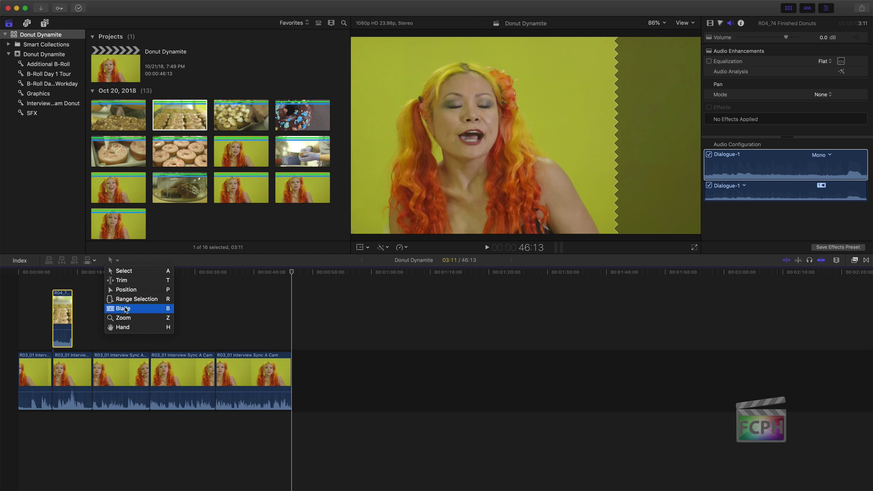
pyautogui.click(122, 309)
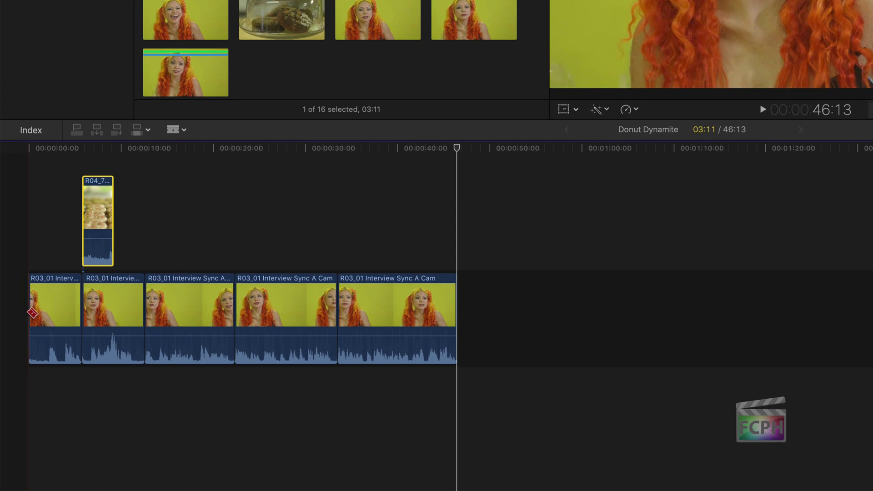
pyautogui.click(46, 313)
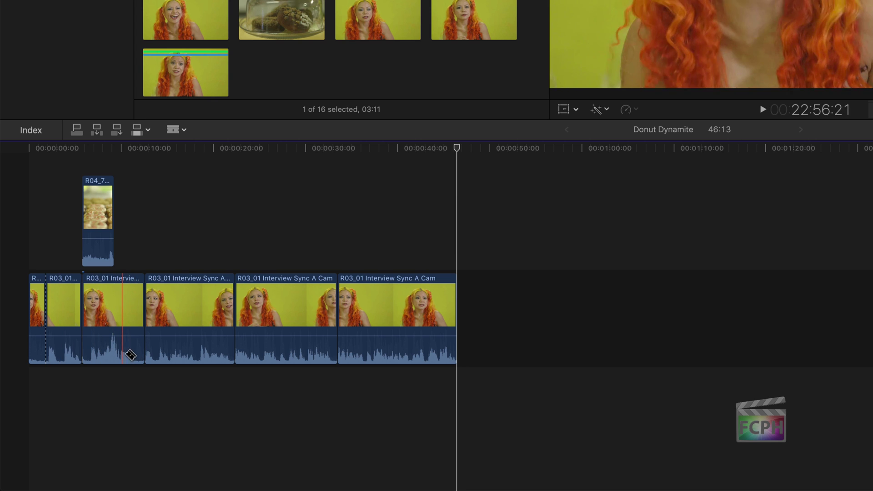
pyautogui.click(134, 316)
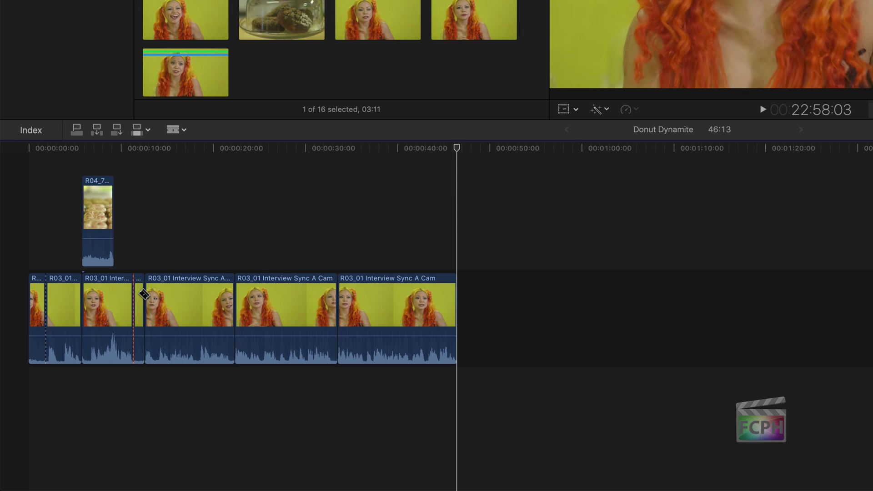
# Delete the short piece between the cuts and the tiny first clip, closing the gaps.
pyautogui.press('a')
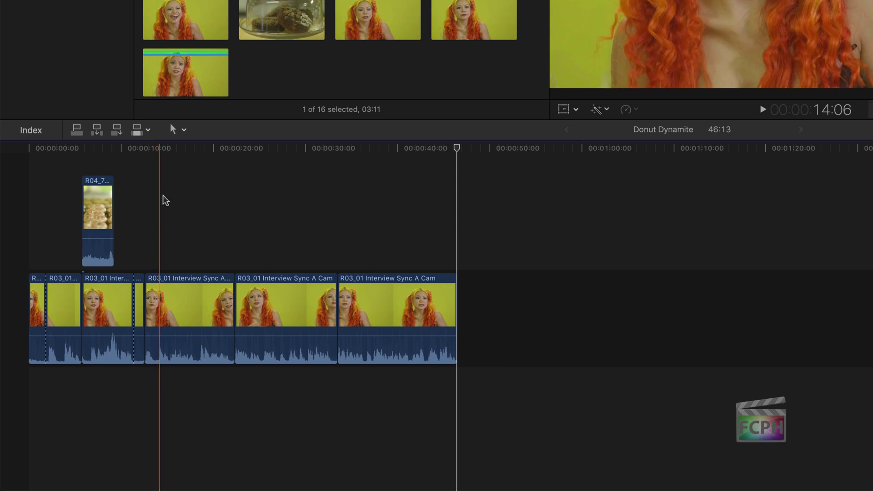
pyautogui.click(139, 316)
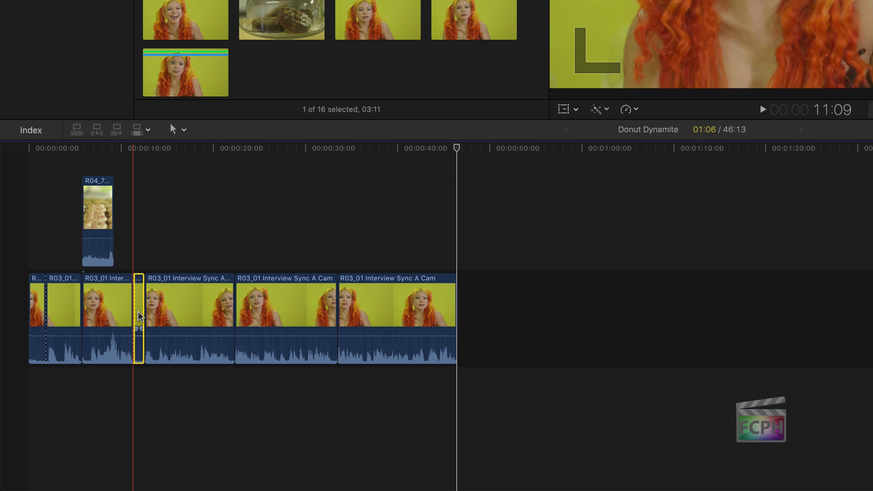
pyautogui.press('Delete')
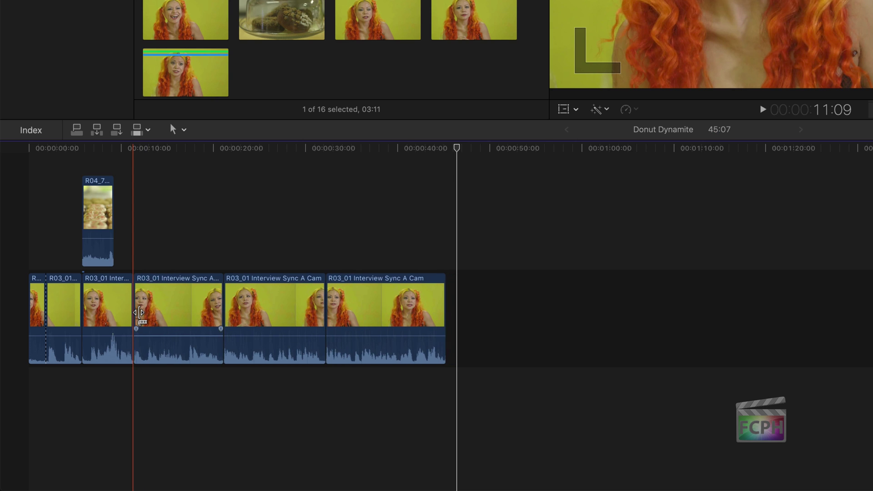
pyautogui.click(37, 312)
pyautogui.press('Delete')
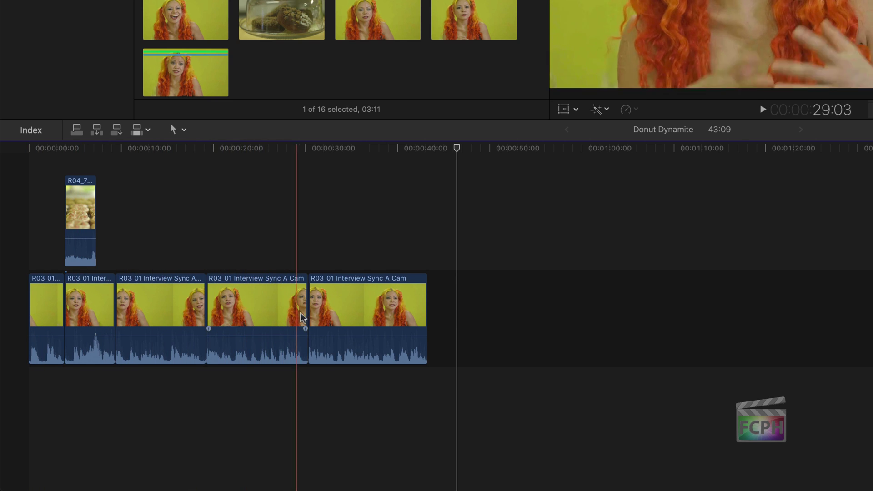
# Trim the start edge of the third interview clip and play back to review.
pyautogui.press('space')
pyautogui.press('space')
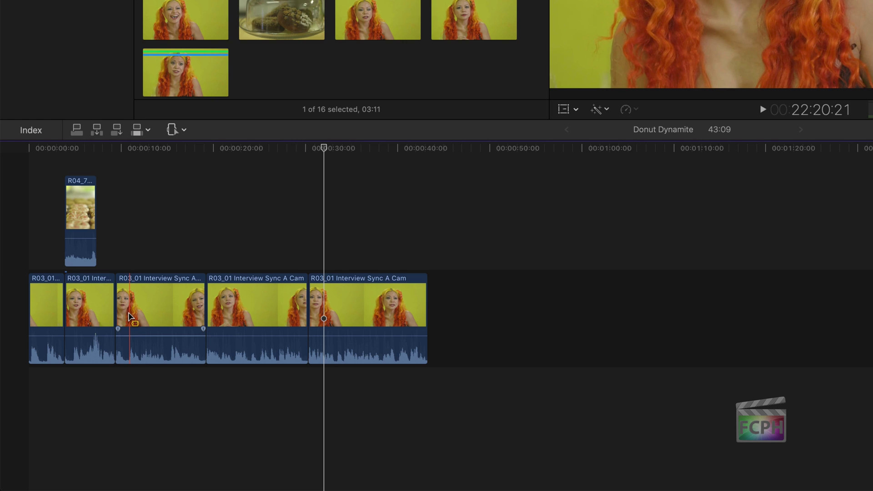
pyautogui.moveTo(131, 316); pyautogui.dragTo(116, 312)
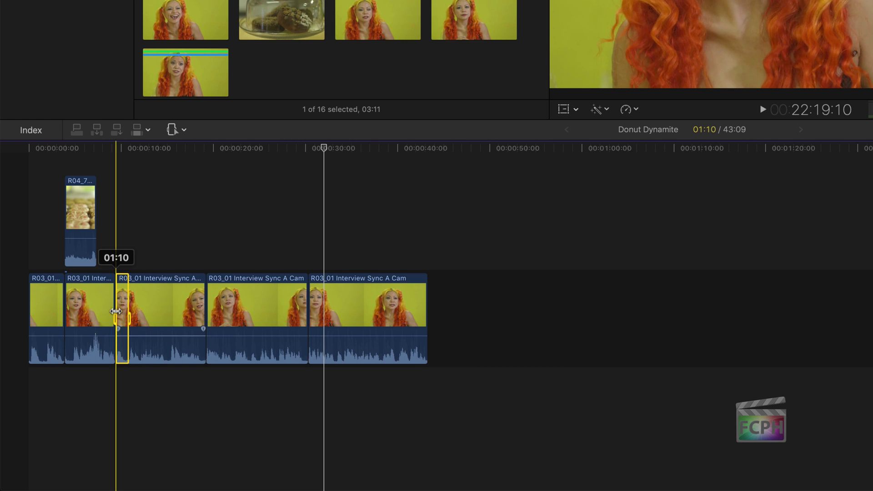
pyautogui.press('l')
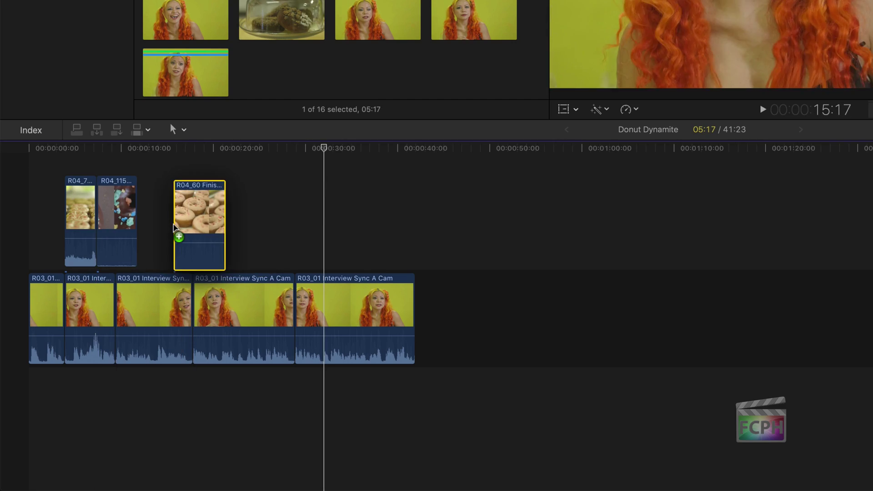
# Connect the finished-donuts clip above the interview and show the Titles and Generators browser.
pyautogui.moveTo(174, 226); pyautogui.dragTo(174, 227)
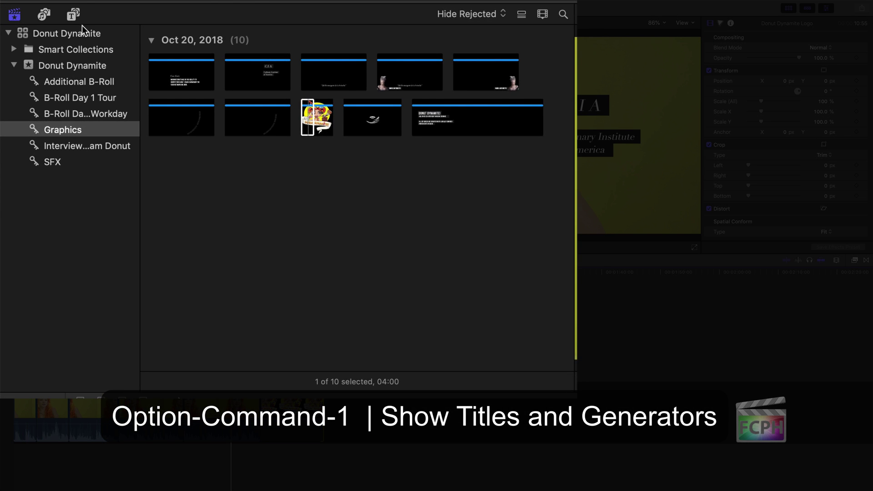
pyautogui.click(72, 14)
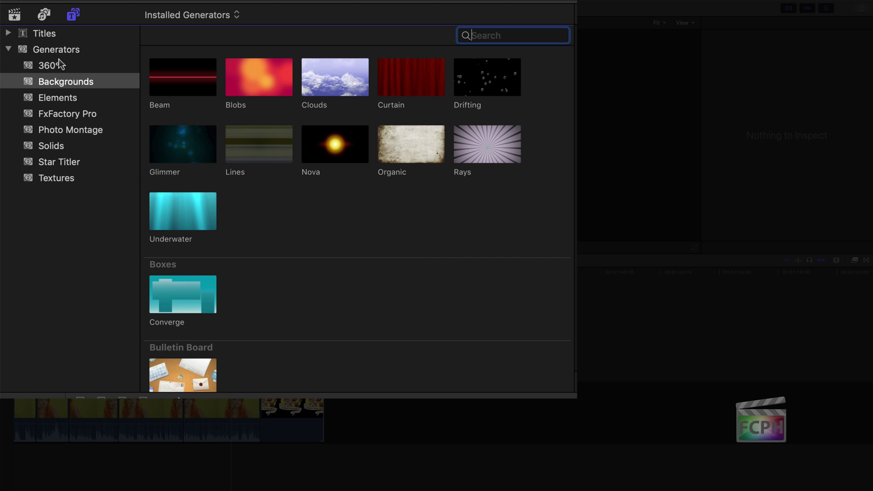
# Place the Blobs background generator at the timeline start and shorten its end edge.
pyautogui.click(59, 98)
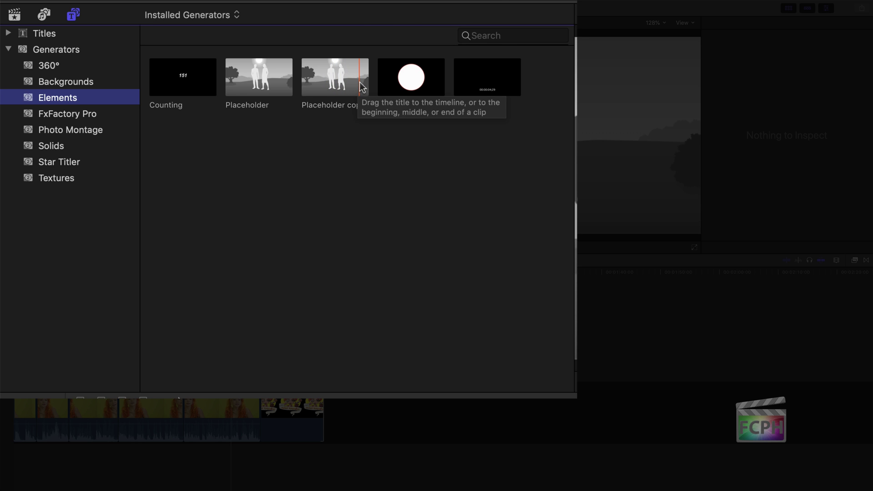
pyautogui.click(80, 85)
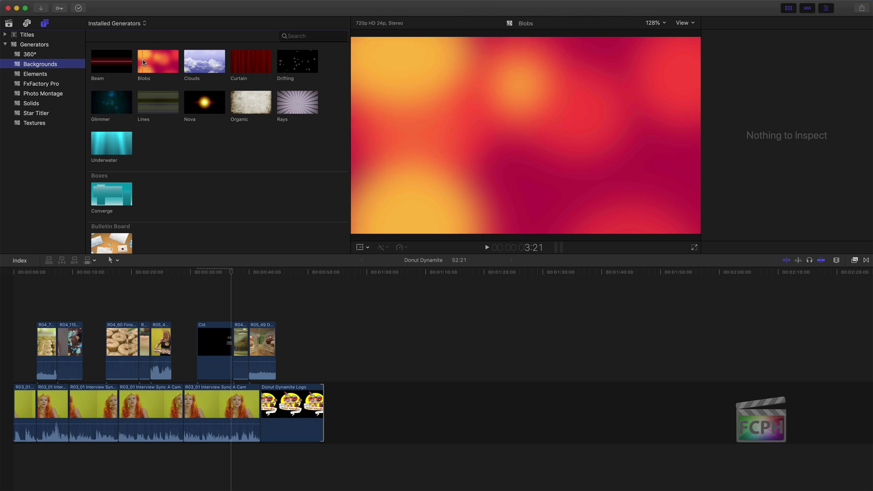
pyautogui.moveTo(142, 62); pyautogui.dragTo(20, 390)
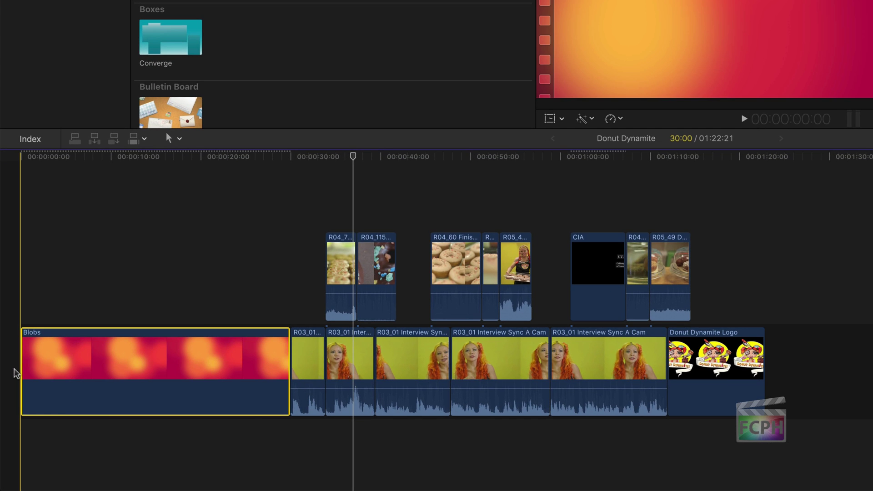
pyautogui.moveTo(288, 362); pyautogui.dragTo(76, 345)
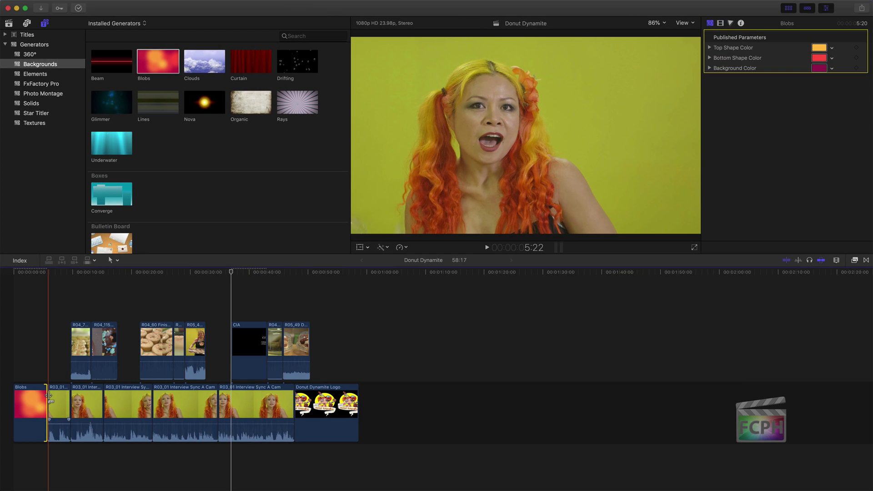
# Place a Basic Title above the start of the Blobs clip and trim it to 05:20.
pyautogui.click(41, 35)
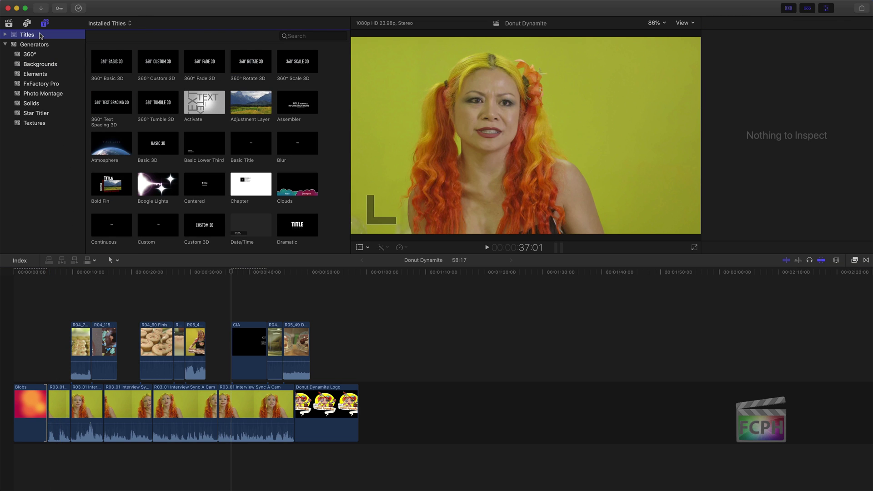
pyautogui.click(245, 149)
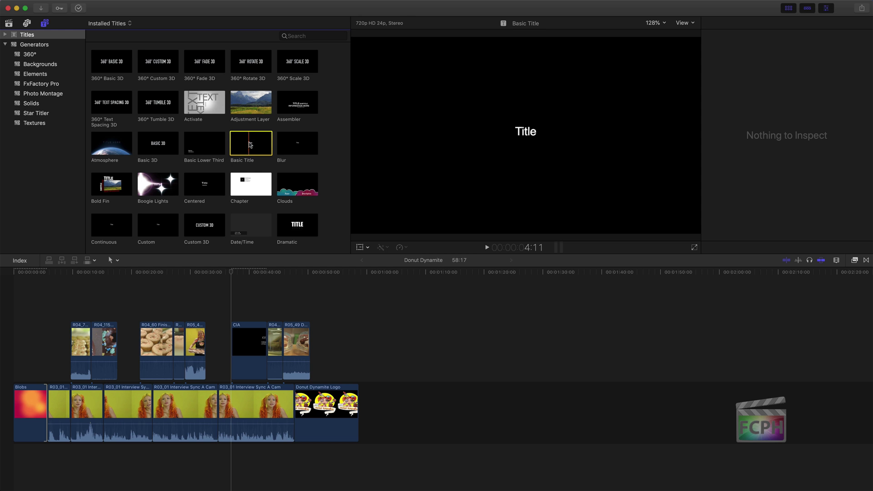
pyautogui.moveTo(249, 146); pyautogui.dragTo(8, 374)
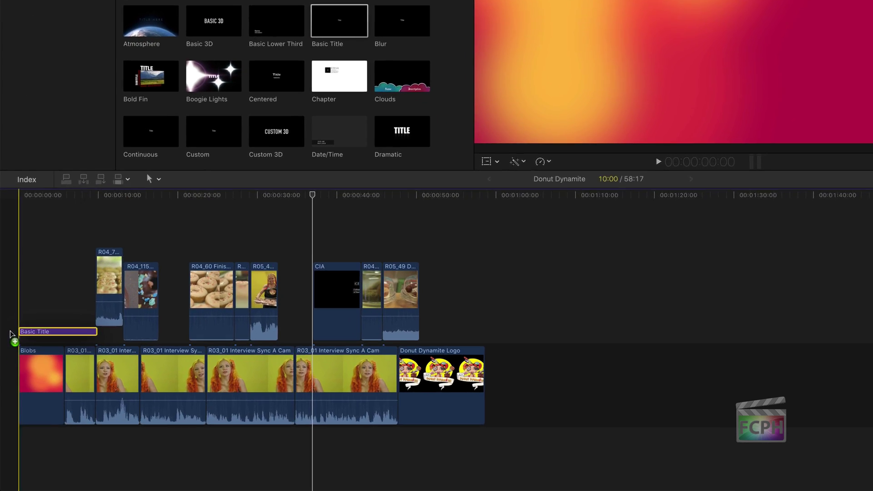
pyautogui.click(85, 332)
pyautogui.moveTo(97, 315); pyautogui.dragTo(74, 316)
pyautogui.click(50, 316)
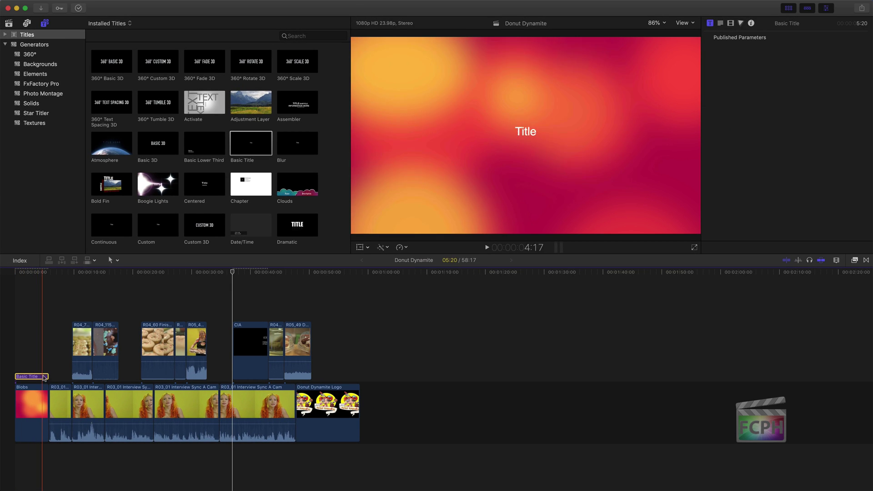
# Retype the title as 'Donut Dynamite' in ITF Devanagari, size 137, left-aligned, all caps.
pyautogui.click(720, 23)
pyautogui.doubleClick(722, 65)
pyautogui.write('Donut')
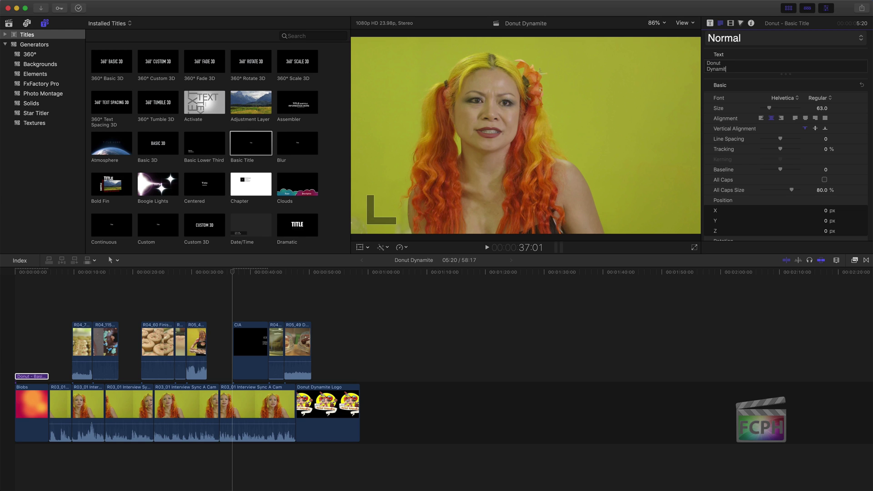
pyautogui.write(' Dynamite')
pyautogui.press('super+a')
pyautogui.click(781, 98)
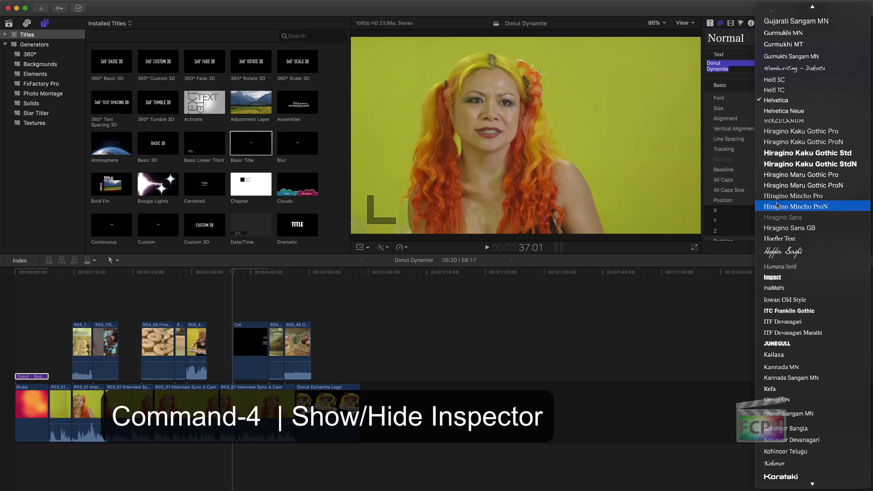
pyautogui.click(780, 322)
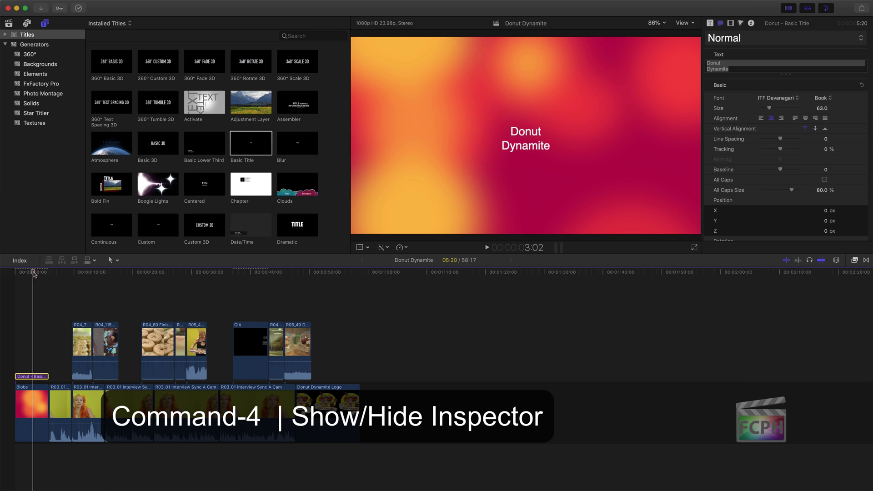
pyautogui.moveTo(769, 108); pyautogui.dragTo(779, 108)
pyautogui.click(761, 118)
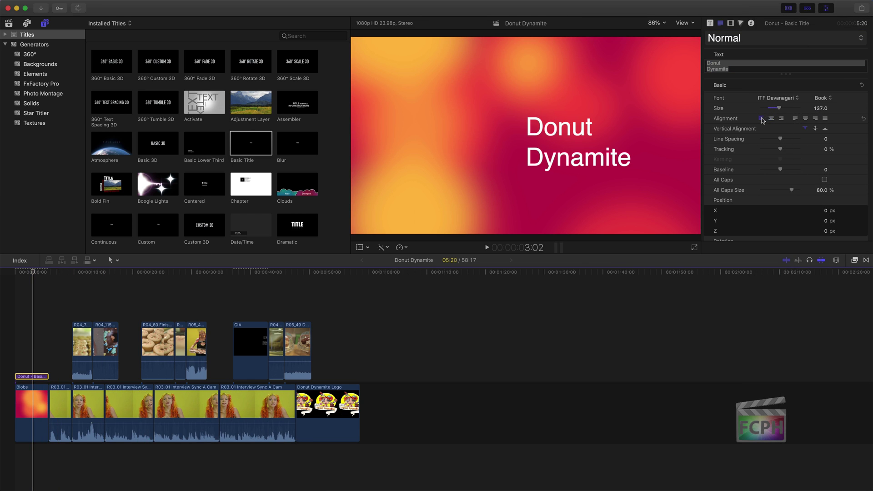
pyautogui.click(824, 179)
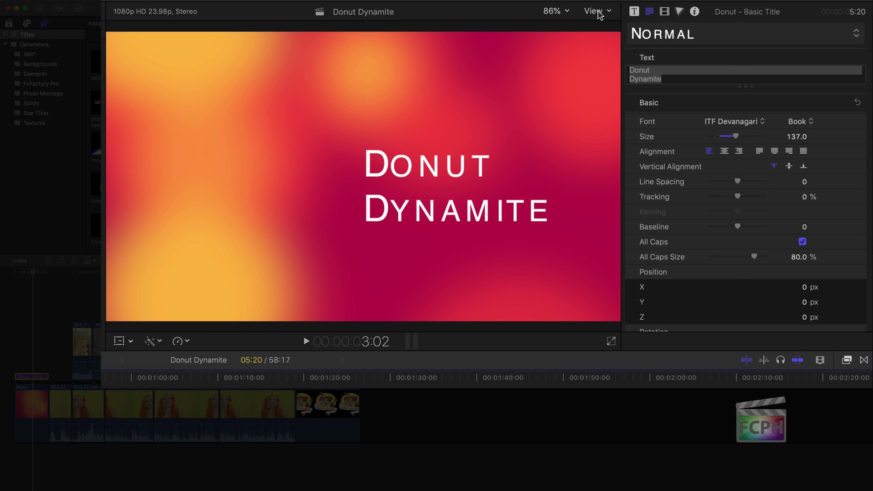
# Show the title/action safe zones and move the title to the lower left of the frame.
pyautogui.click(593, 12)
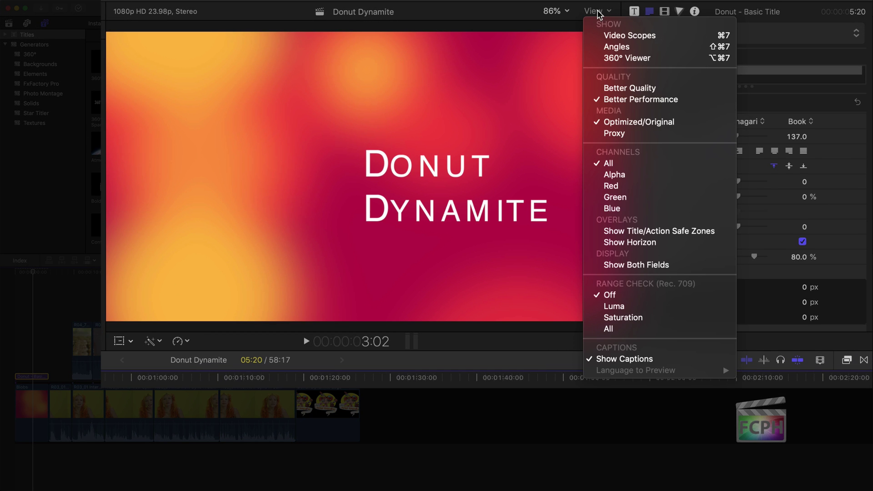
pyautogui.click(608, 231)
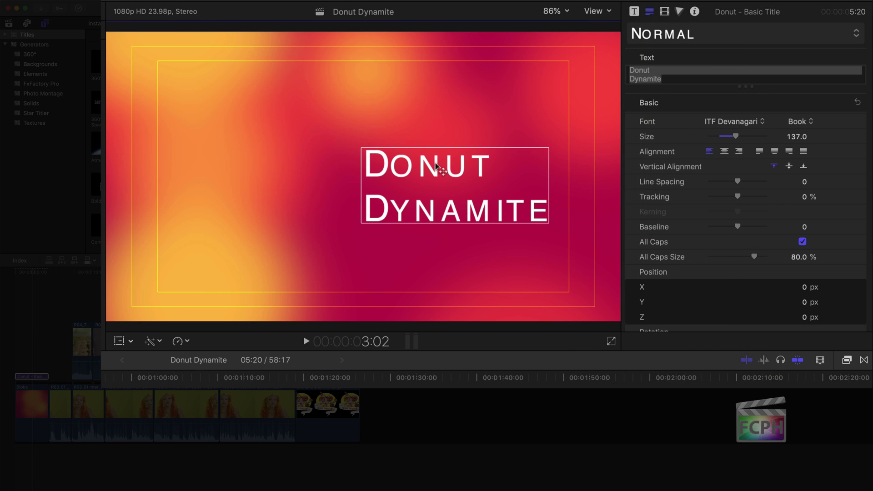
pyautogui.moveTo(431, 162); pyautogui.dragTo(237, 231)
# Set the whole title's ITF Devanagari font weight to Demi.
pyautogui.click(798, 122)
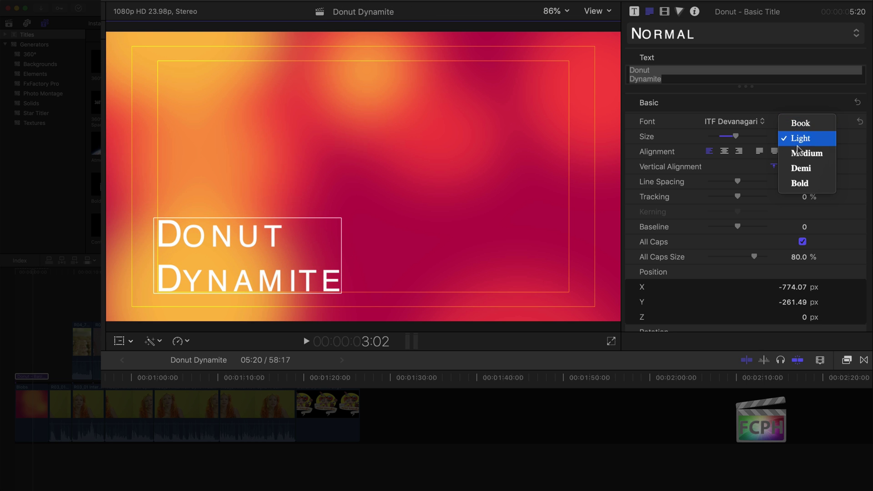
pyautogui.click(803, 183)
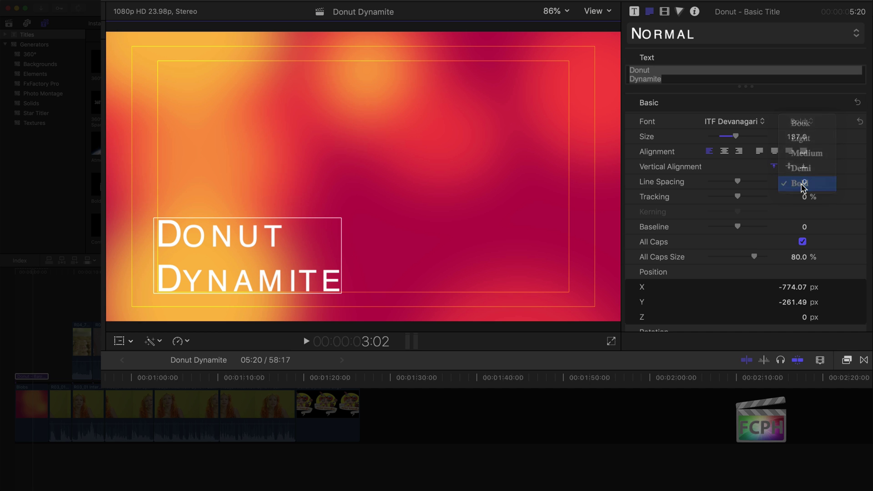
pyautogui.doubleClick(671, 77)
pyautogui.press('super+a')
pyautogui.click(801, 121)
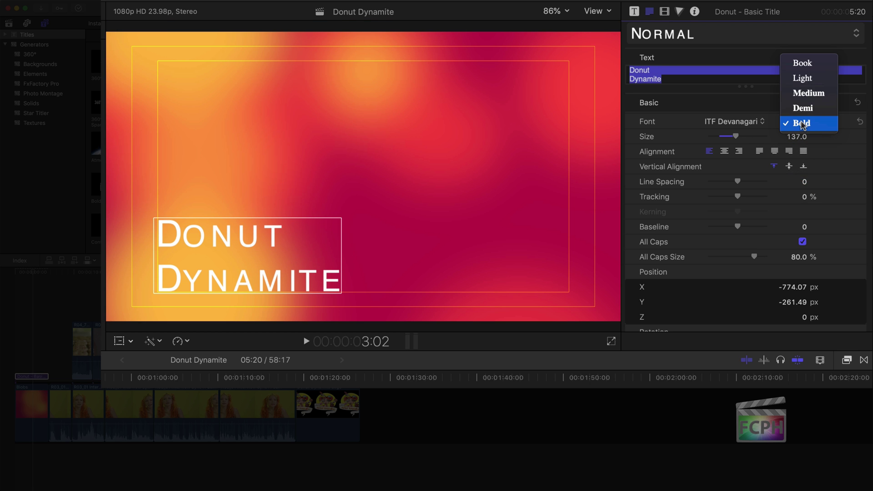
pyautogui.click(802, 108)
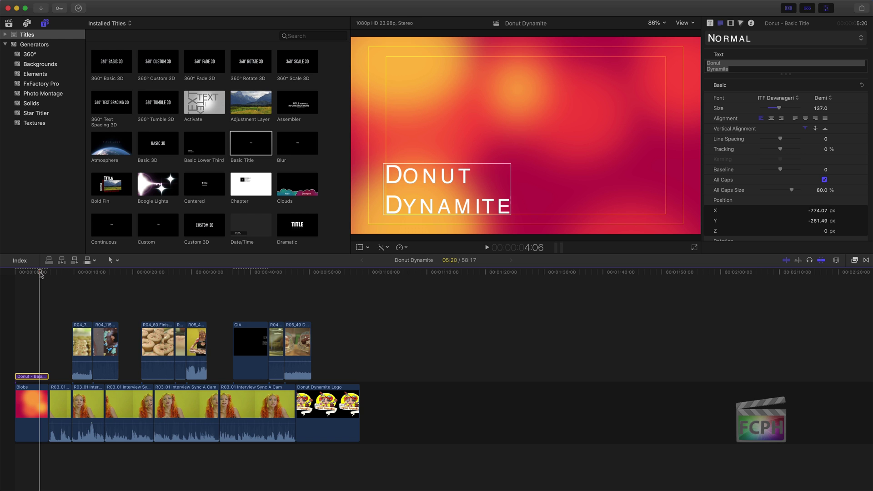
# Review the title opening, then add a Cross Dissolve between Blobs and the interview.
pyautogui.press('space')
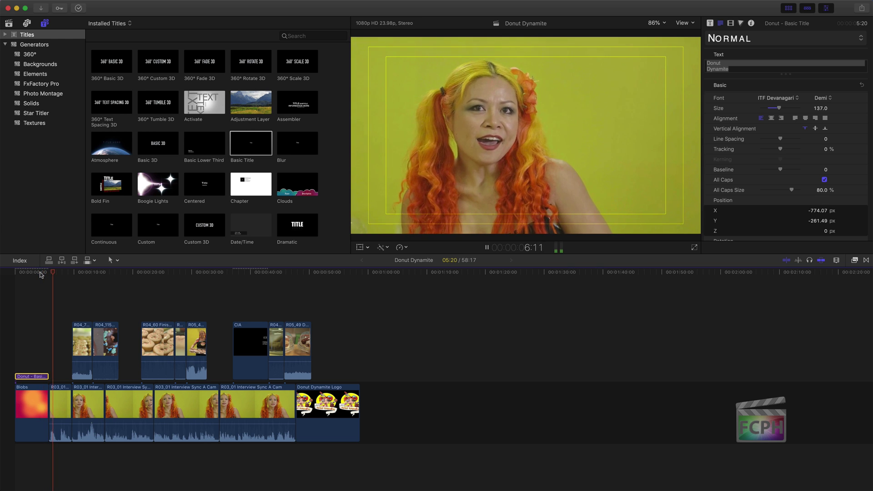
pyautogui.press('space')
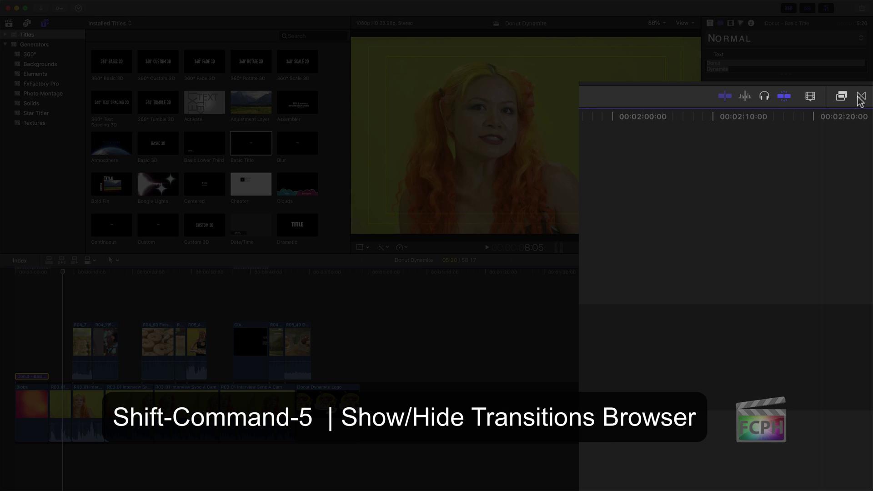
pyautogui.click(859, 98)
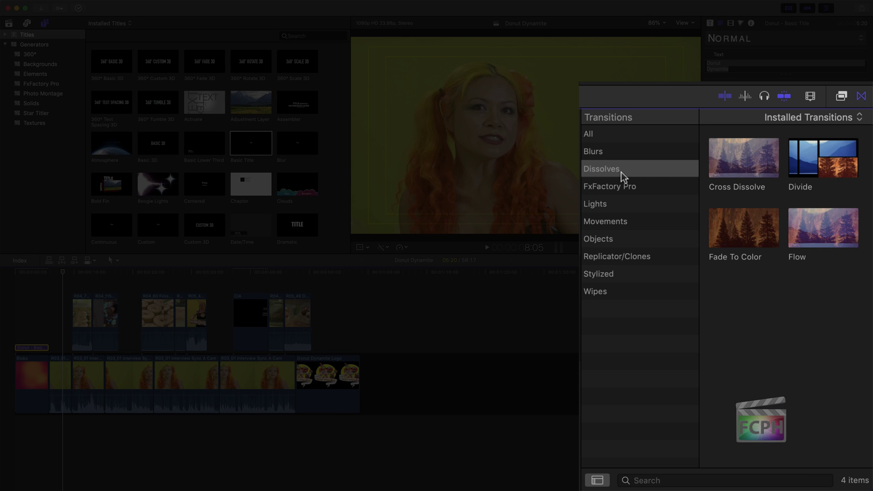
pyautogui.click(623, 175)
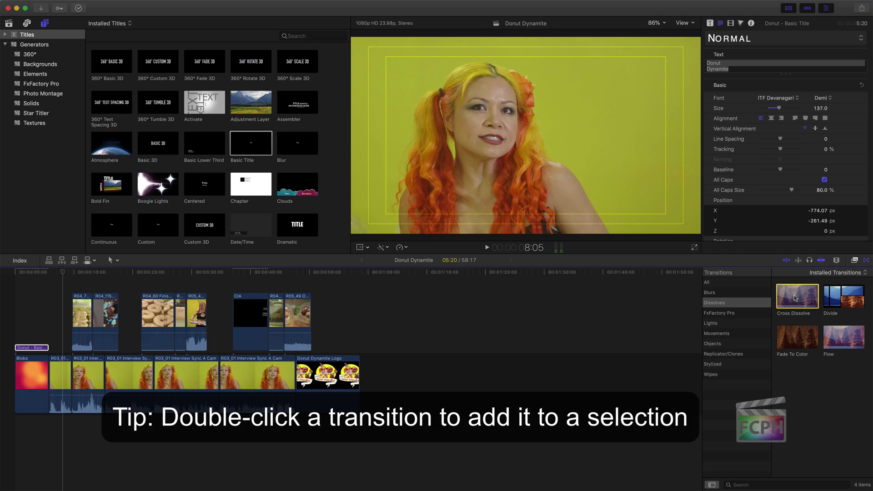
pyautogui.moveTo(793, 298); pyautogui.dragTo(49, 386)
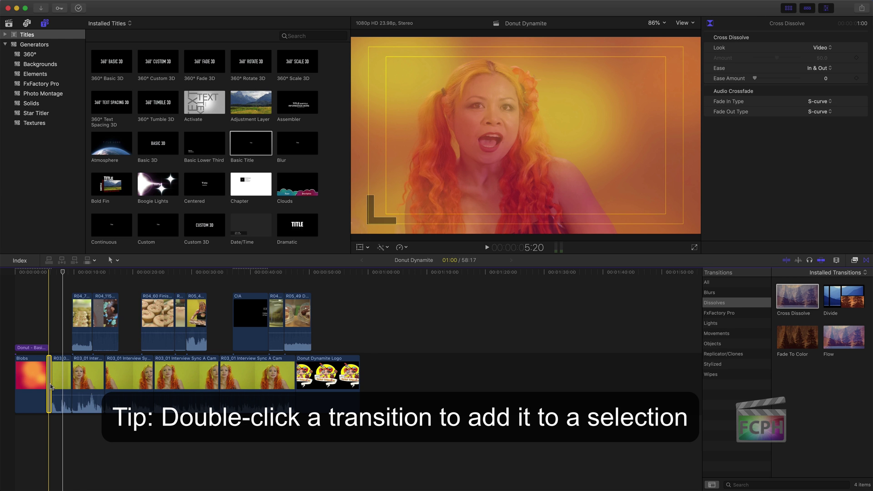
# Shorten the Cross Dissolve, reposition it over the cut, and play it back.
pyautogui.press('super+equal')
pyautogui.press('super+equal')
pyautogui.press('super+equal')
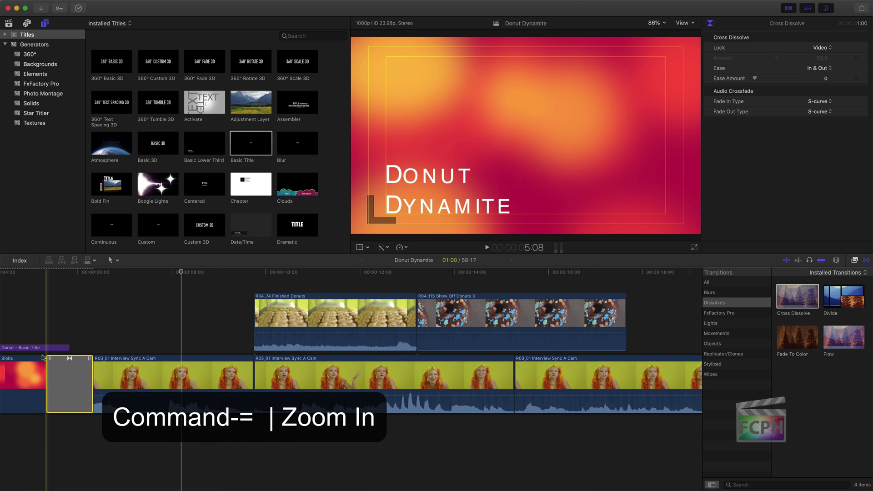
pyautogui.hscroll(-6, 42, 358)
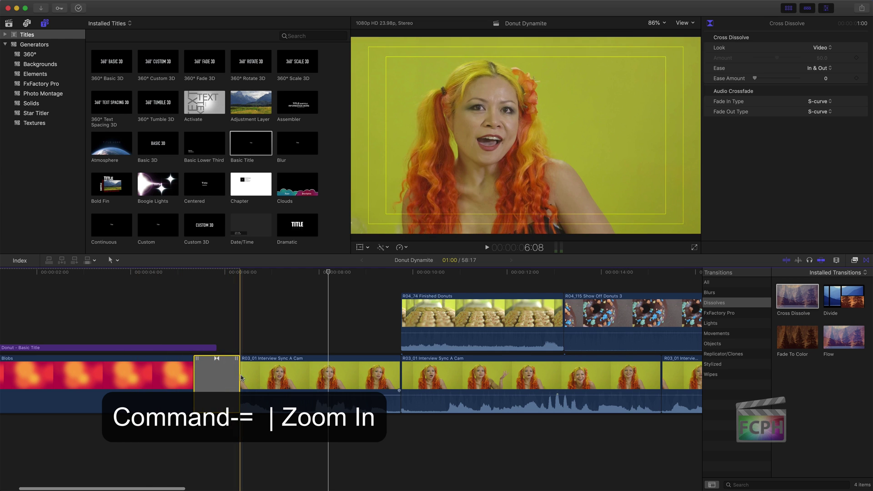
pyautogui.moveTo(238, 365); pyautogui.dragTo(228, 341)
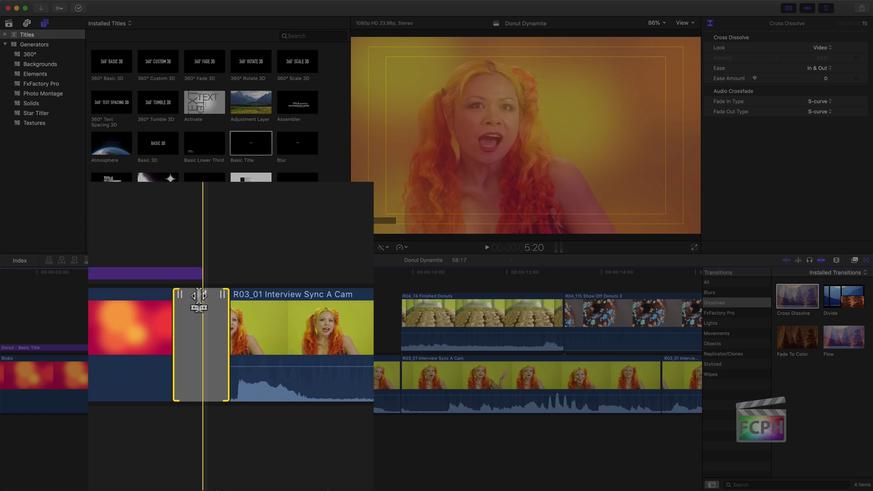
pyautogui.moveTo(199, 301); pyautogui.dragTo(215, 366)
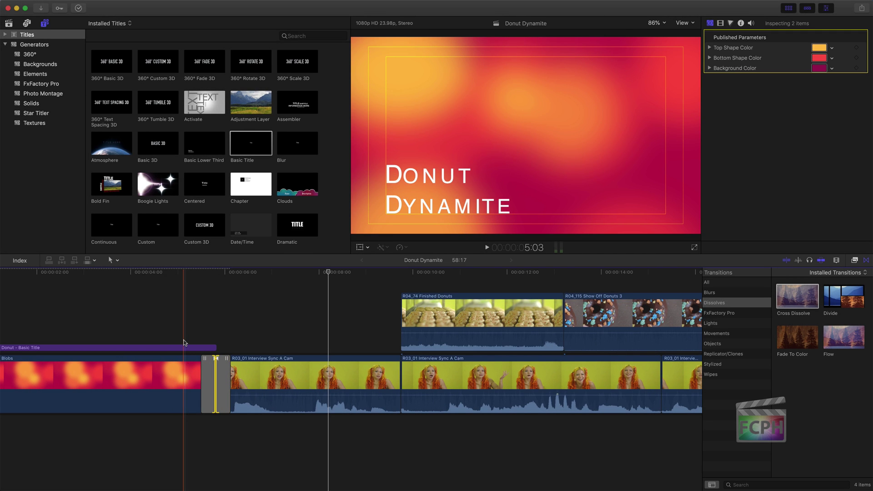
pyautogui.press('space')
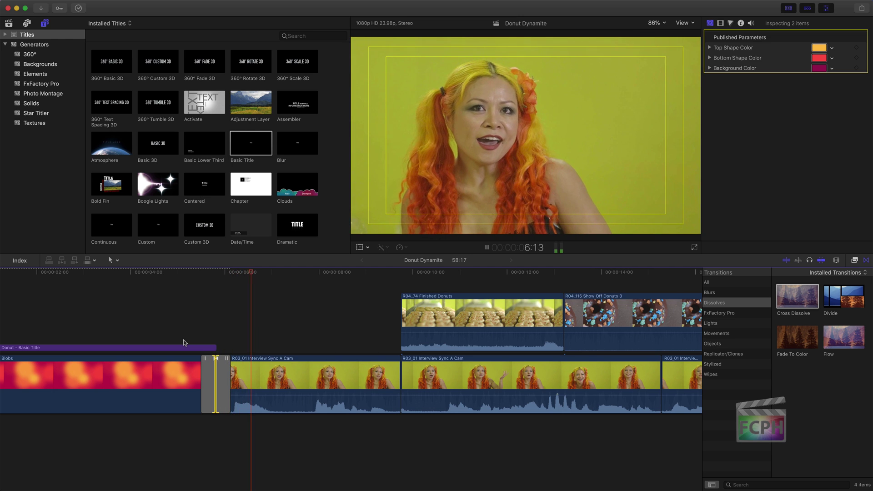
pyautogui.press('space')
# Add a Flow transition at the interview jump cut near 34 seconds and play it.
pyautogui.hscroll(15, 285, 366)
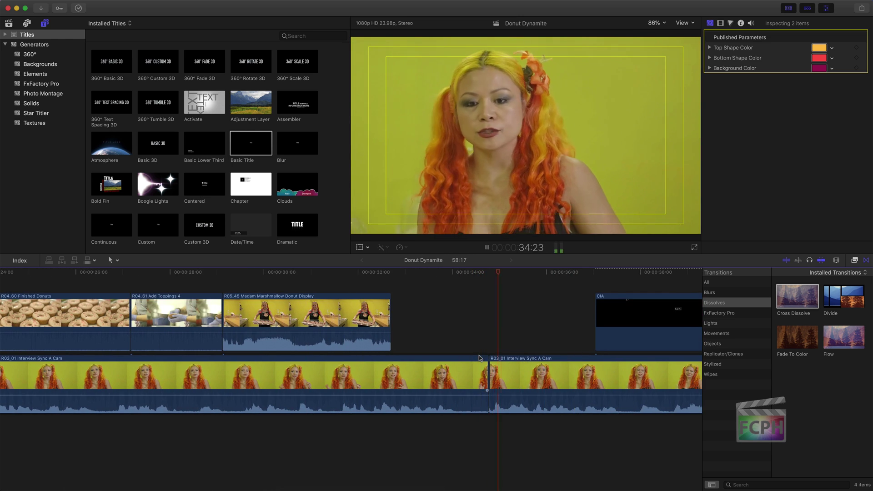
pyautogui.click(517, 327)
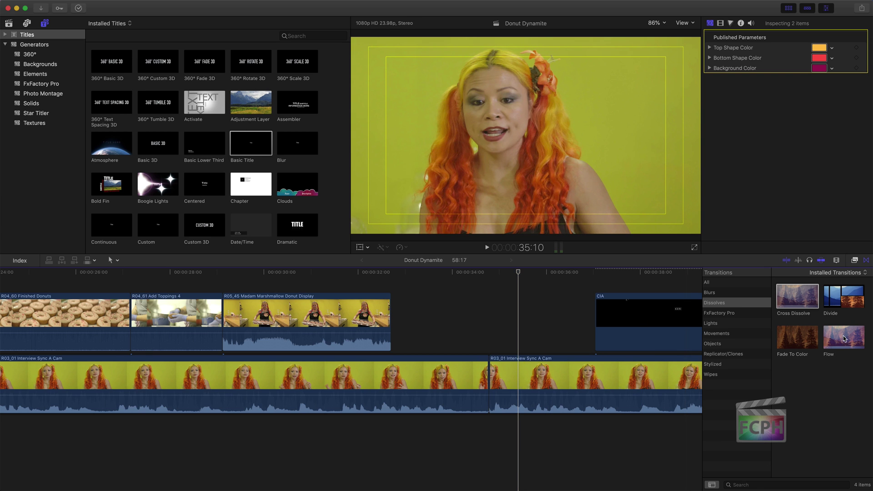
pyautogui.moveTo(824, 340); pyautogui.dragTo(489, 373)
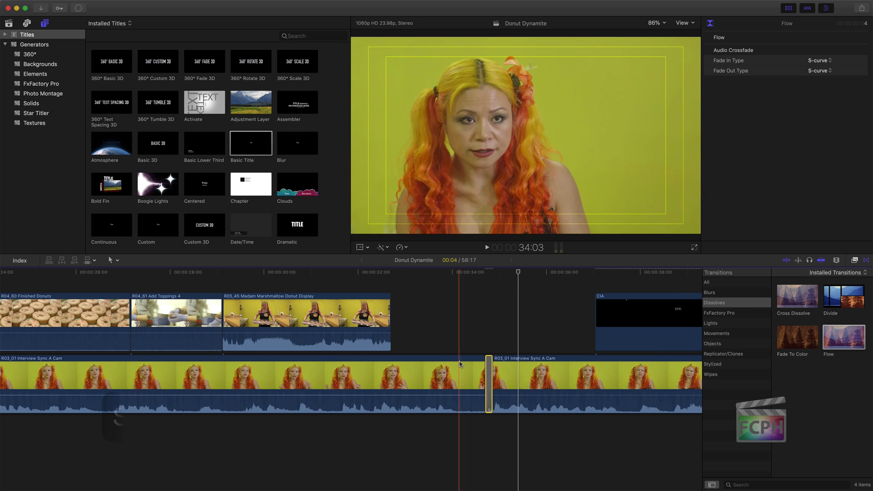
pyautogui.press('space')
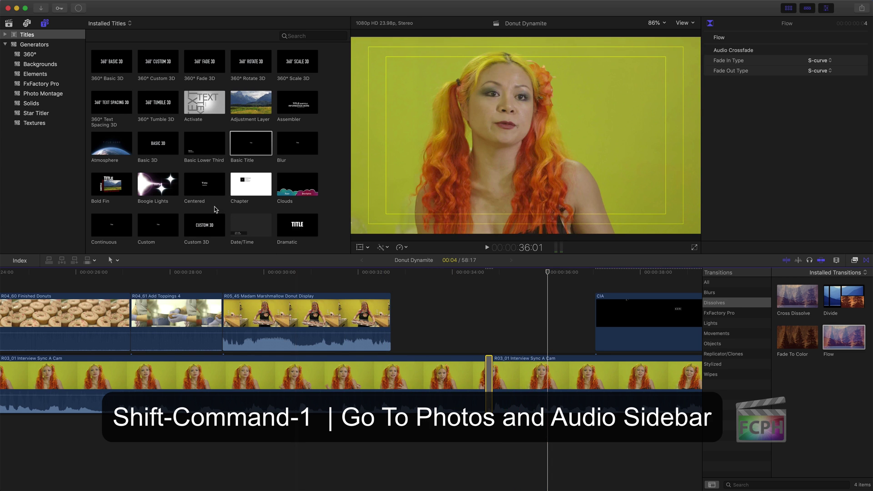
# Add the iTunes Music song as connected audio beneath the whole storyline.
pyautogui.click(26, 24)
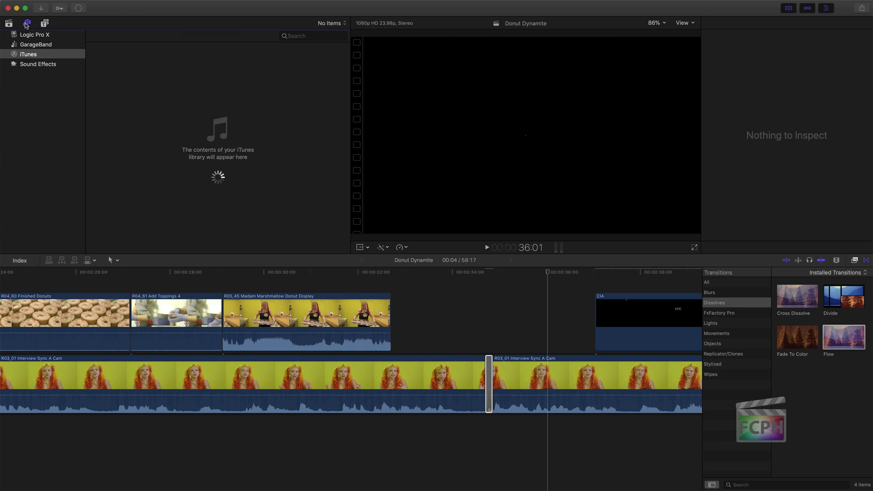
pyautogui.click(40, 55)
pyautogui.click(166, 467)
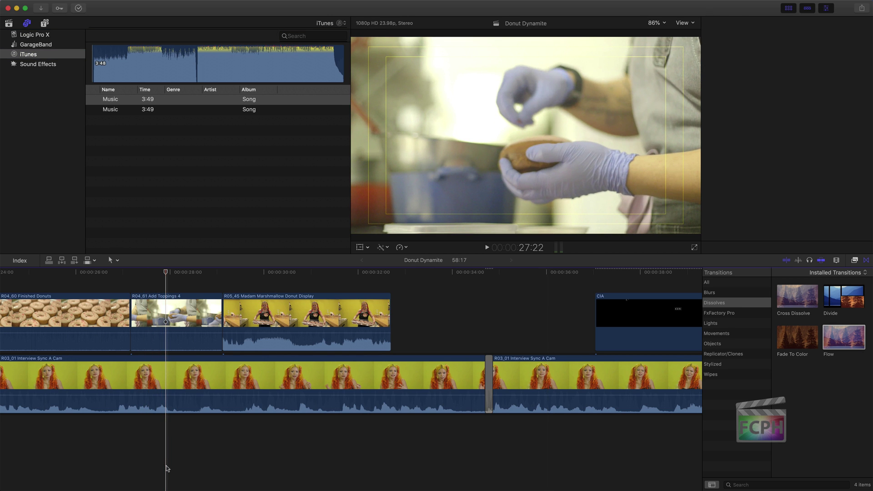
pyautogui.hotkey('shift', 'z')
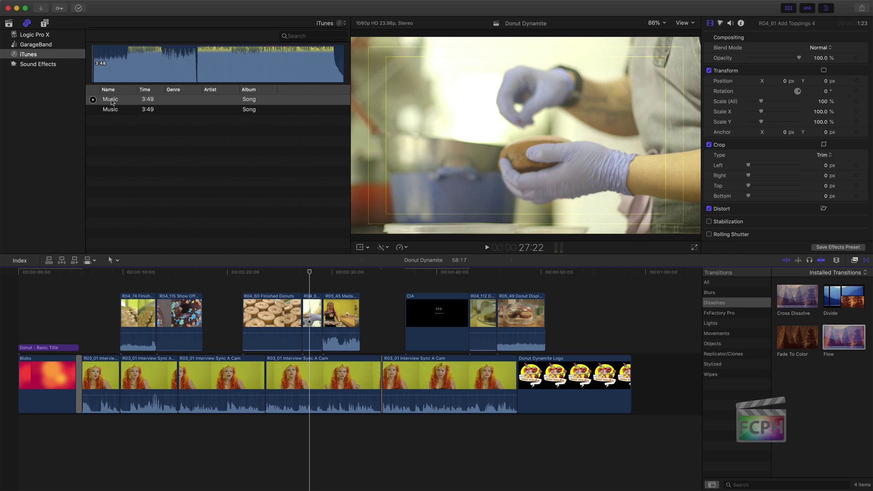
pyautogui.moveTo(112, 102); pyautogui.dragTo(9, 433)
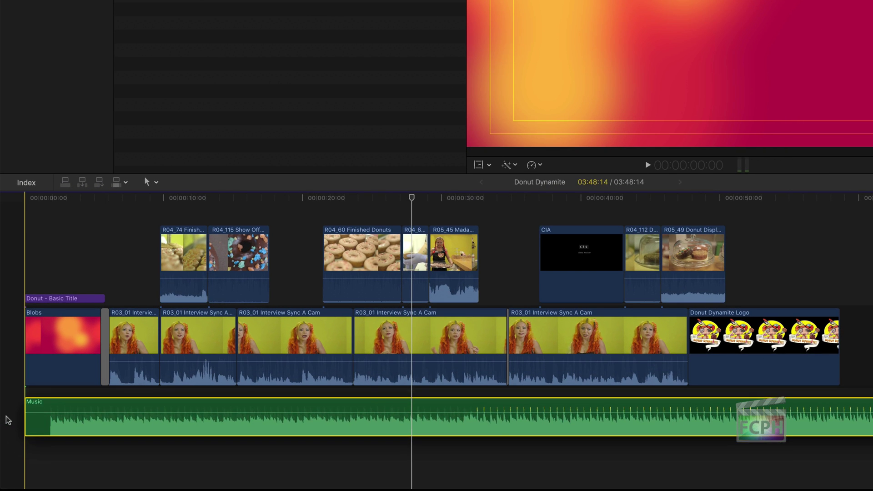
# Cut off the Music clip's front piece and move the song to the timeline start.
pyautogui.press('b')
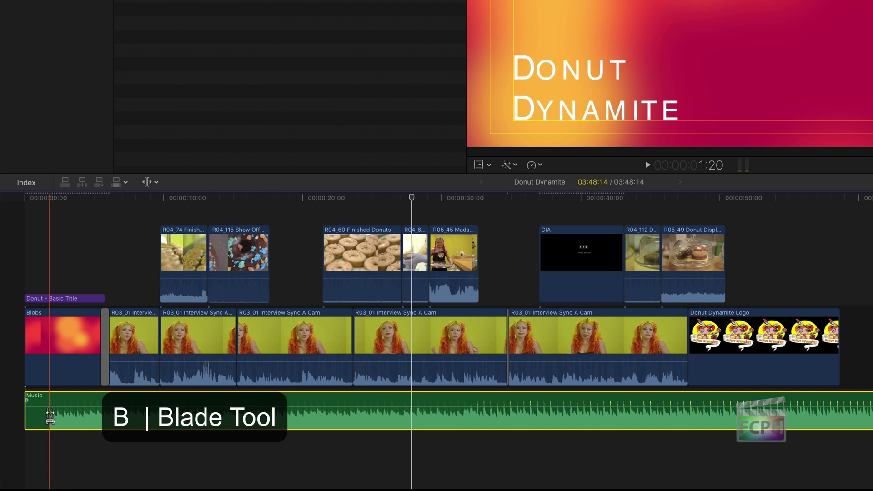
pyautogui.click(50, 416)
pyautogui.press('a')
pyautogui.click(35, 416)
pyautogui.press('Delete')
pyautogui.moveTo(61, 416); pyautogui.dragTo(36, 422)
# Lower the Music volume to -7.8 dB across the stretch under the interview.
pyautogui.press('r')
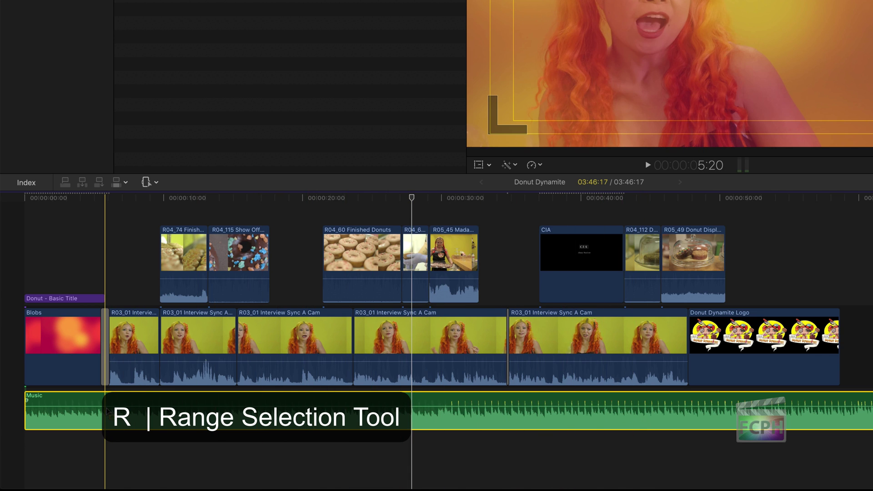
pyautogui.moveTo(97, 420); pyautogui.dragTo(701, 426)
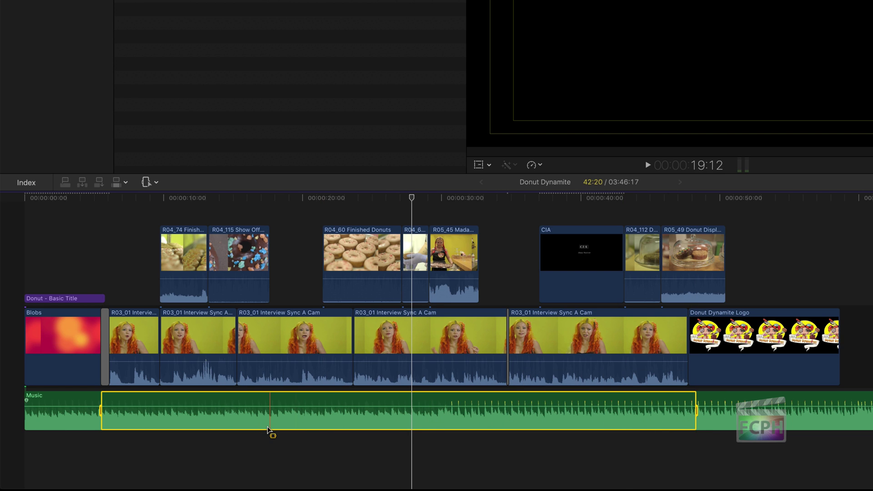
pyautogui.moveTo(119, 406); pyautogui.dragTo(118, 413)
pyautogui.click(143, 462)
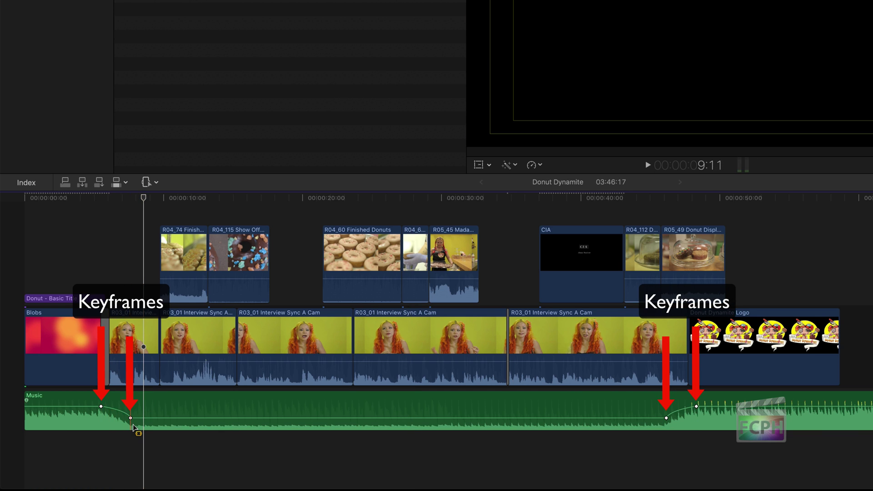
# Adjust the Music volume keyframes so the fade-down and fade-up timing fits.
pyautogui.press('a')
pyautogui.moveTo(100, 405); pyautogui.dragTo(63, 406)
pyautogui.moveTo(130, 418); pyautogui.dragTo(112, 421)
pyautogui.moveTo(63, 406); pyautogui.dragTo(82, 404)
pyautogui.click(176, 468)
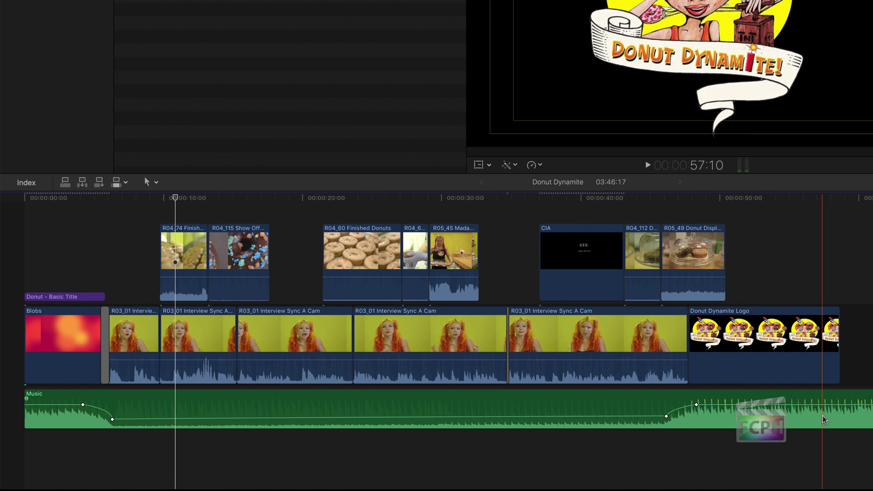
# Fade out the end of the Music clip.
pyautogui.press('a')
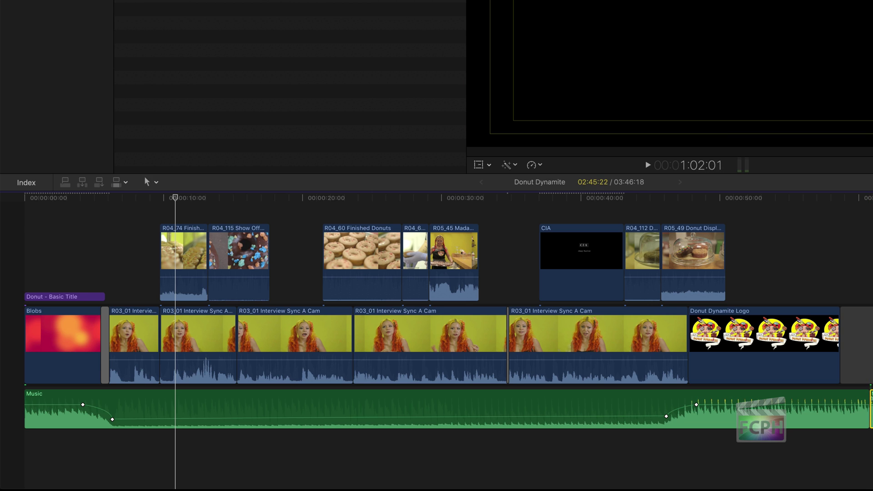
pyautogui.hotkey('ctrl', 'e')
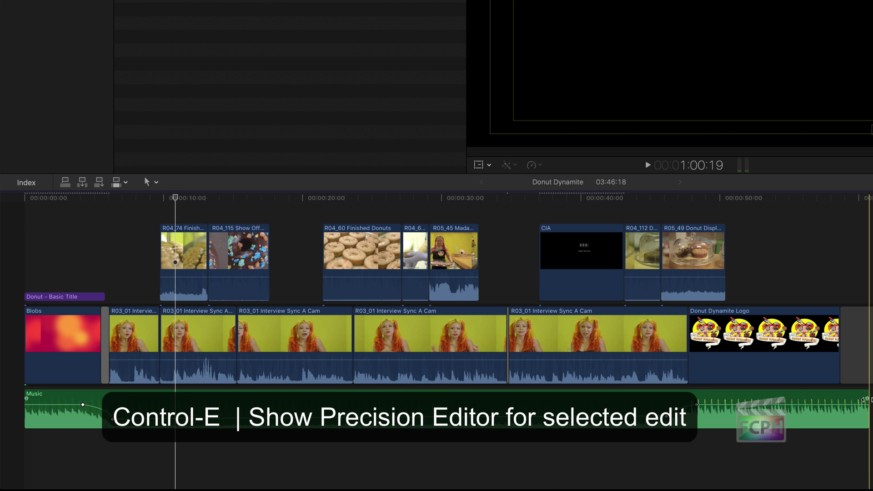
pyautogui.moveTo(864, 399); pyautogui.dragTo(791, 399)
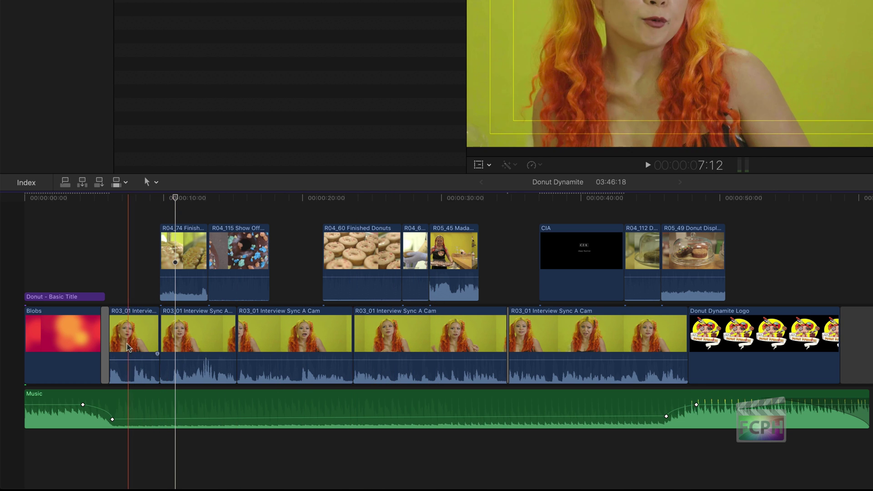
# Refine the interview cut points near 9 seconds and the following cuts in the Precision Editor.
pyautogui.click(106, 340)
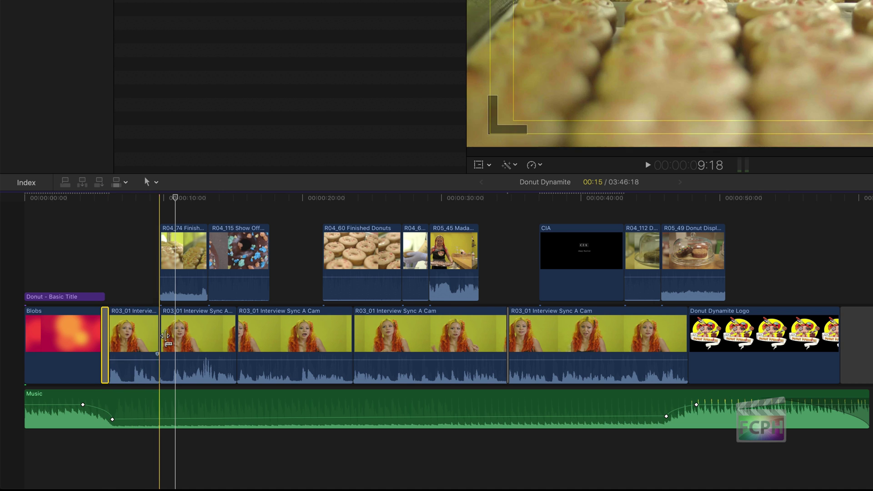
pyautogui.doubleClick(160, 340)
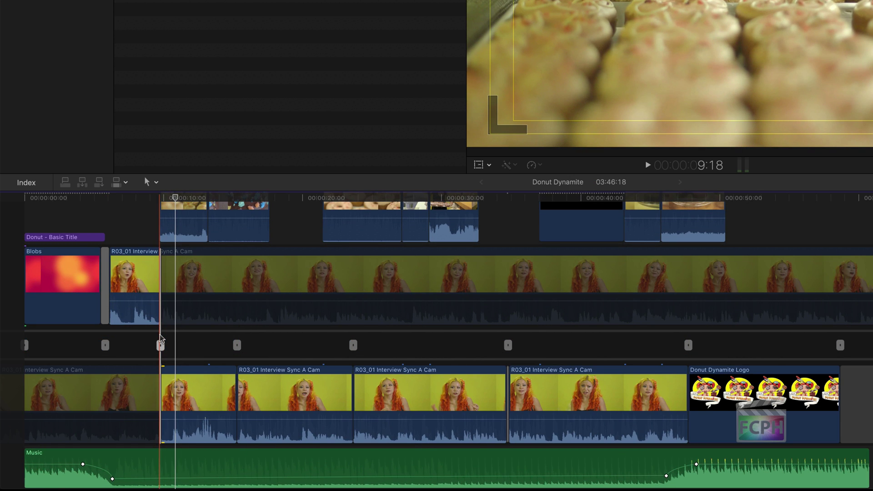
pyautogui.click(160, 345)
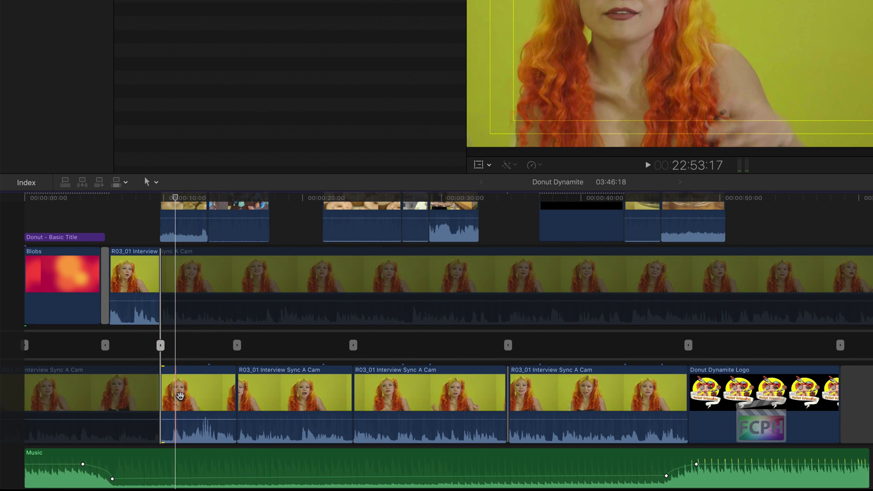
pyautogui.moveTo(184, 396); pyautogui.dragTo(176, 394)
pyautogui.moveTo(160, 345)
pyautogui.mouseDown()
pyautogui.moveTo(150, 346)
pyautogui.moveTo(159, 345)
pyautogui.mouseUp()
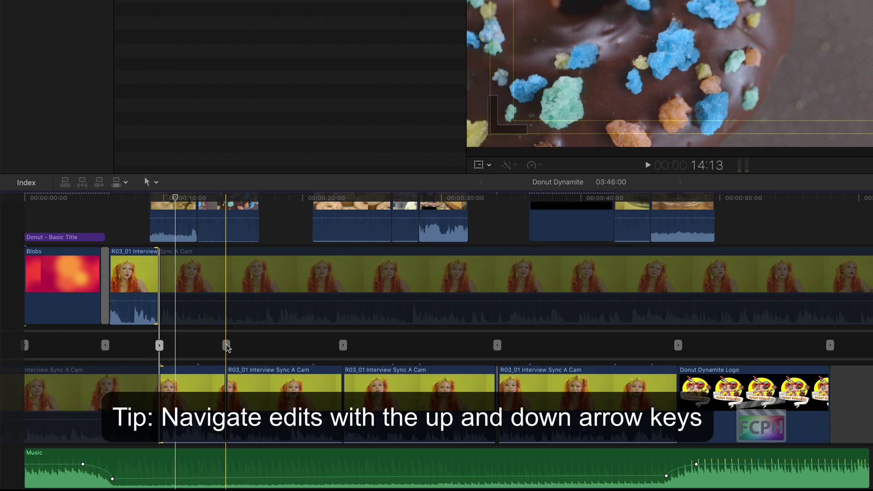
pyautogui.click(226, 345)
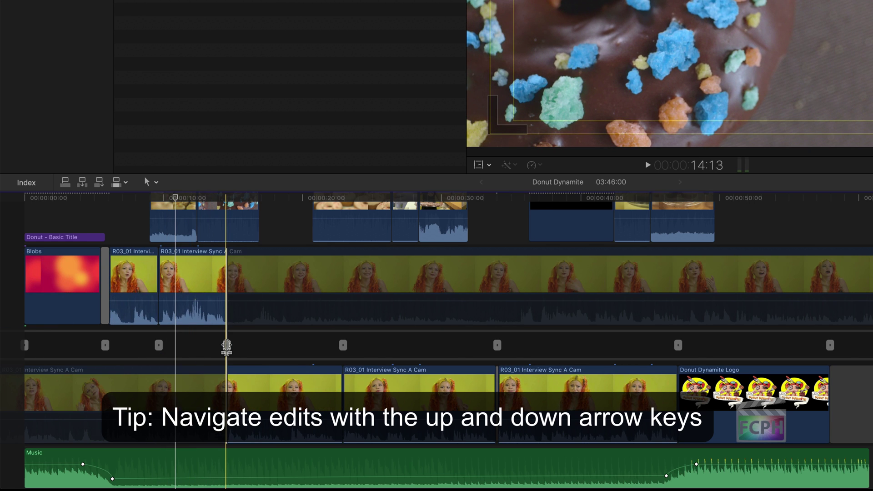
pyautogui.press('Down')
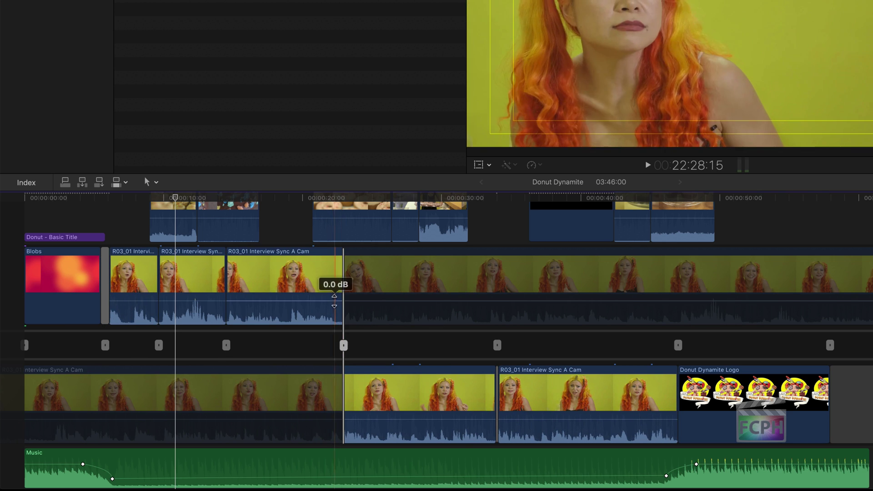
pyautogui.moveTo(319, 284); pyautogui.dragTo(329, 287)
# Close the Precision Editor and move the Finished Donuts shot back into the B-roll row.
pyautogui.click(343, 345)
pyautogui.press('Escape')
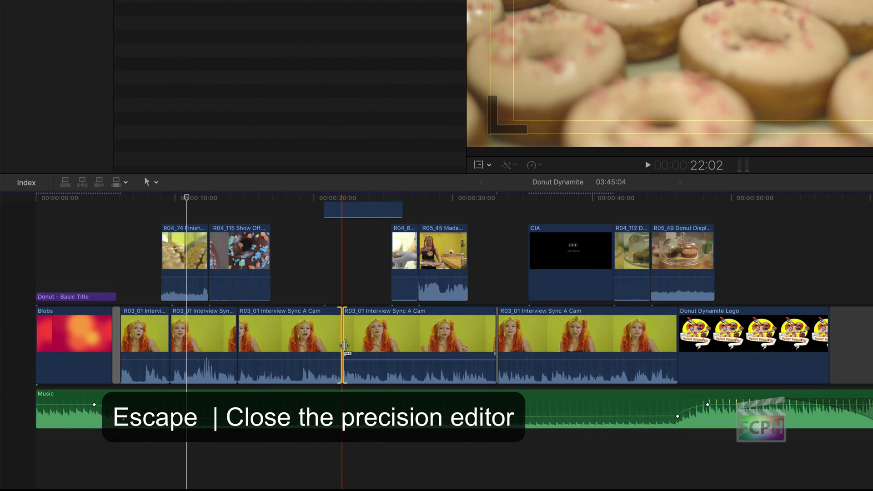
pyautogui.scroll(5, 345, 345)
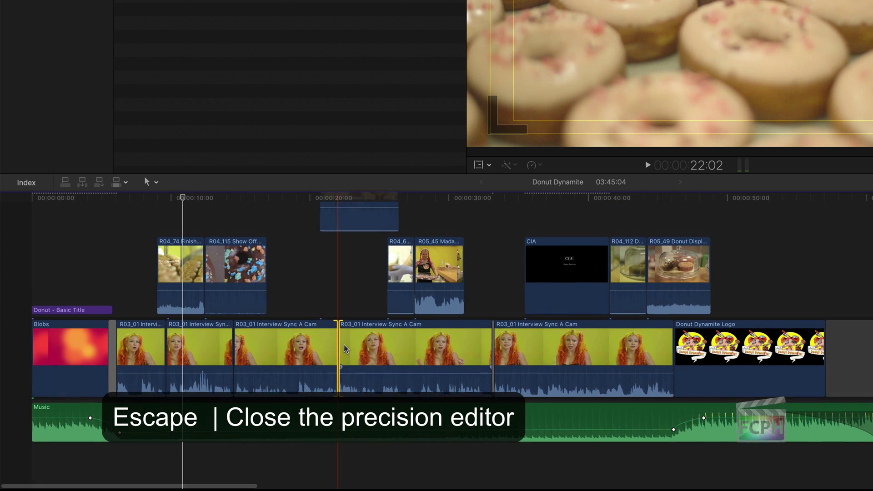
pyautogui.moveTo(366, 238); pyautogui.dragTo(354, 325)
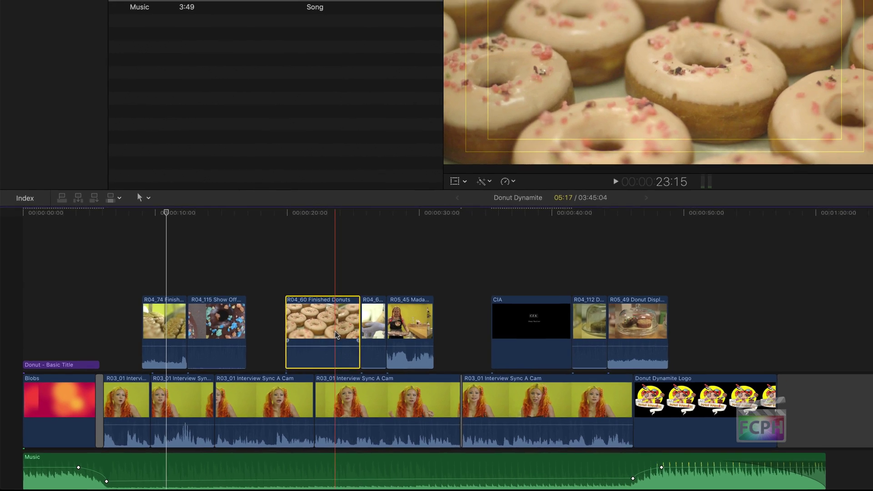
pyautogui.scroll(-2, 266, 369)
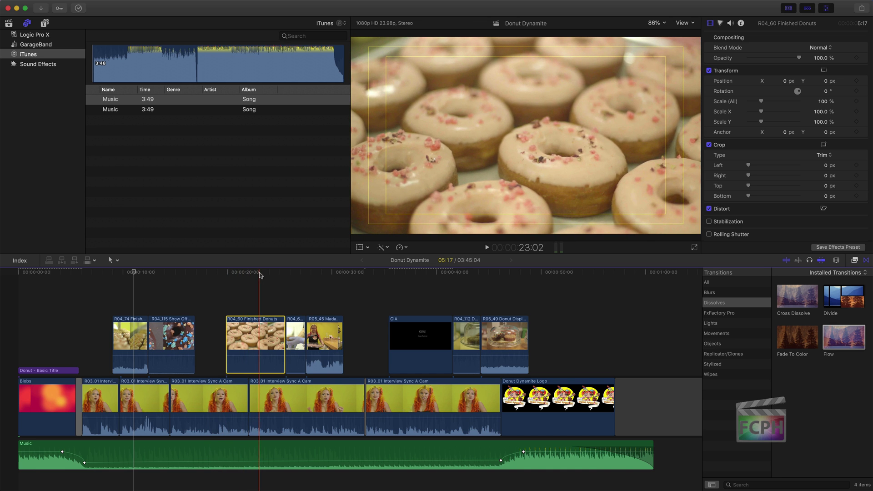
# Balance the donuts clip's color, then add a Color Board: shadows -22%, midtones -25%, highlights 13%.
pyautogui.click(384, 248)
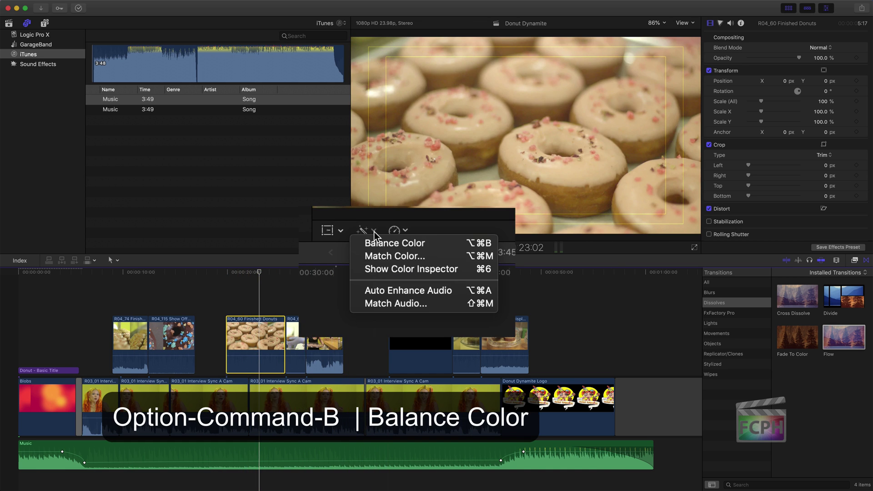
pyautogui.click(378, 247)
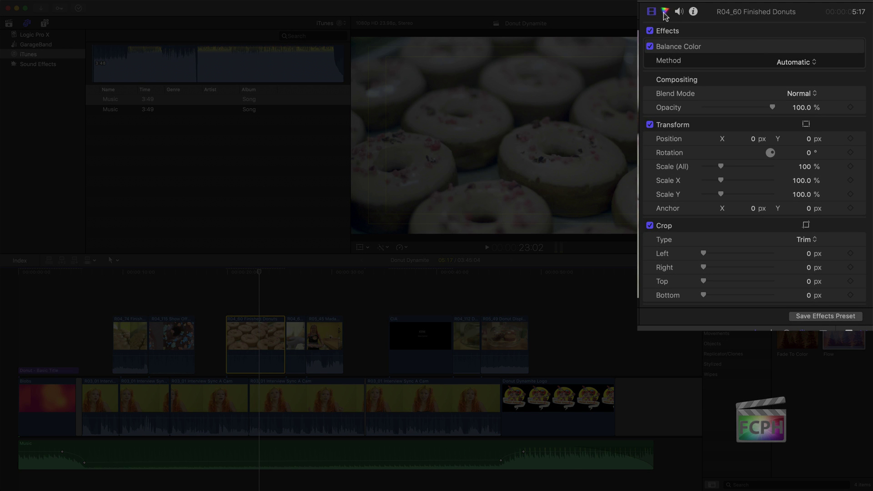
pyautogui.click(664, 13)
pyautogui.click(683, 33)
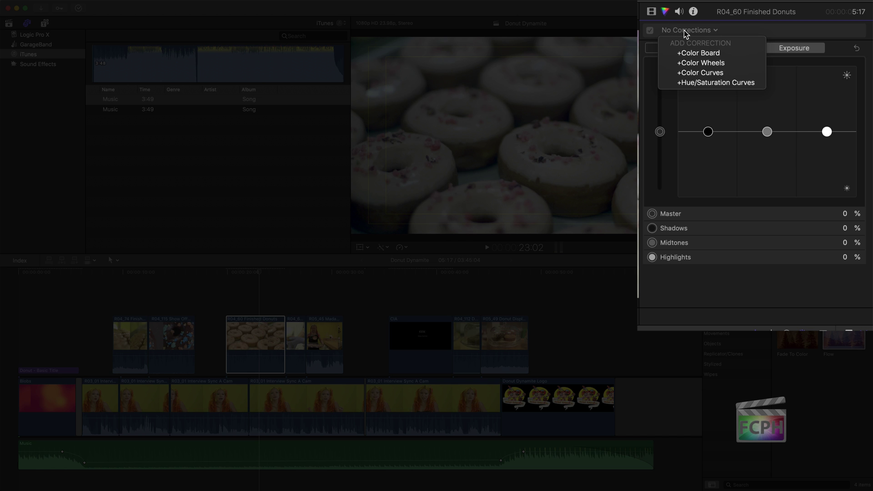
pyautogui.click(696, 52)
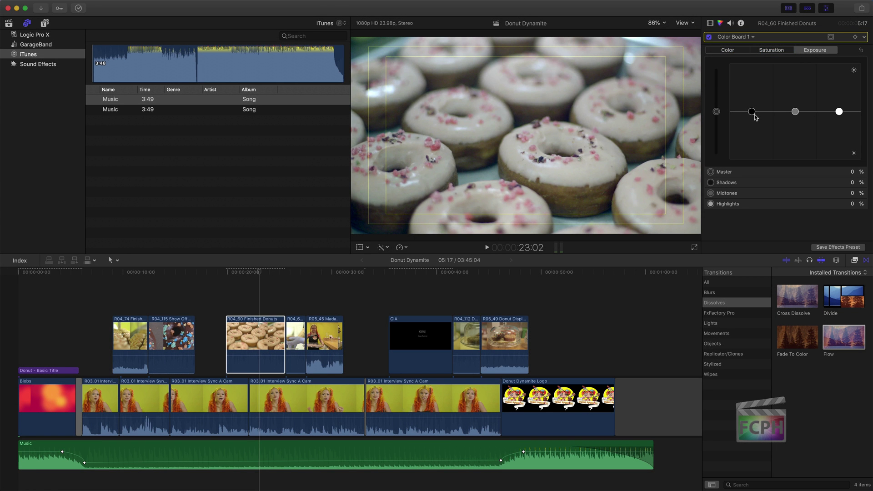
pyautogui.moveTo(751, 116); pyautogui.dragTo(751, 122)
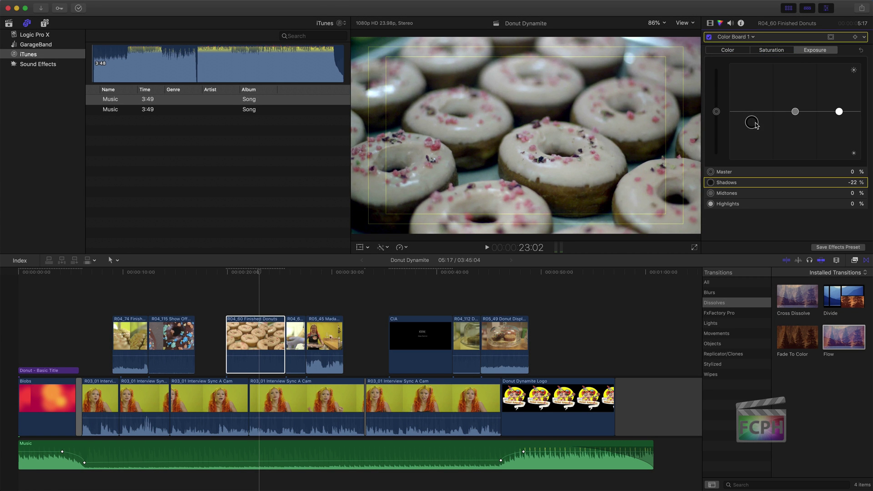
pyautogui.moveTo(839, 112); pyautogui.dragTo(795, 115)
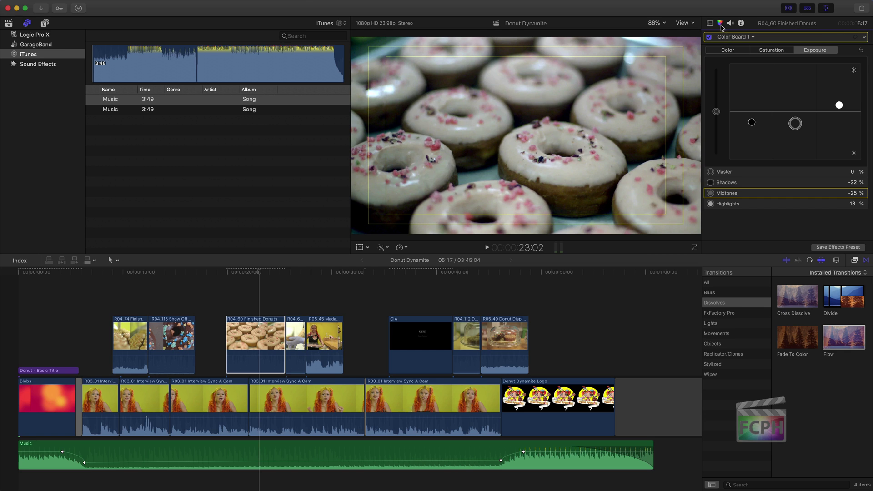
# Add a Color Wheels correction to the R04_60 Finished Donuts clip.
pyautogui.click(722, 38)
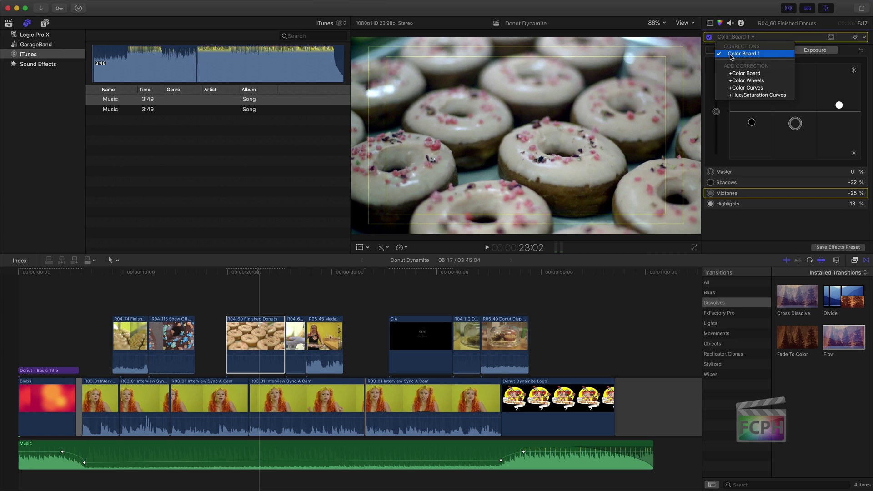
pyautogui.click(735, 81)
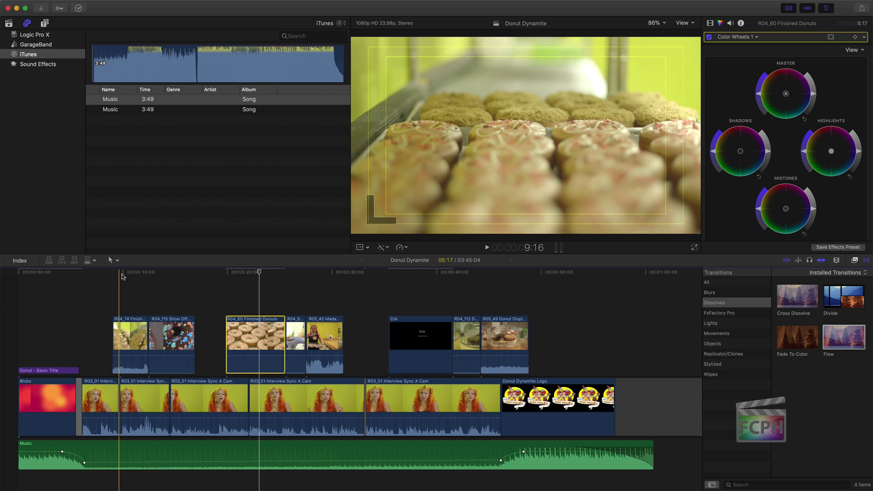
pyautogui.click(79, 273)
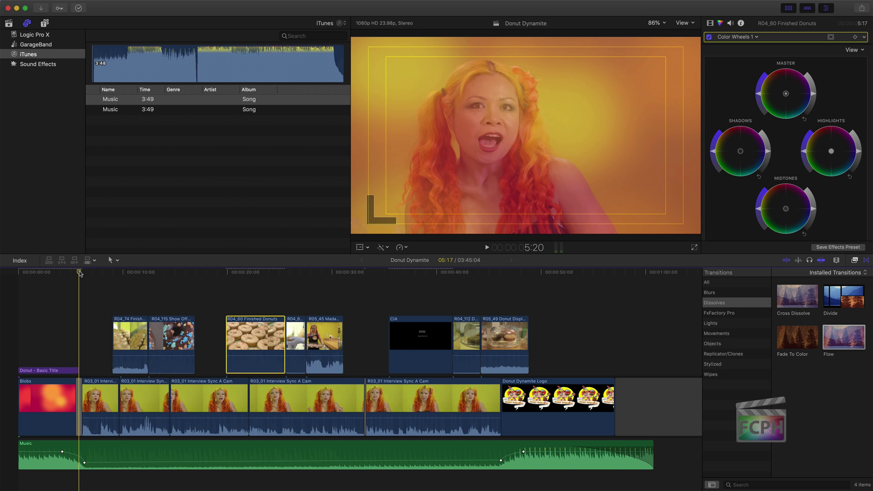
# Add a caption reading 'I've always loved donuts' and remove its extra empty line.
pyautogui.click(91, 4)
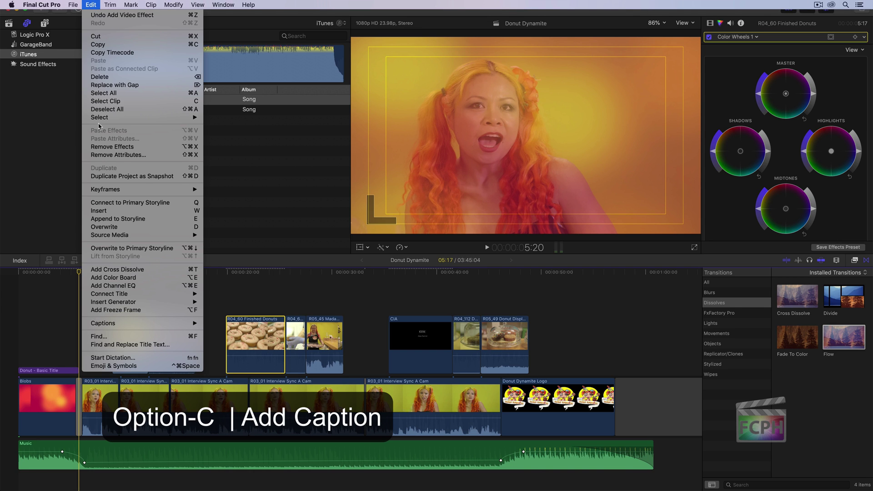
pyautogui.moveTo(114, 323)
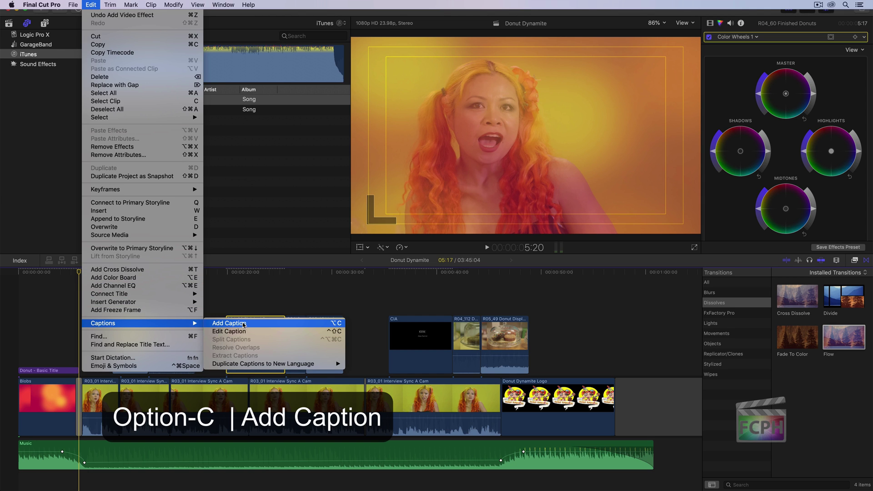
pyautogui.click(229, 323)
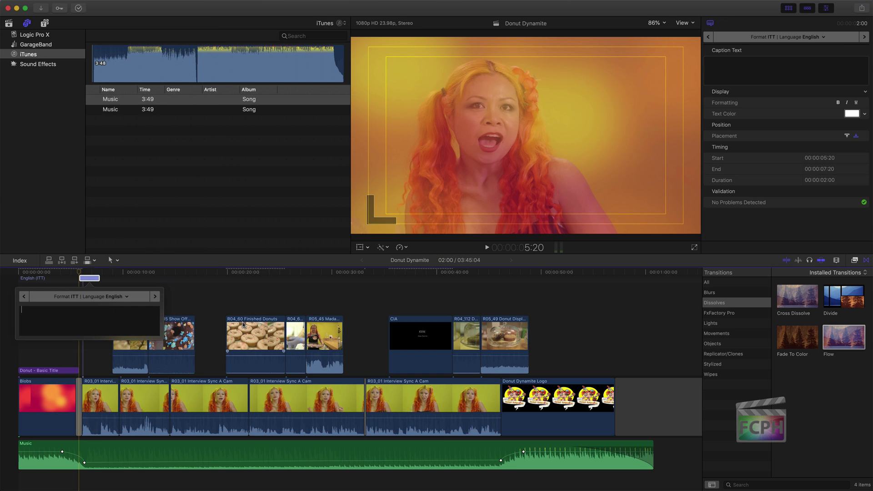
pyautogui.write("I've always ")
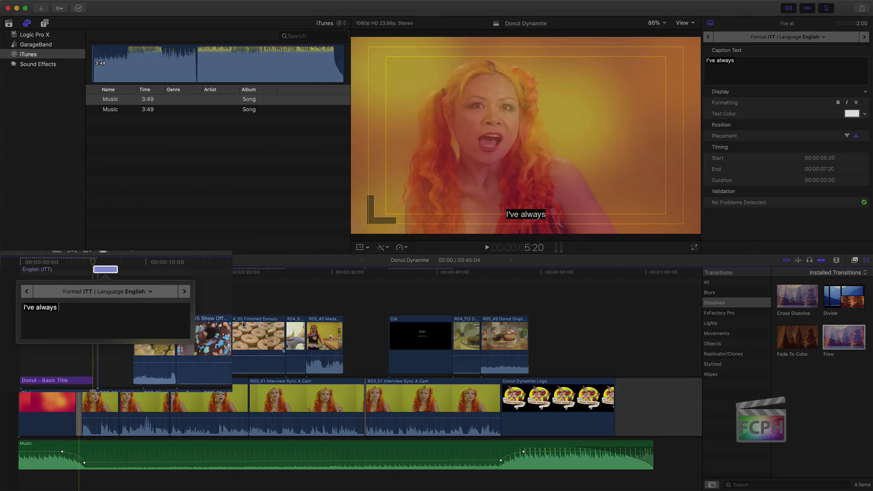
pyautogui.write('loved do')
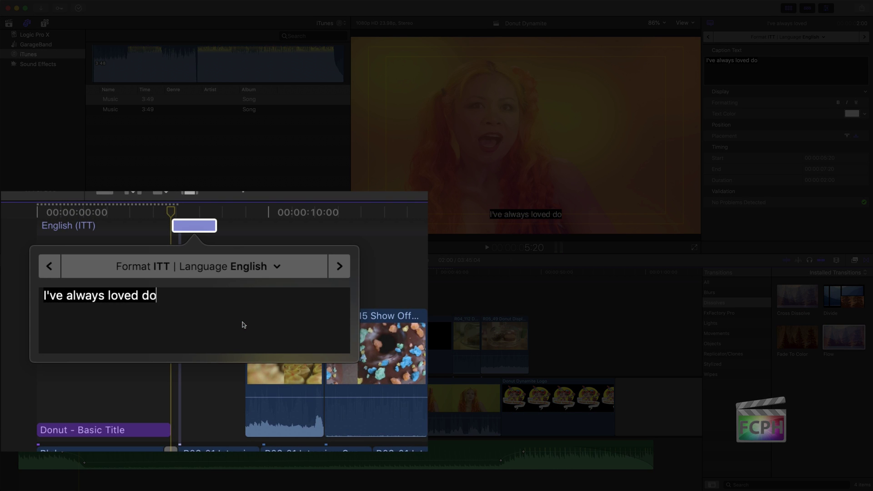
pyautogui.write('nuts')
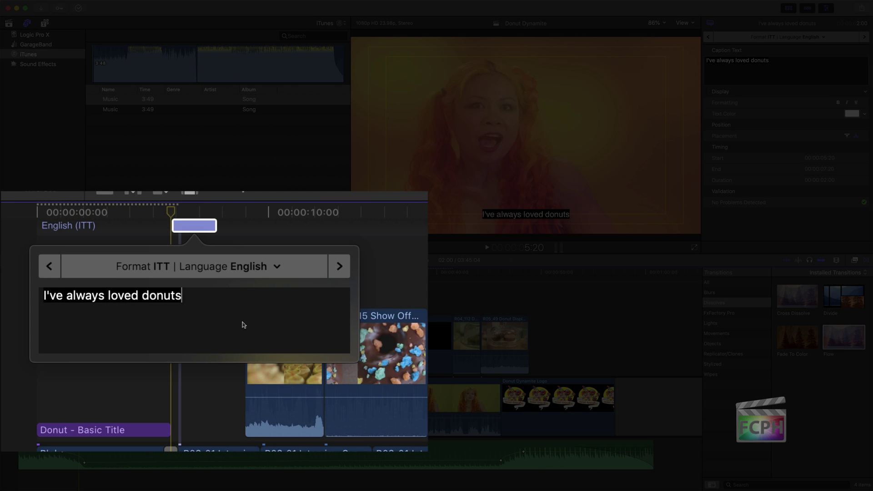
pyautogui.press('Return')
pyautogui.press('Return')
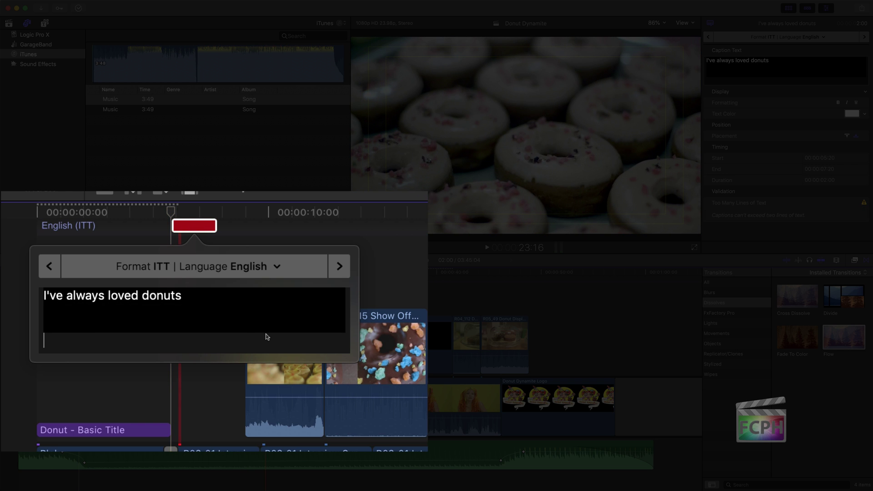
pyautogui.press('Escape')
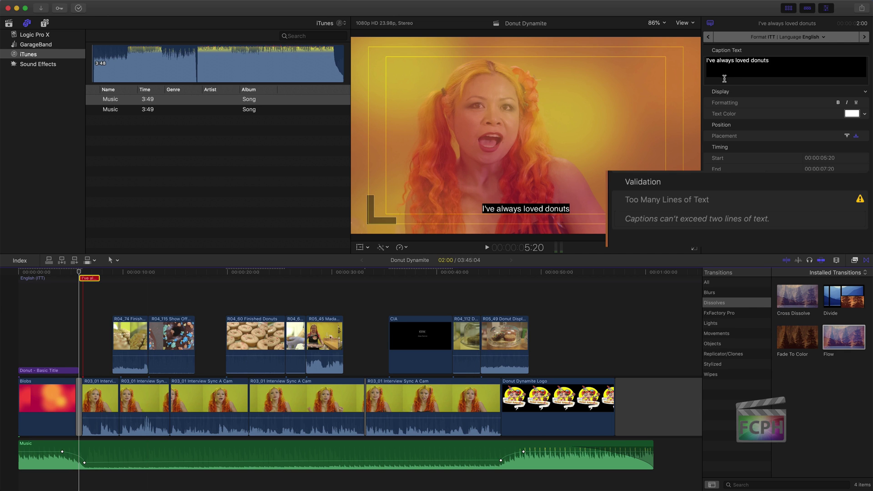
pyautogui.click(724, 79)
pyautogui.press('BackSpace')
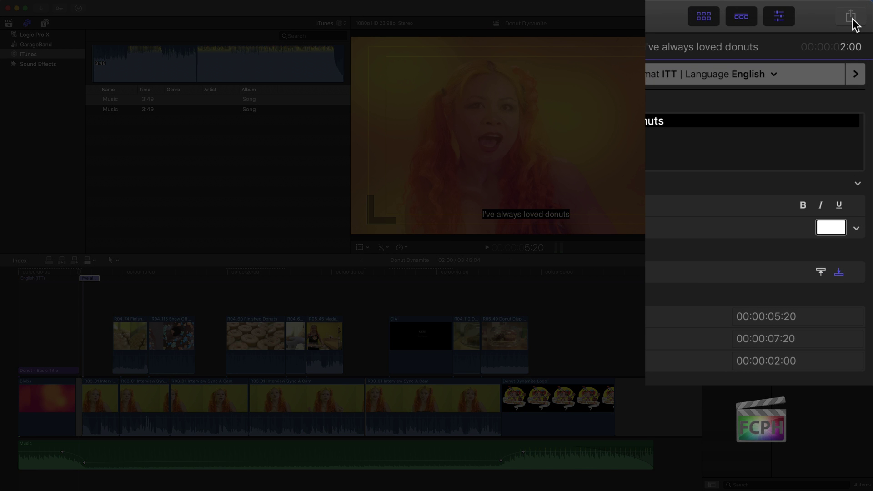
# Choose YouTube from the Share destinations for the Donut Dynamite project.
pyautogui.click(862, 8)
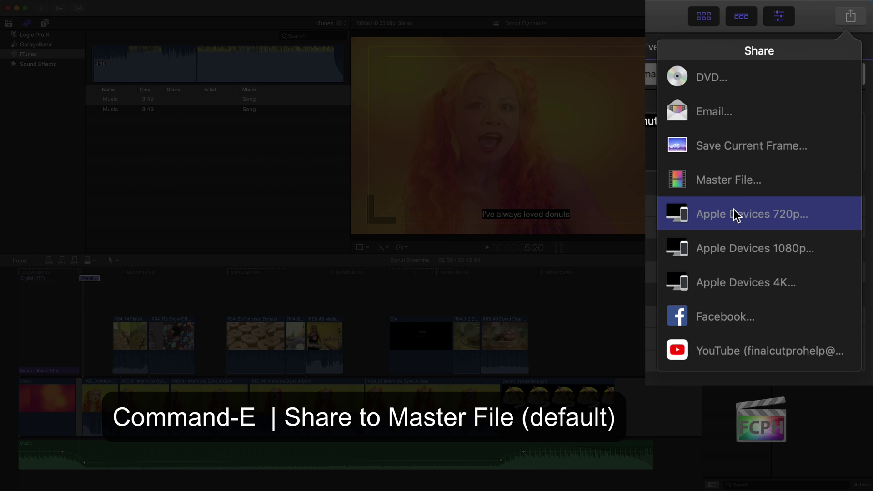
pyautogui.scroll(-2, 727, 282)
pyautogui.scroll(-3, 728, 281)
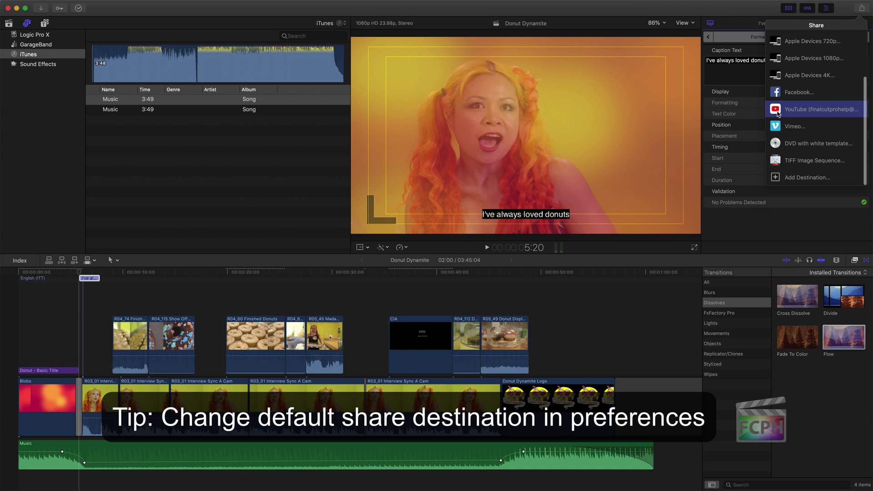
pyautogui.click(796, 111)
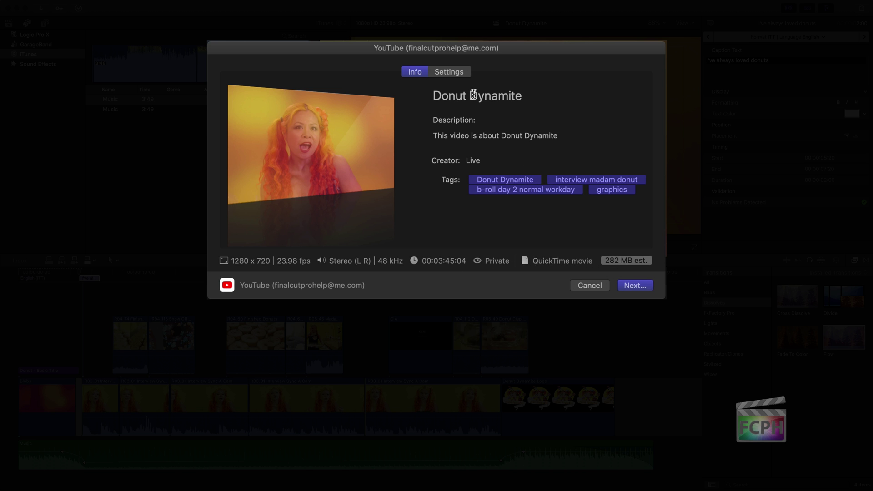
# Set the YouTube upload to HD 1080p, Better quality compression, and the Howto & Style category.
pyautogui.click(453, 73)
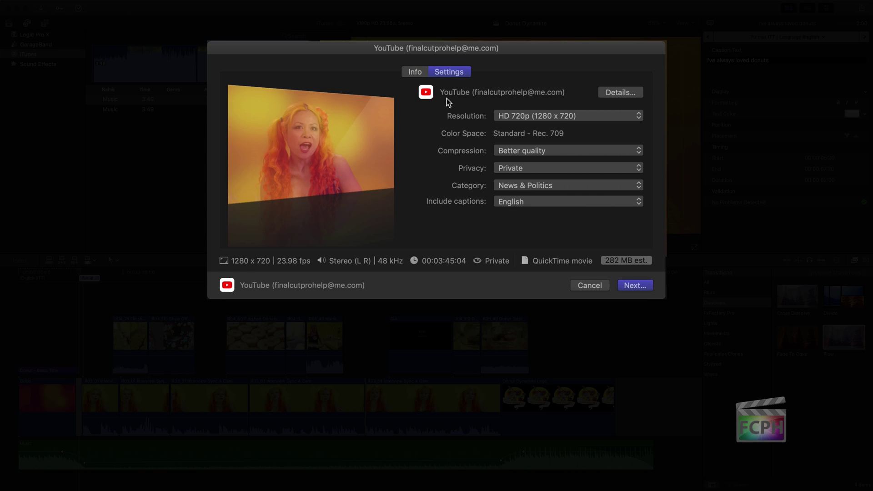
pyautogui.click(521, 117)
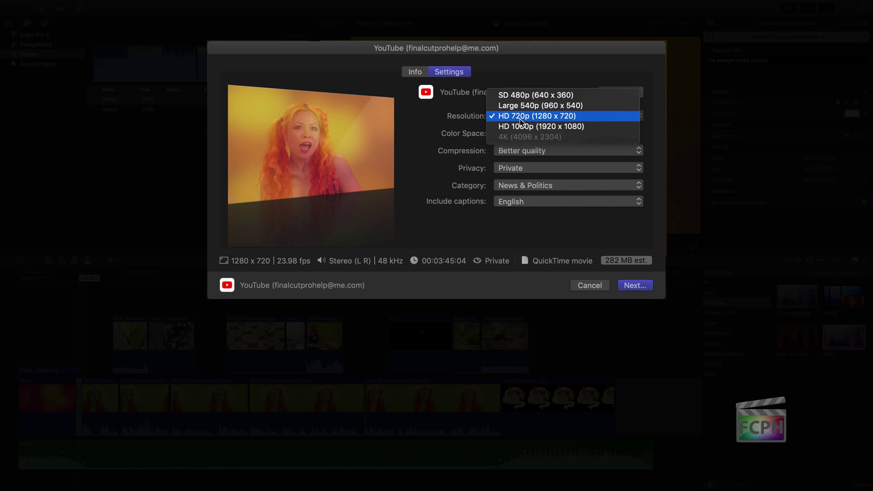
pyautogui.click(584, 127)
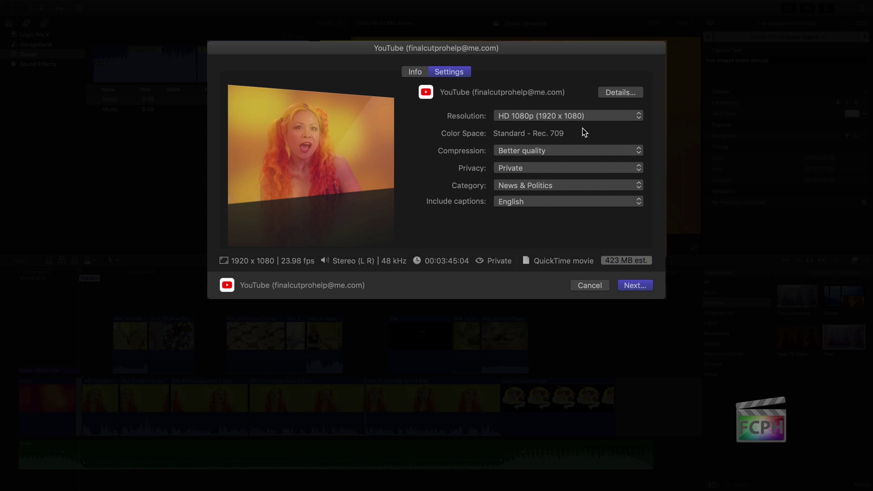
pyautogui.click(540, 150)
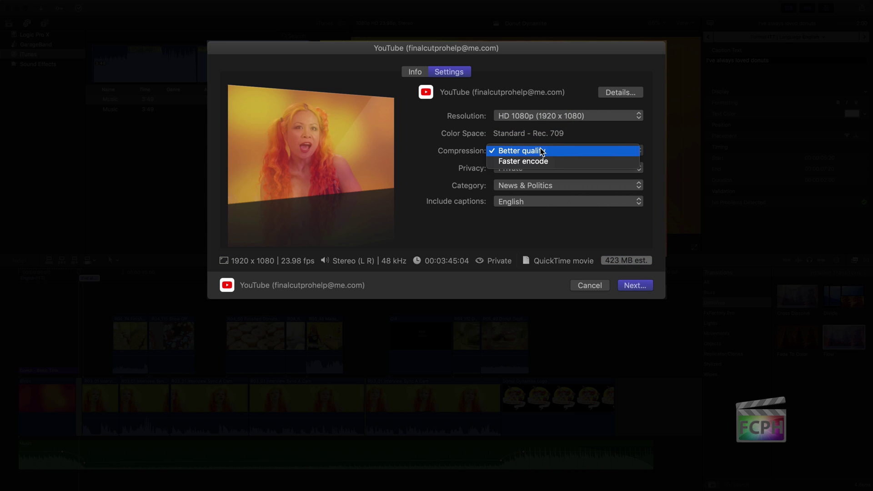
pyautogui.click(541, 152)
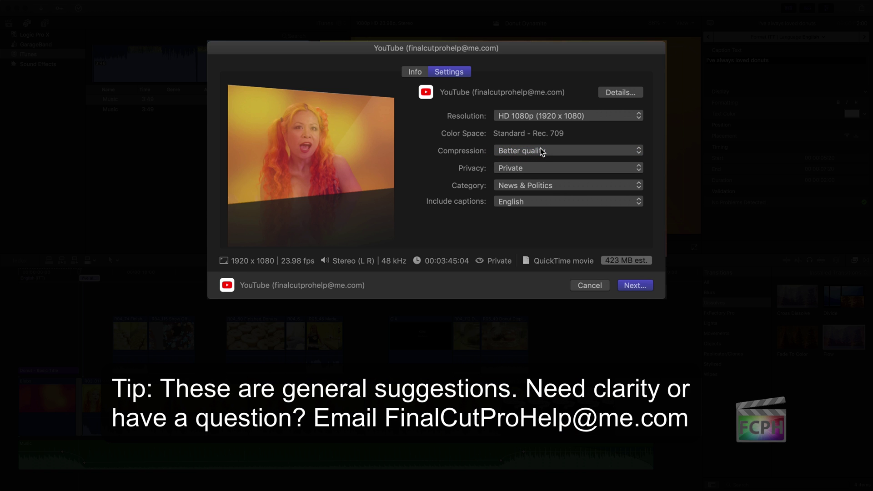
pyautogui.click(537, 185)
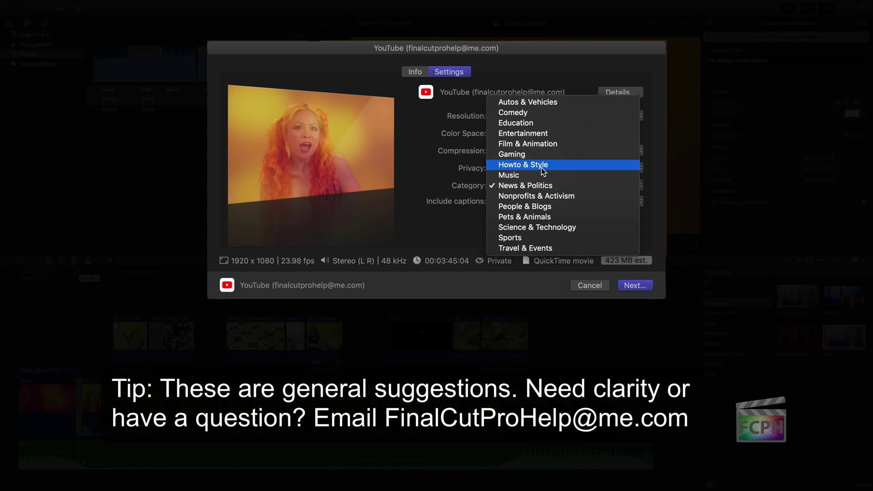
pyautogui.click(541, 167)
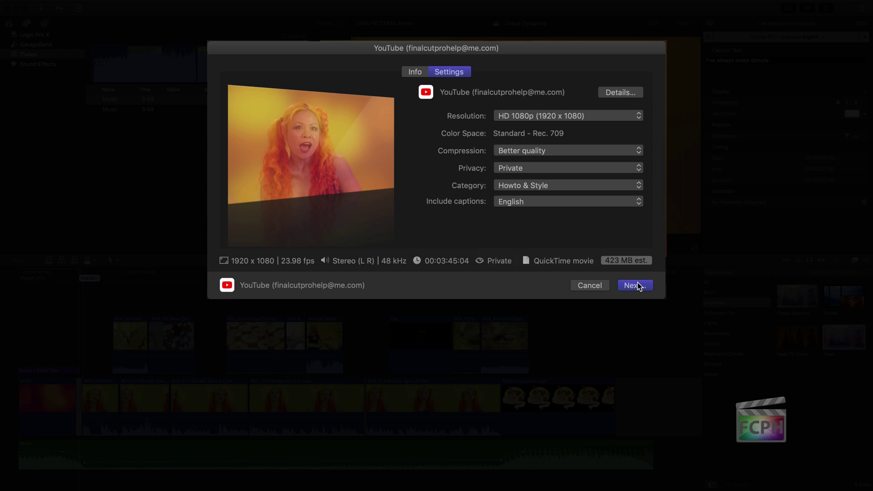
# Advance the YouTube share dialog past the 1080p upload settings to the Sign In To Share prompt.
pyautogui.click(637, 285)
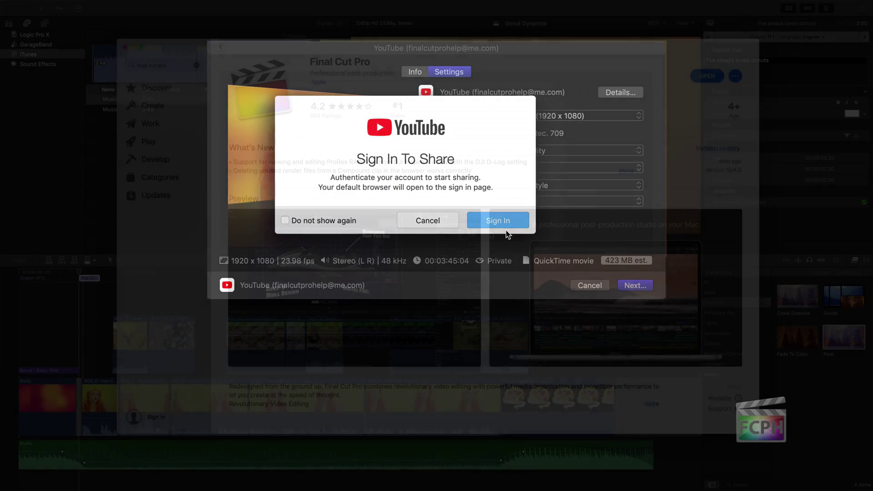